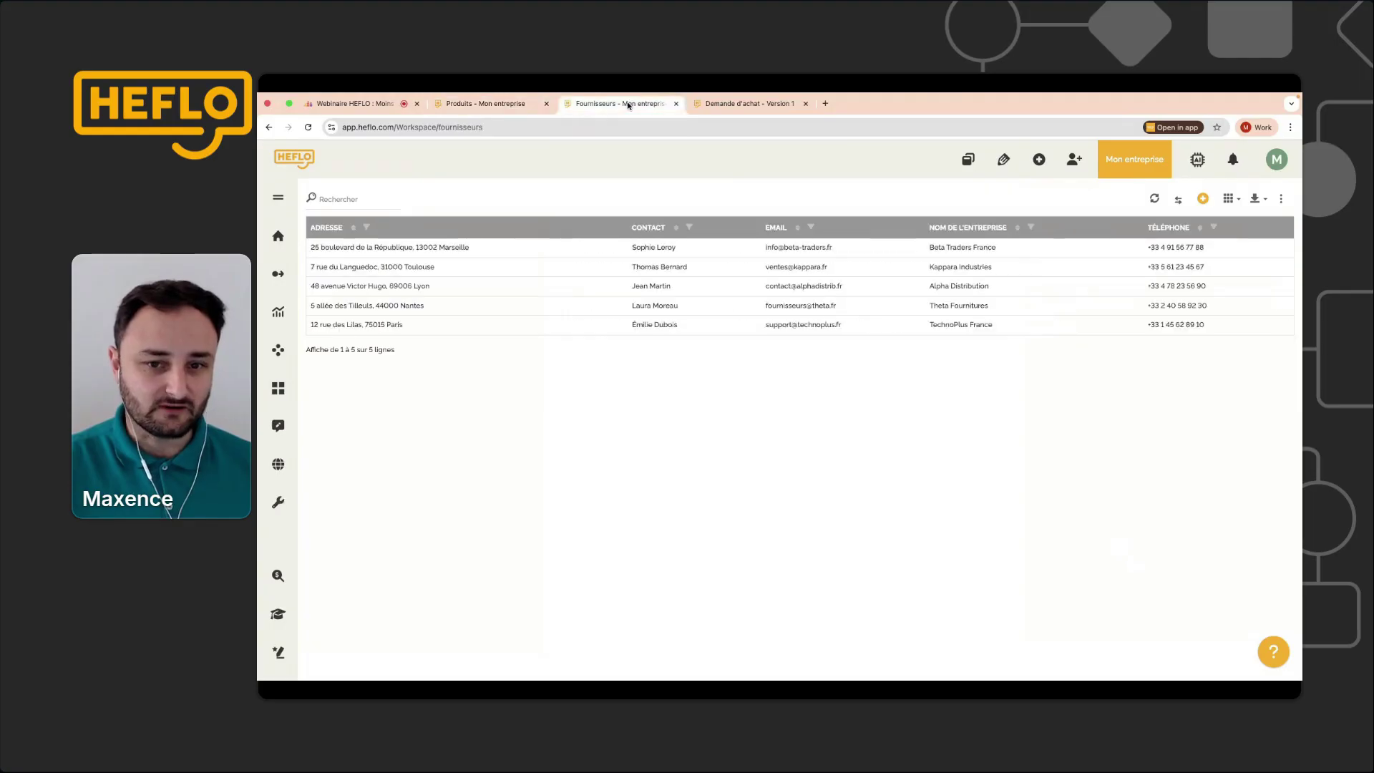
Confirm the Demande d'achat form and review that form's read-only version in the data input of the Sélectionner le fournisseur task.
{"action": "left_click", "coordinate": [742, 102]}
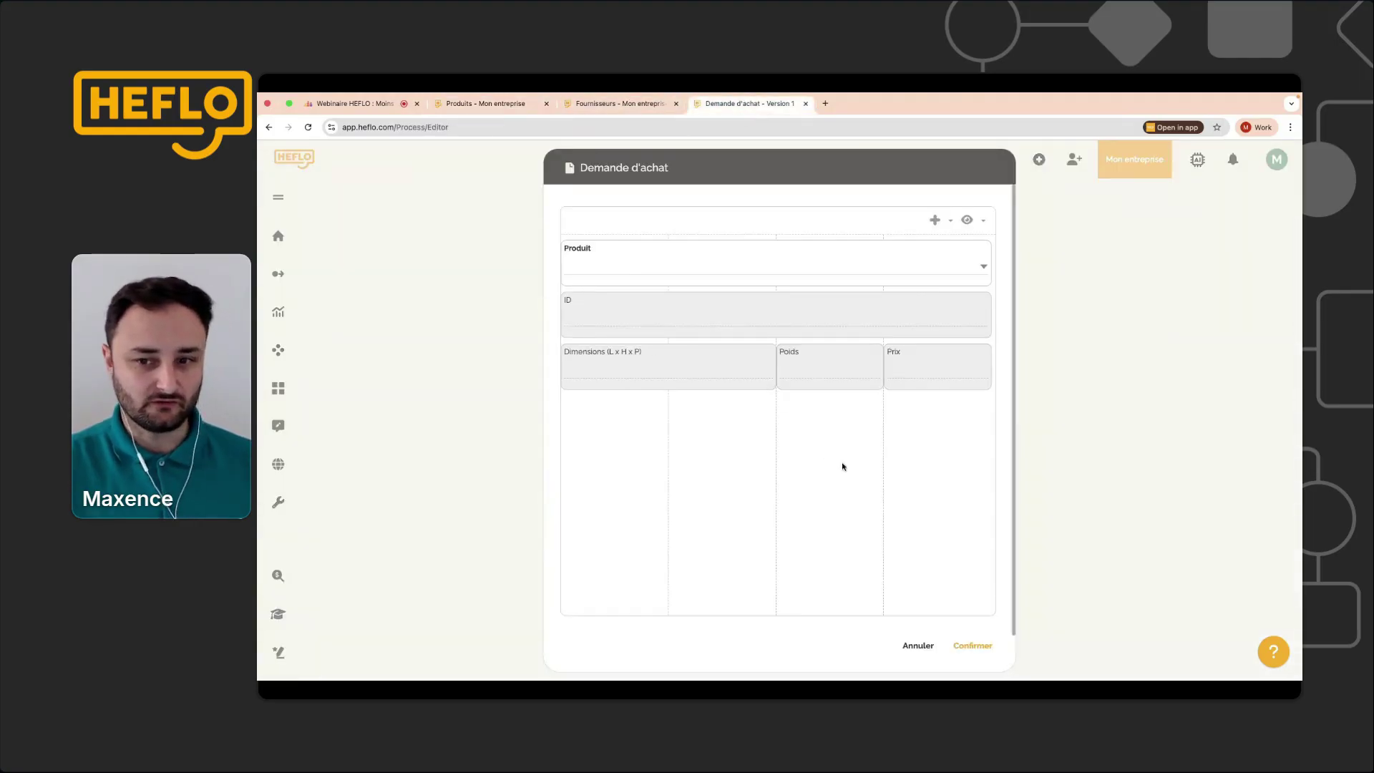
{"action": "left_click", "coordinate": [973, 645]}
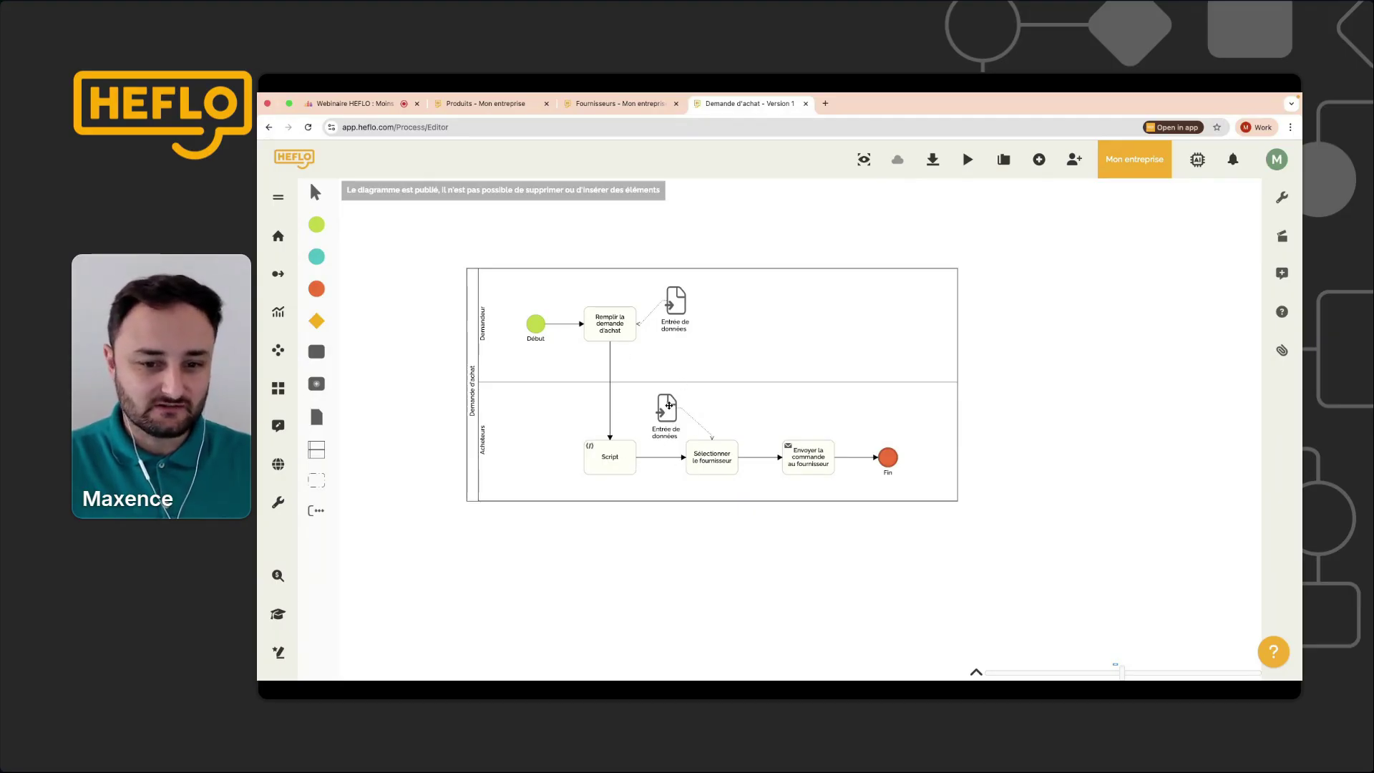
{"action": "double_click", "coordinate": [668, 405]}
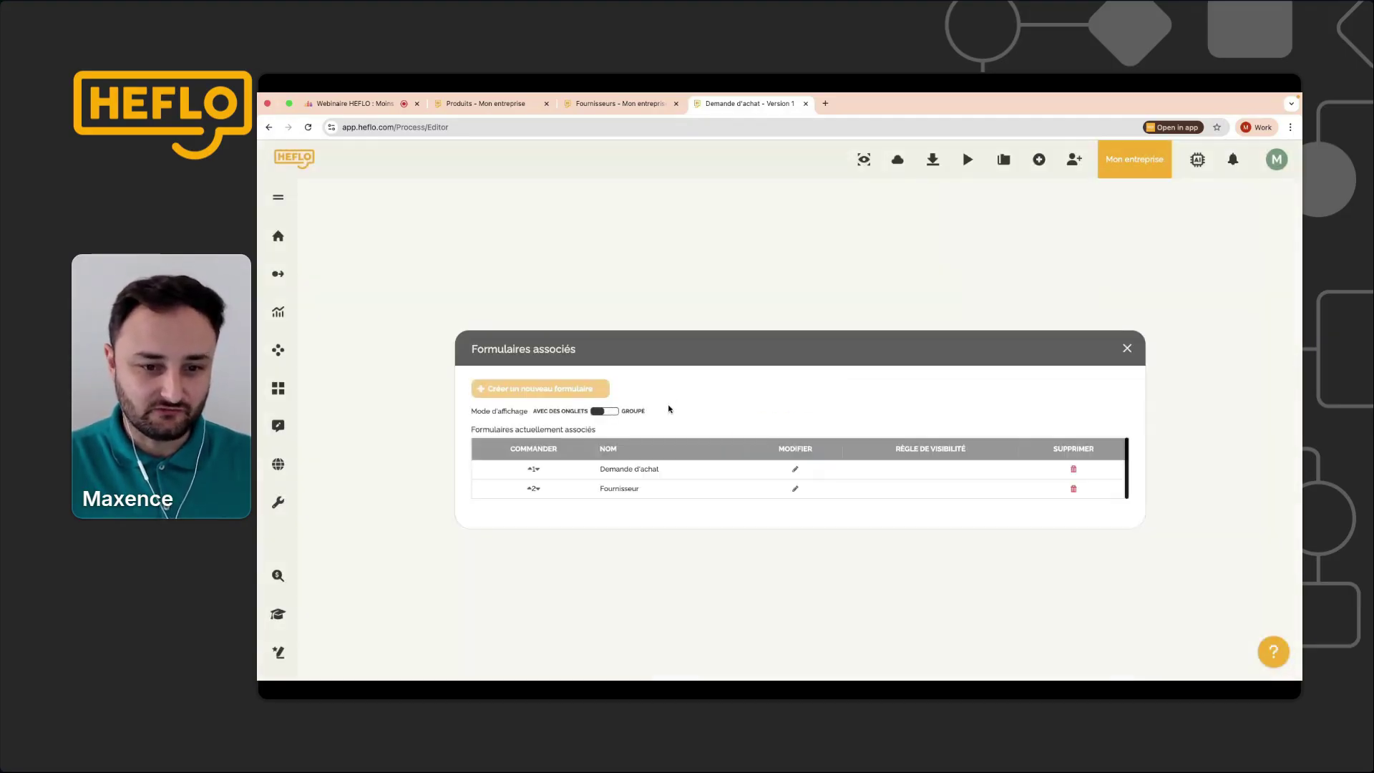
{"action": "left_click", "coordinate": [796, 470]}
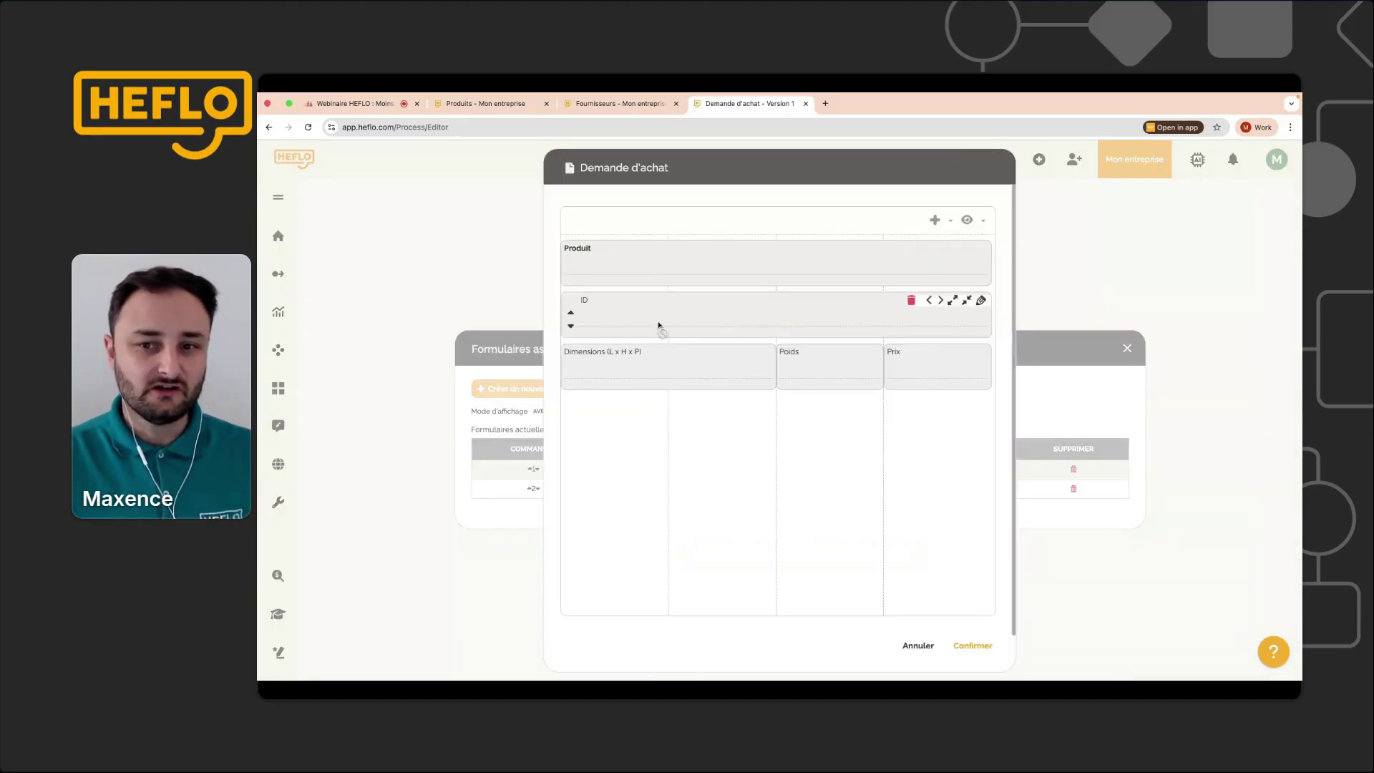
{"action": "left_click", "coordinate": [928, 644]}
Review the task's Fournisseur form and compare its fields with the Fournisseurs and Produits records.
{"action": "left_click", "coordinate": [794, 490]}
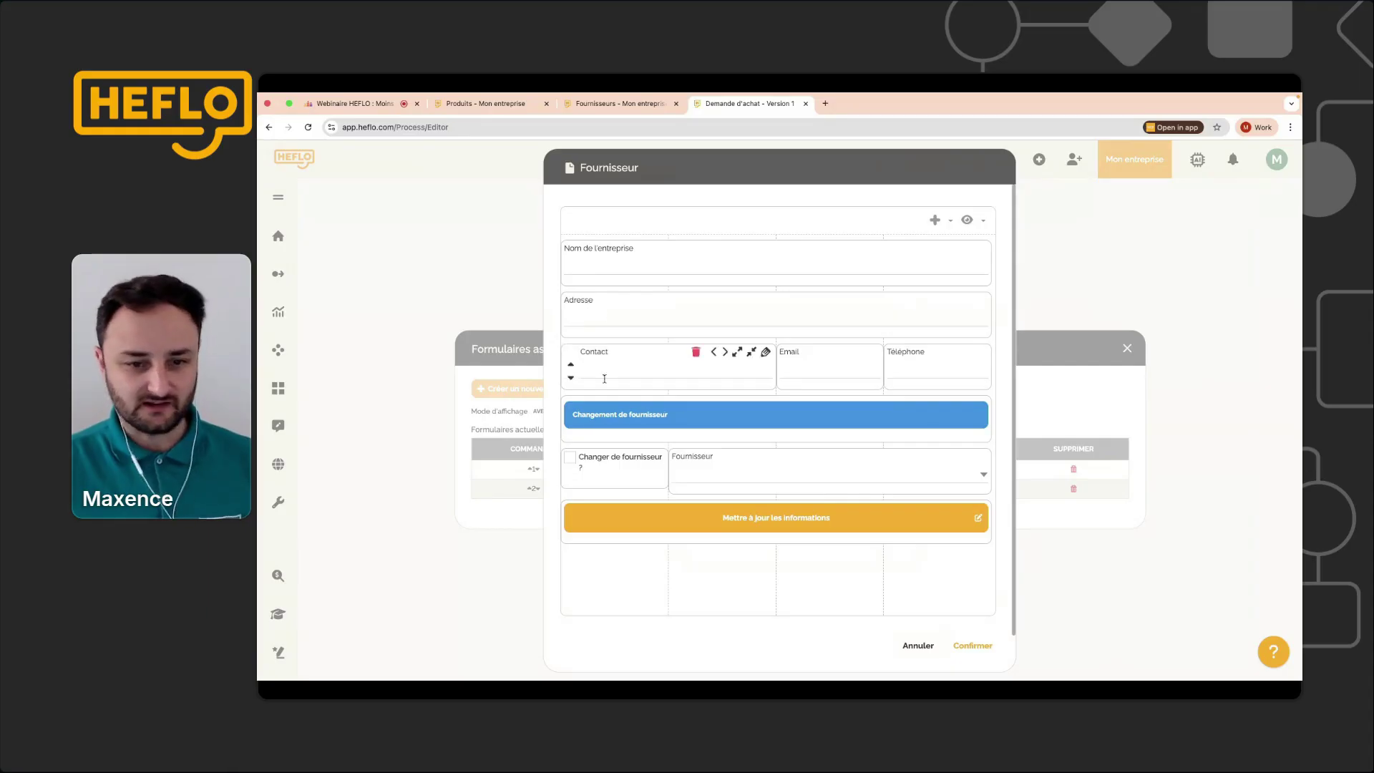
{"action": "left_click", "coordinate": [614, 104]}
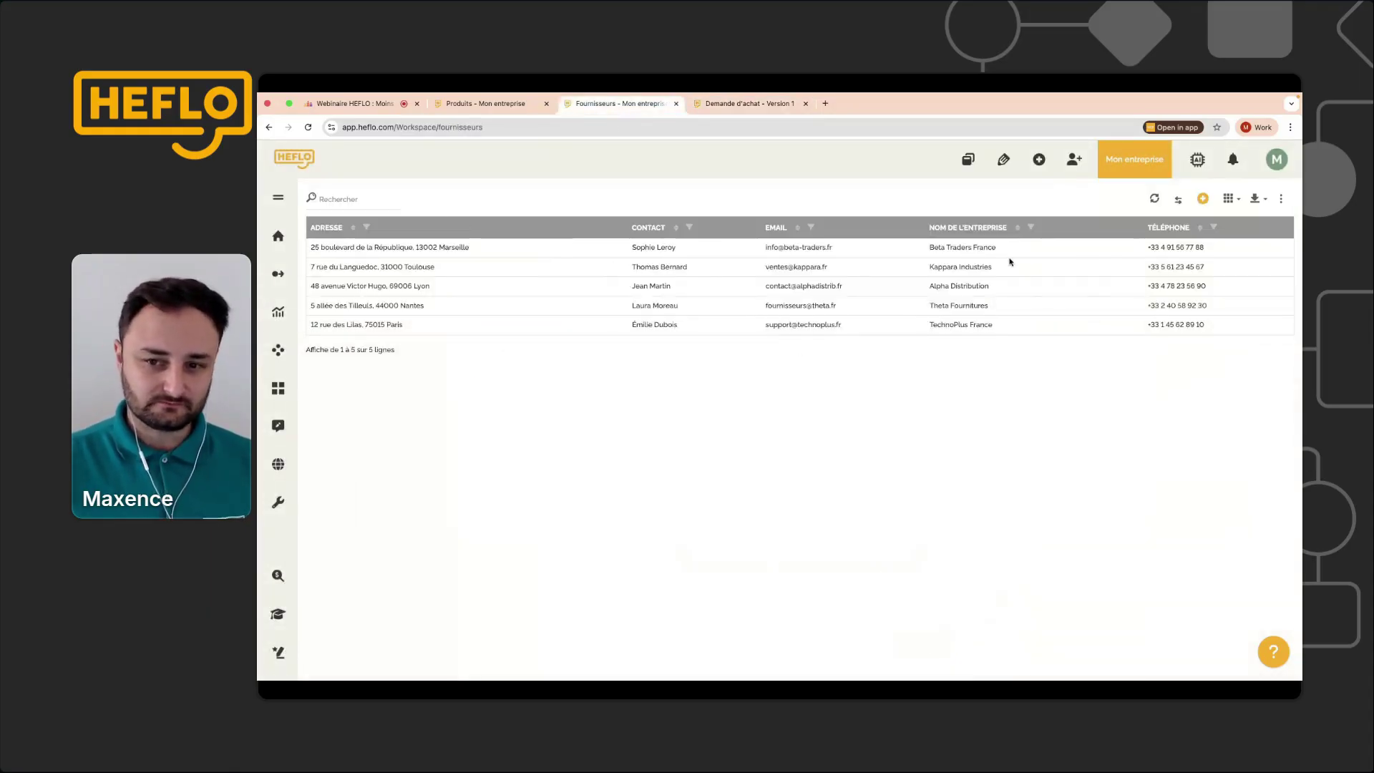
{"action": "left_click", "coordinate": [503, 111]}
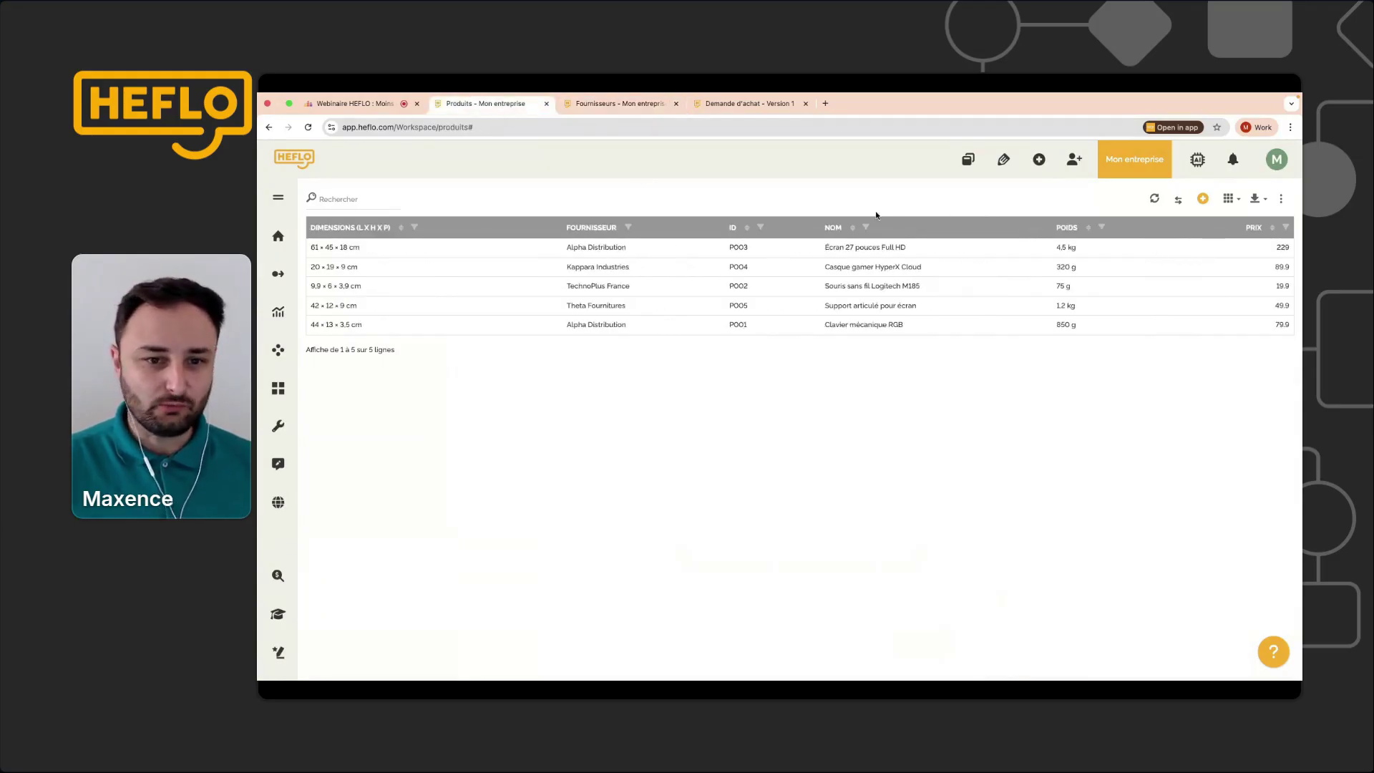
{"action": "left_click", "coordinate": [748, 102]}
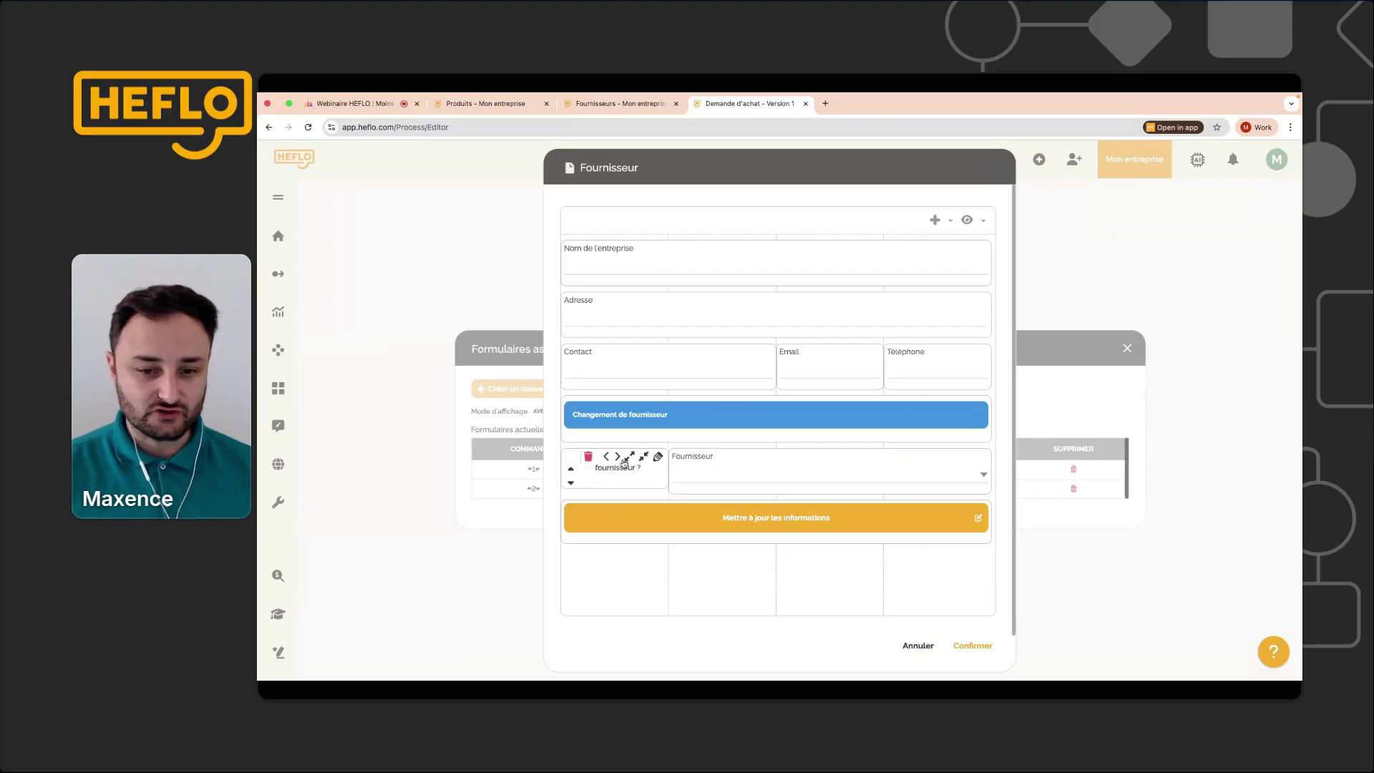
Examine the visibility rule of the Fournisseur field in the Fournisseur form without changing it.
{"action": "left_click", "coordinate": [988, 457]}
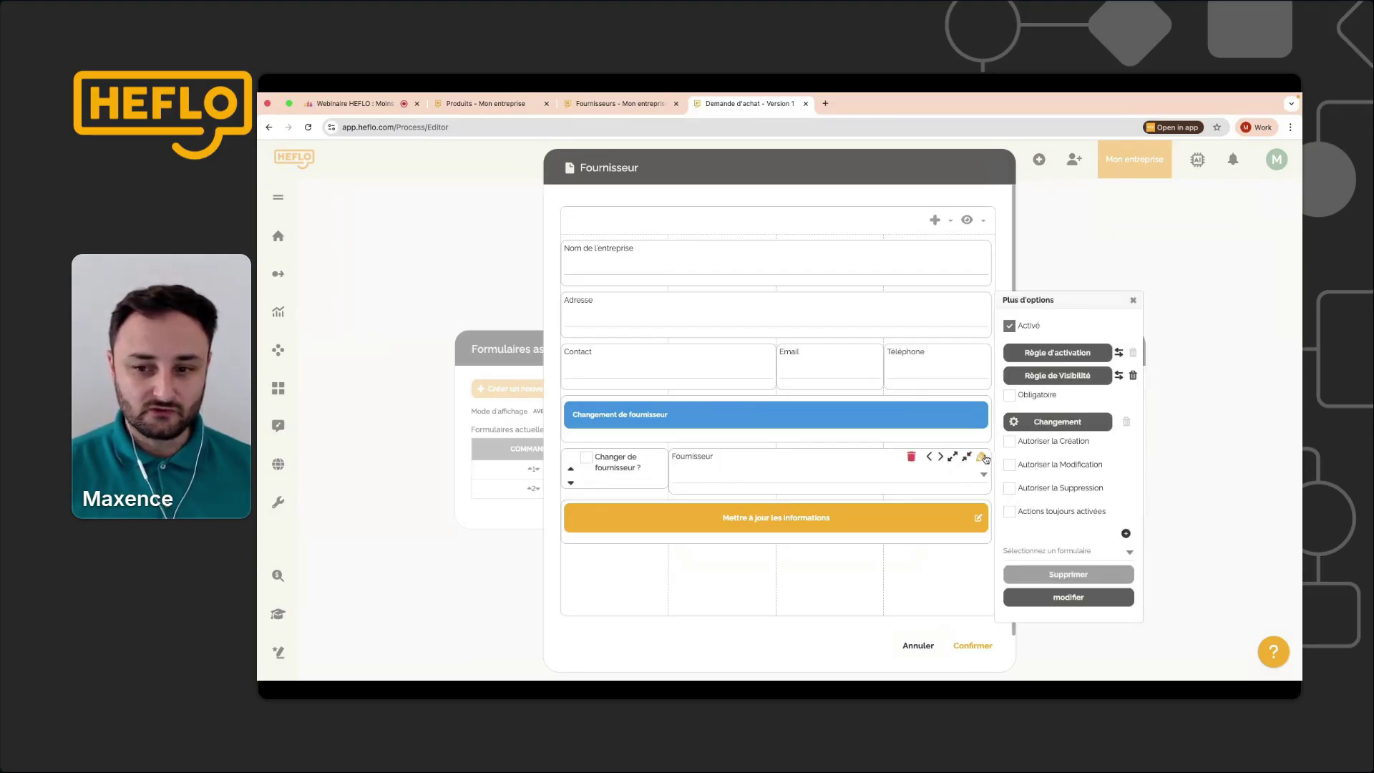
{"action": "left_click", "coordinate": [1059, 376]}
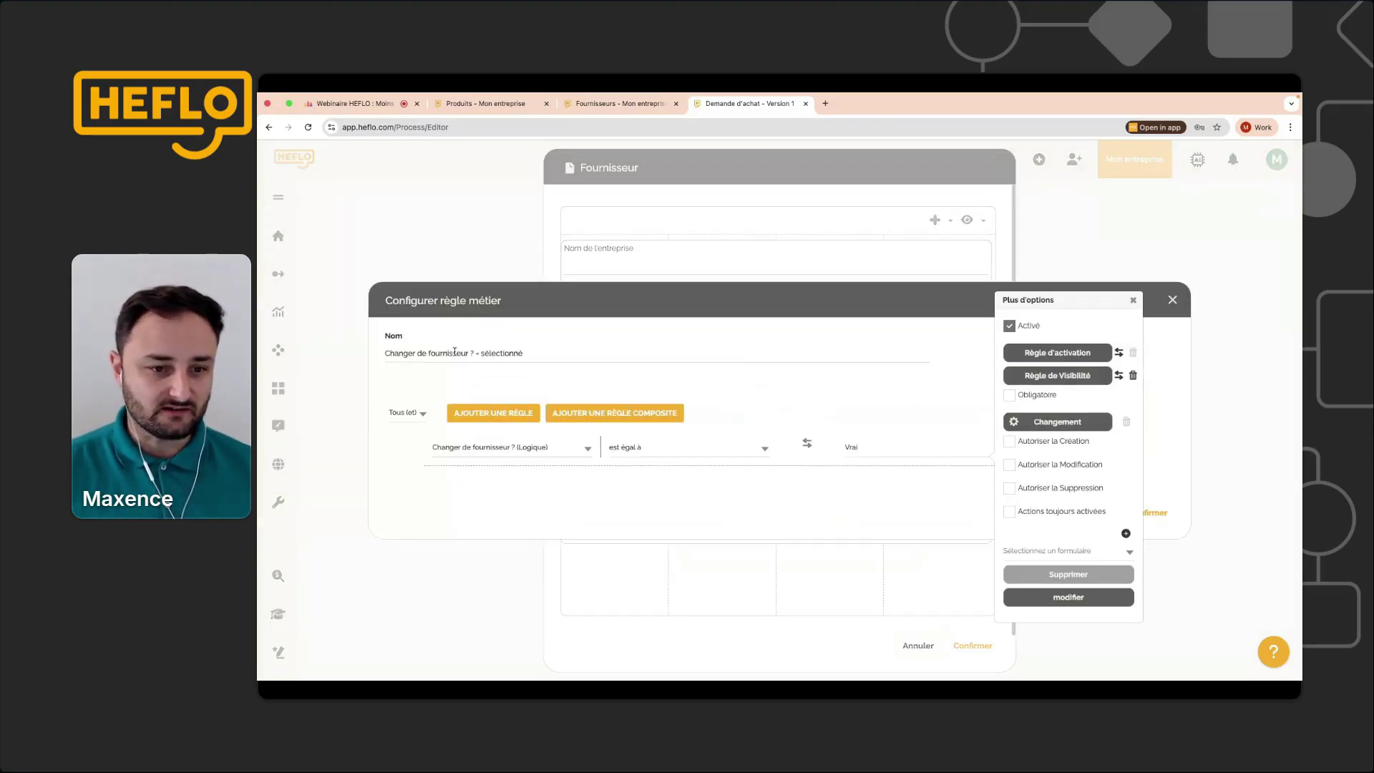
{"action": "left_click", "coordinate": [1133, 300]}
{"action": "left_click", "coordinate": [1172, 300]}
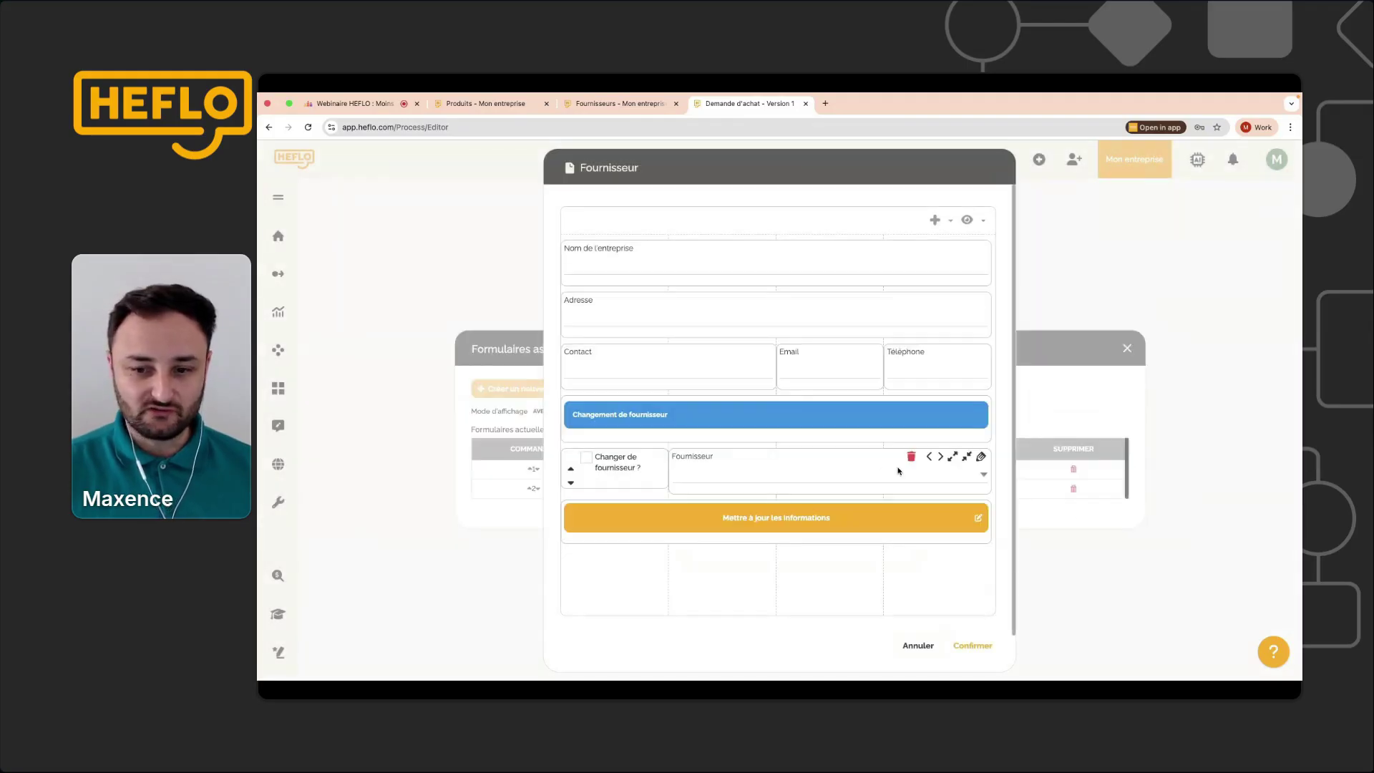
Examine the Fournisseur field's property type and related type against the Fournisseurs records, and close the associated forms.
{"action": "left_click", "coordinate": [981, 459]}
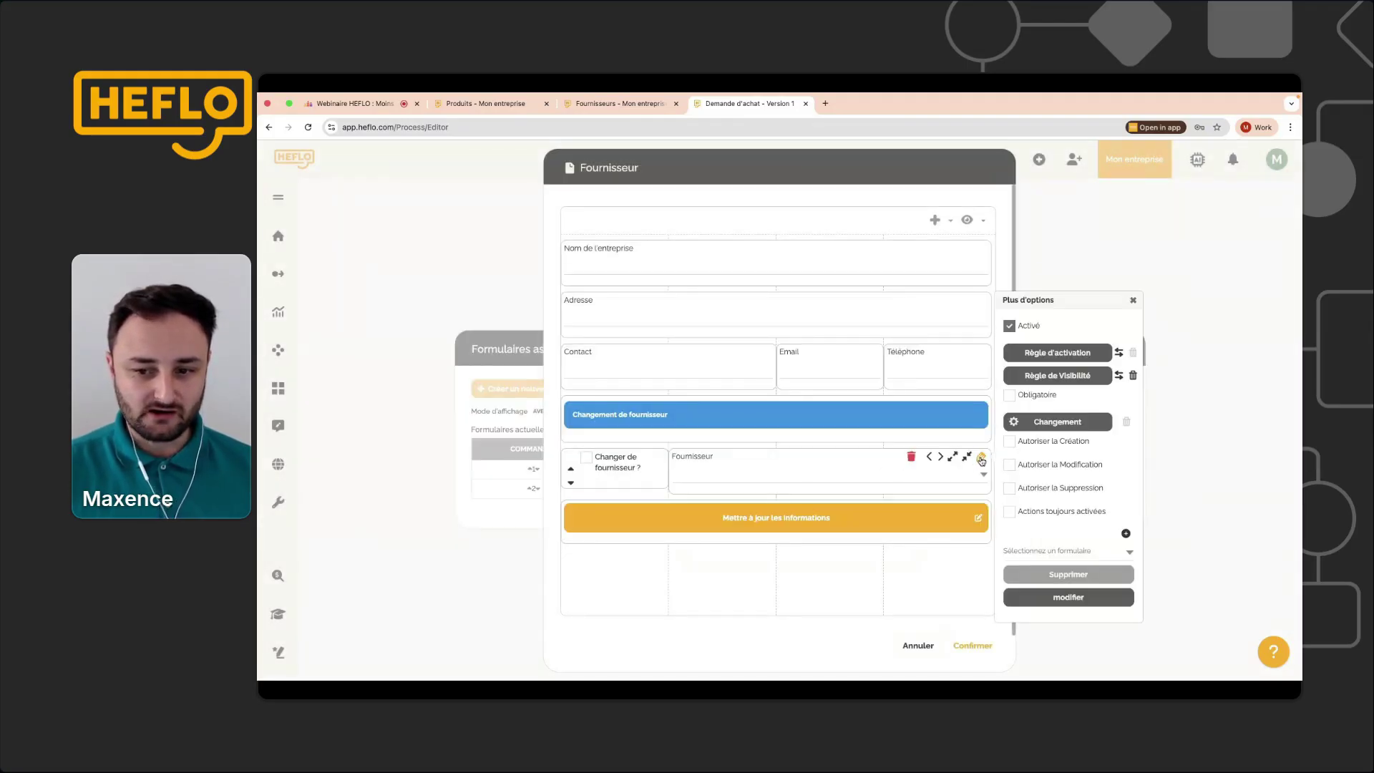
{"action": "left_click", "coordinate": [1066, 597]}
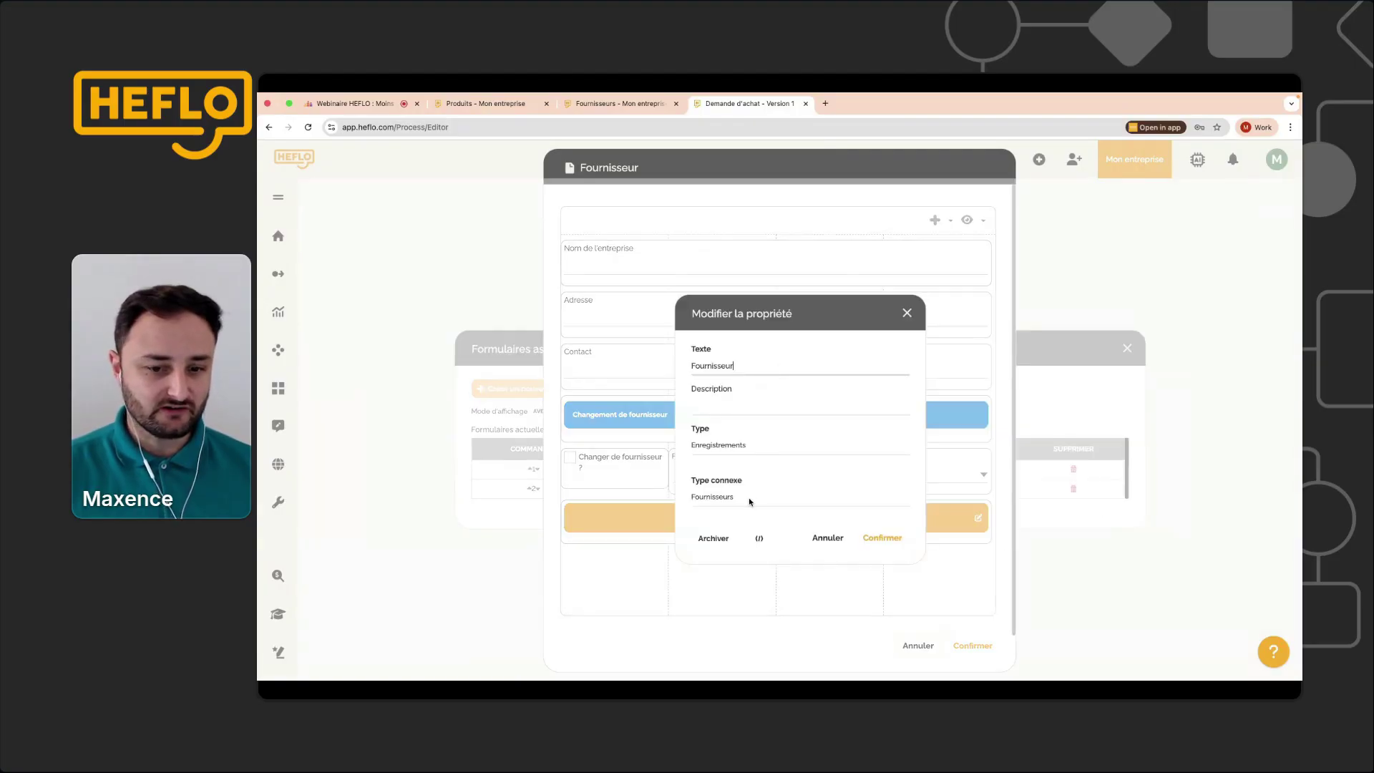
{"action": "left_click", "coordinate": [615, 103]}
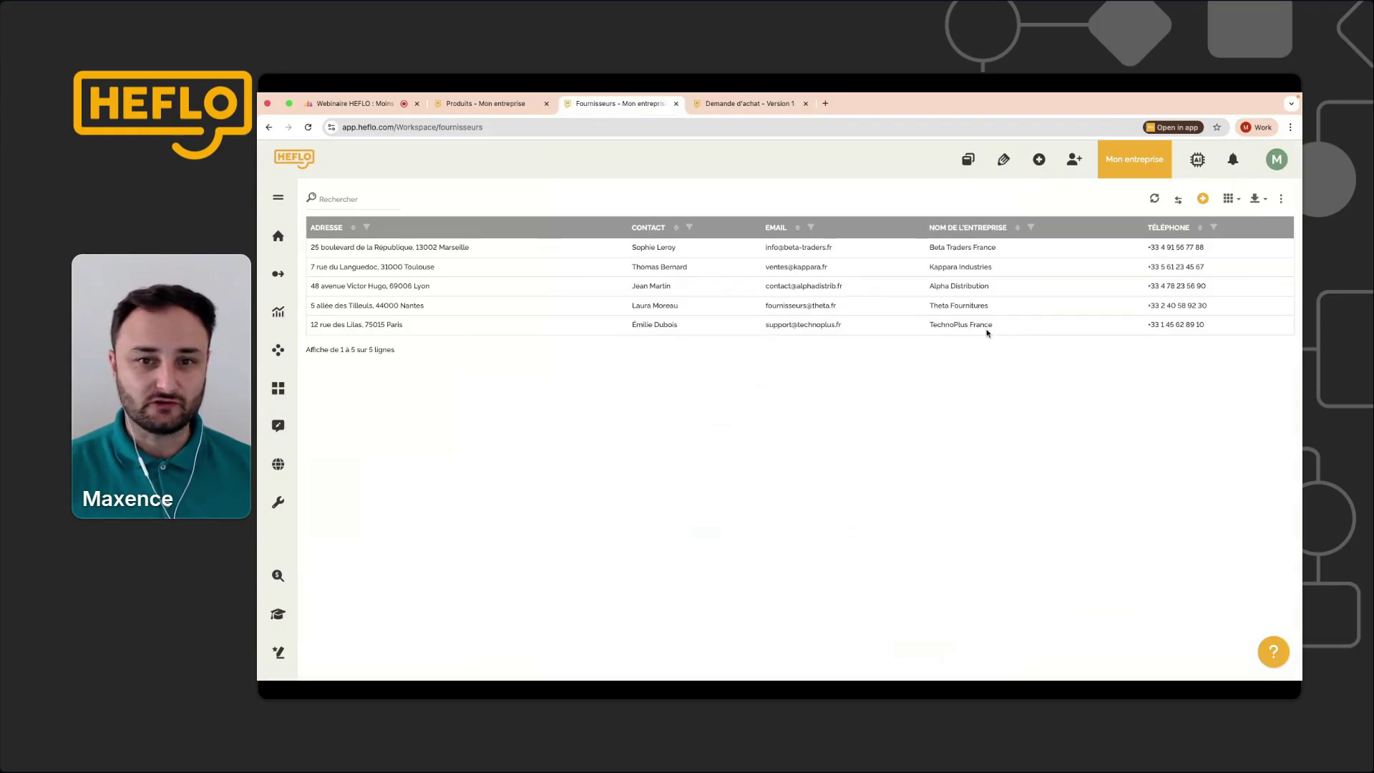
{"action": "left_click", "coordinate": [707, 109]}
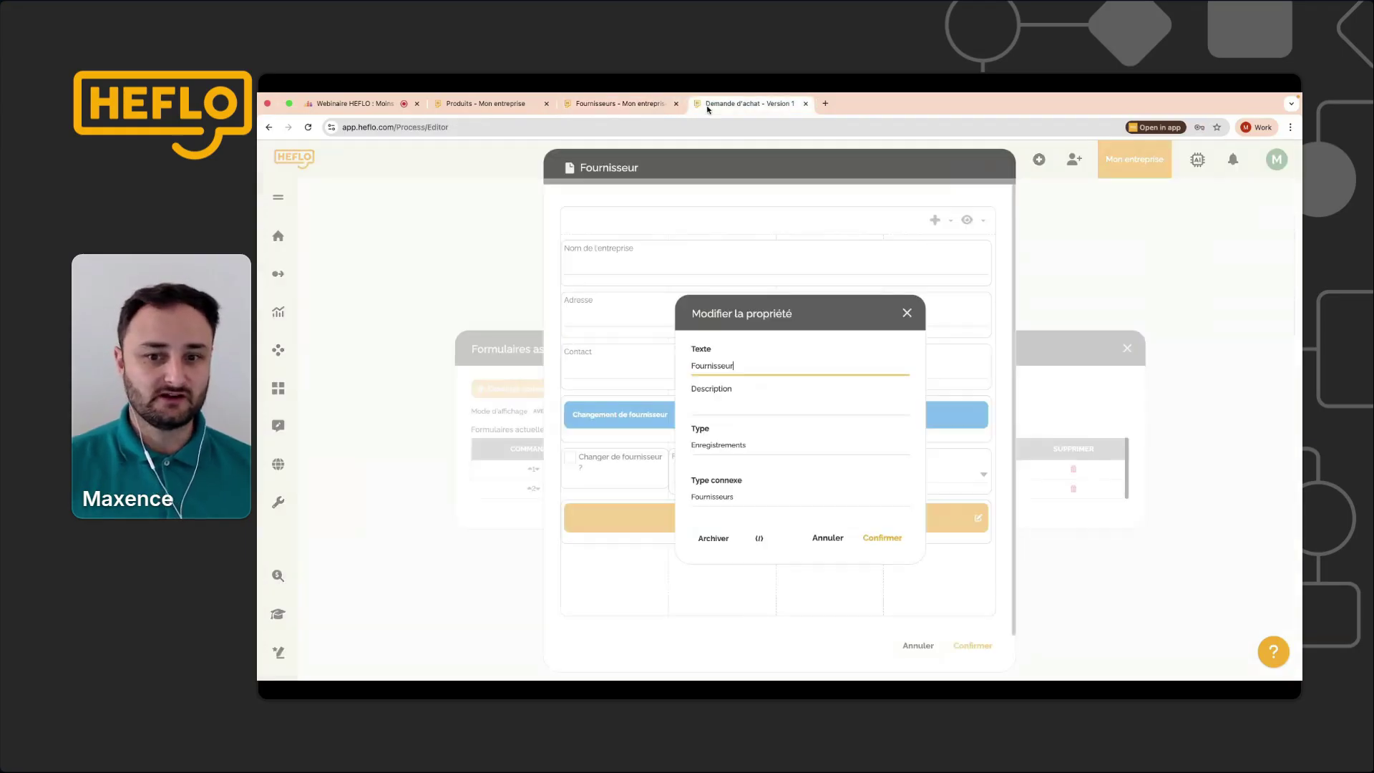
{"action": "left_click", "coordinate": [909, 310]}
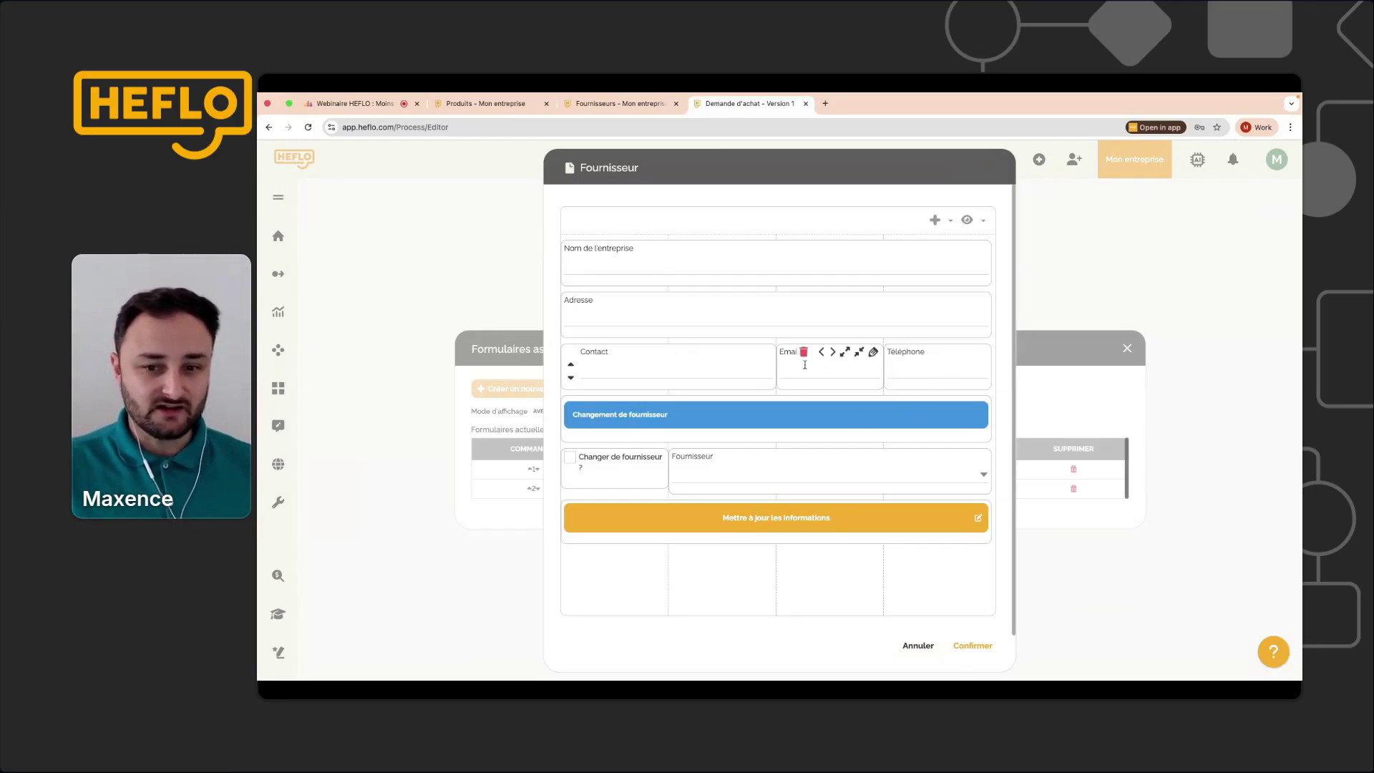
{"action": "left_click", "coordinate": [918, 644]}
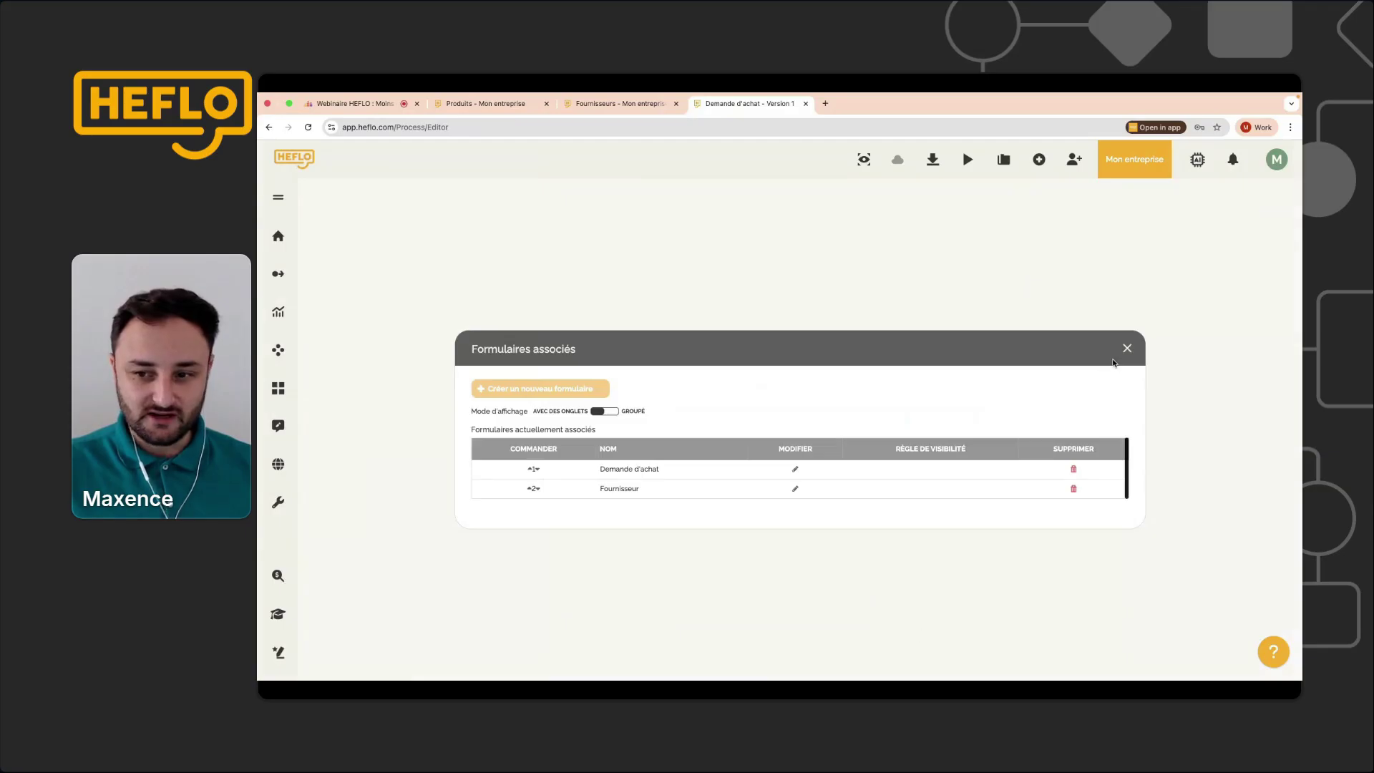
{"action": "left_click", "coordinate": [1126, 349]}
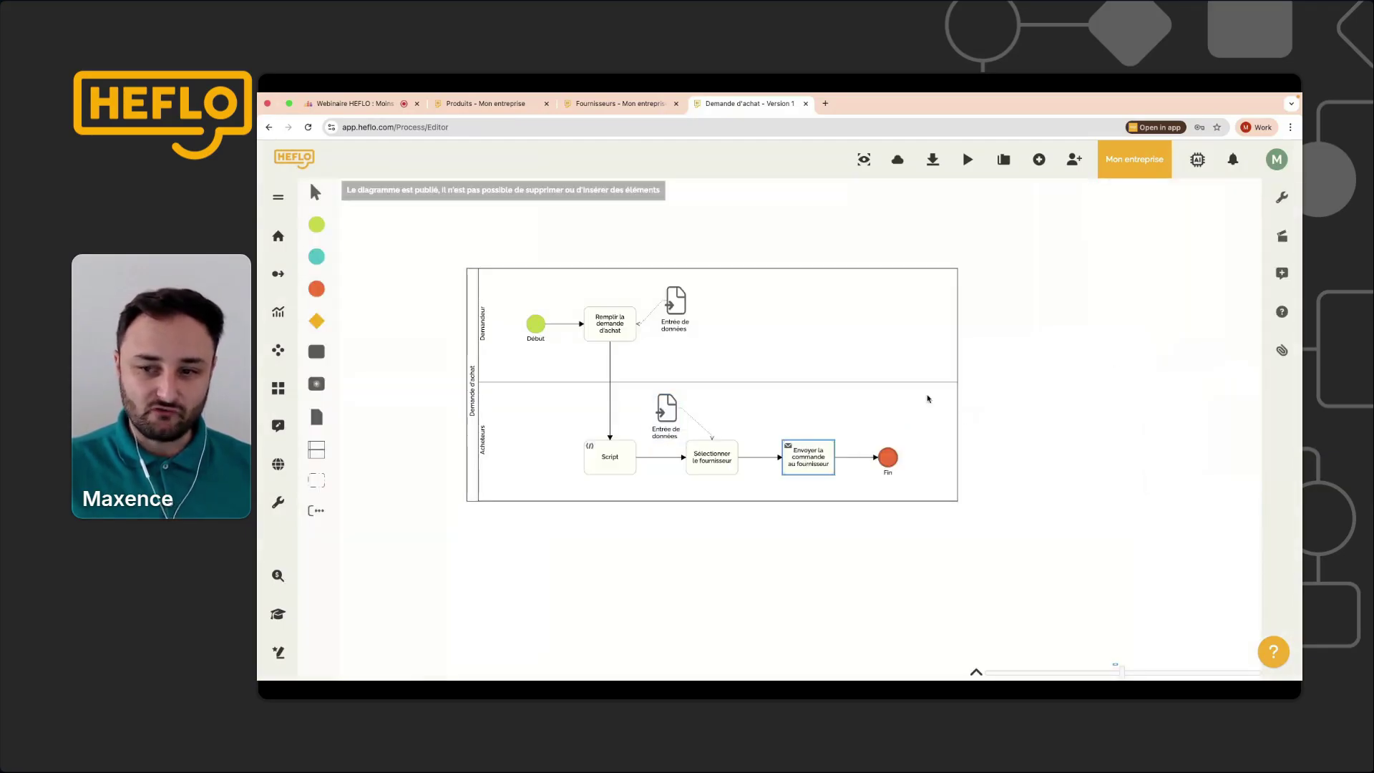
Examine the message template of the Envoyer la commande au fournisseur task and compare its product fields with the Produits records.
{"action": "left_click", "coordinate": [1283, 207]}
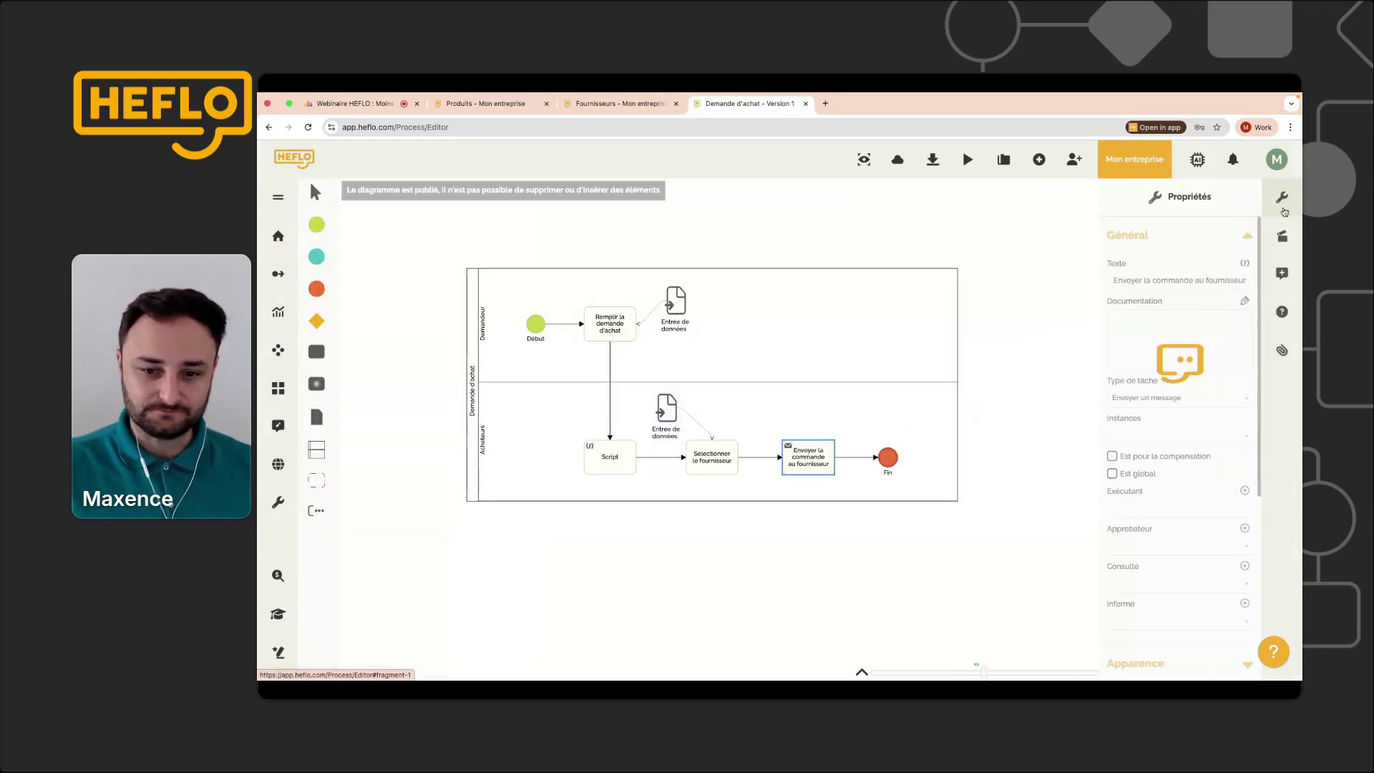
{"action": "scroll", "coordinate": [1242, 505], "scroll_direction": "down", "scroll_amount": 5}
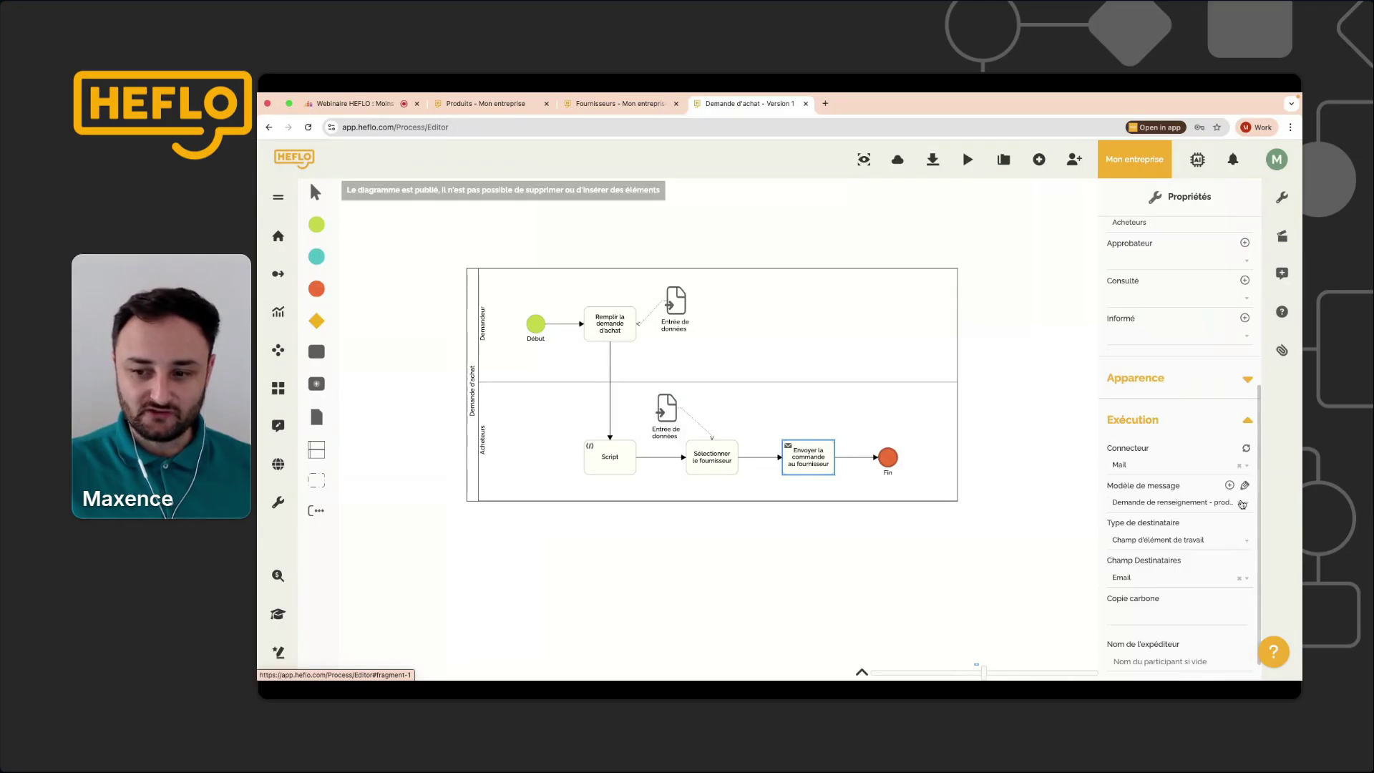
{"action": "left_click", "coordinate": [1244, 485]}
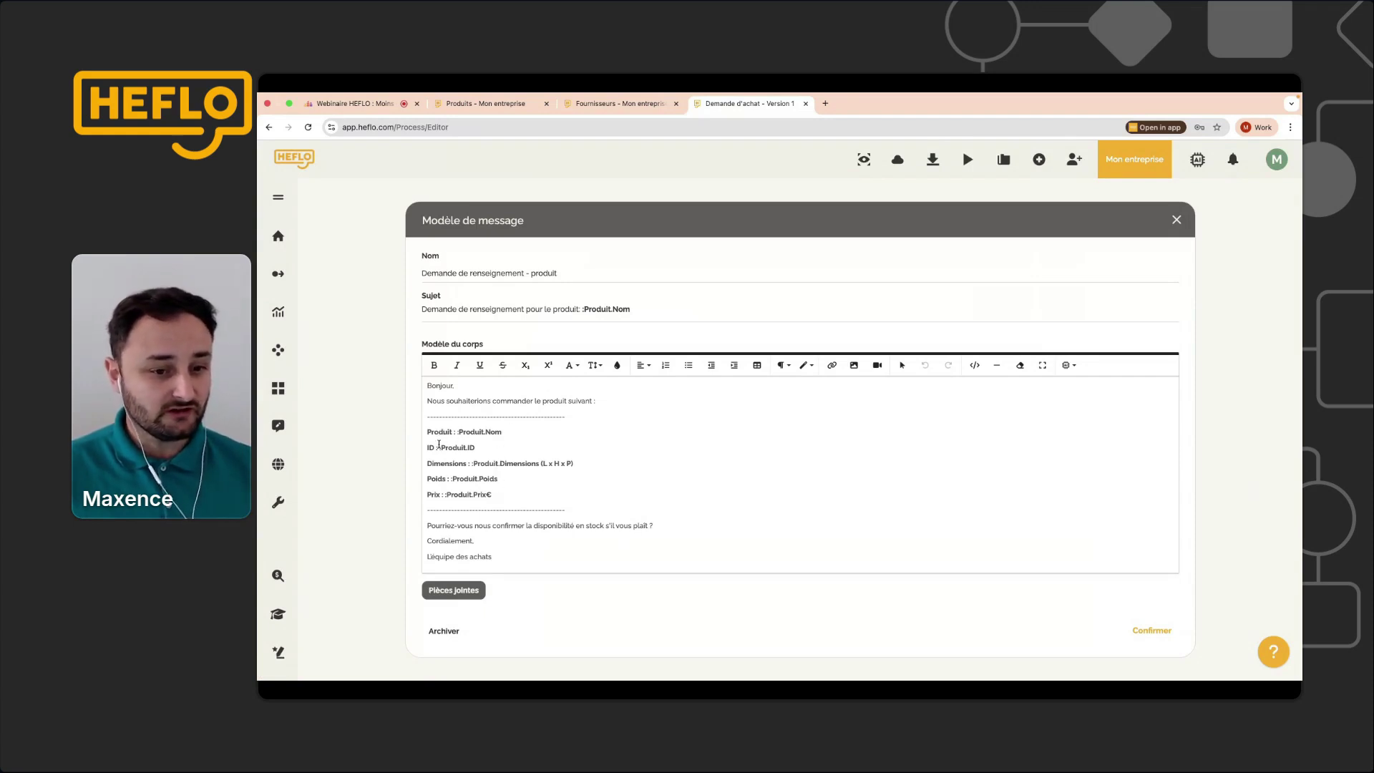
{"action": "left_click", "coordinate": [492, 104]}
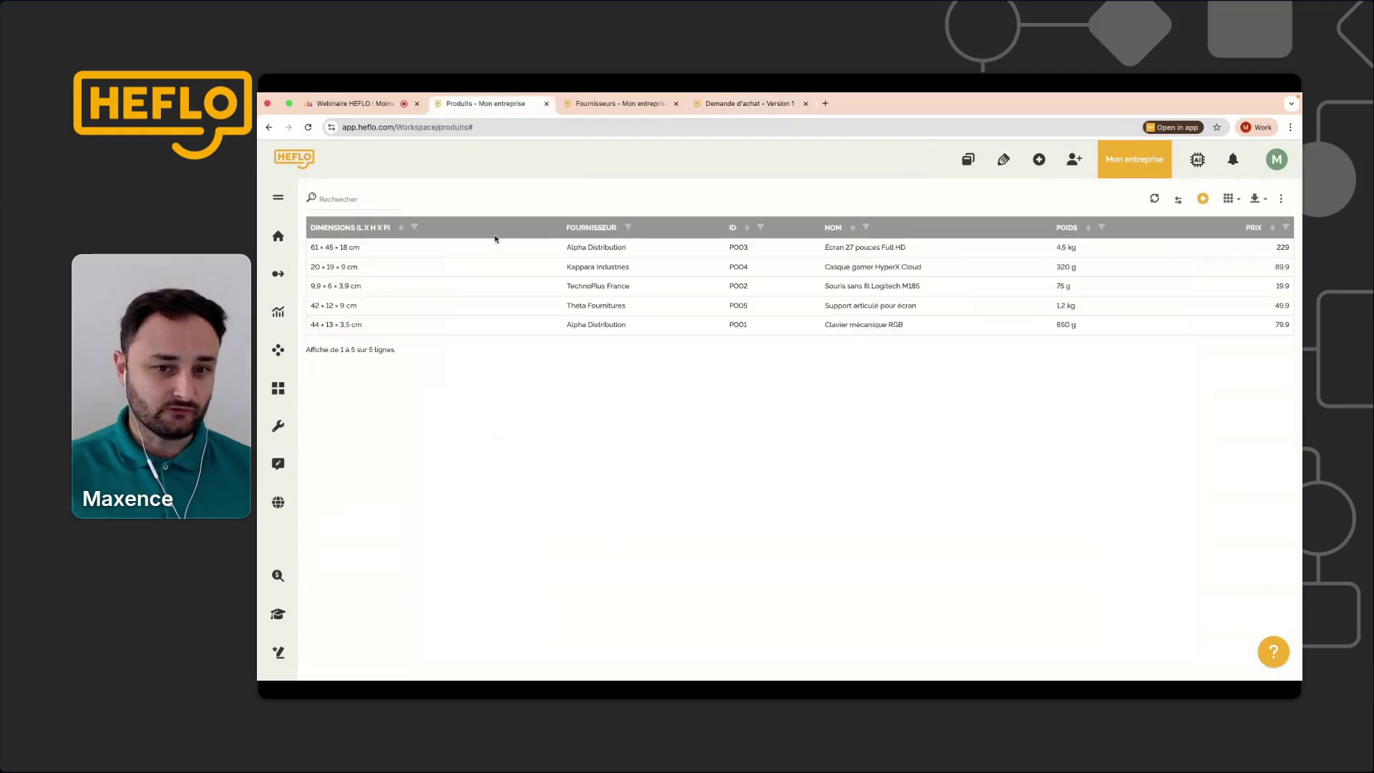
{"action": "left_click", "coordinate": [751, 104]}
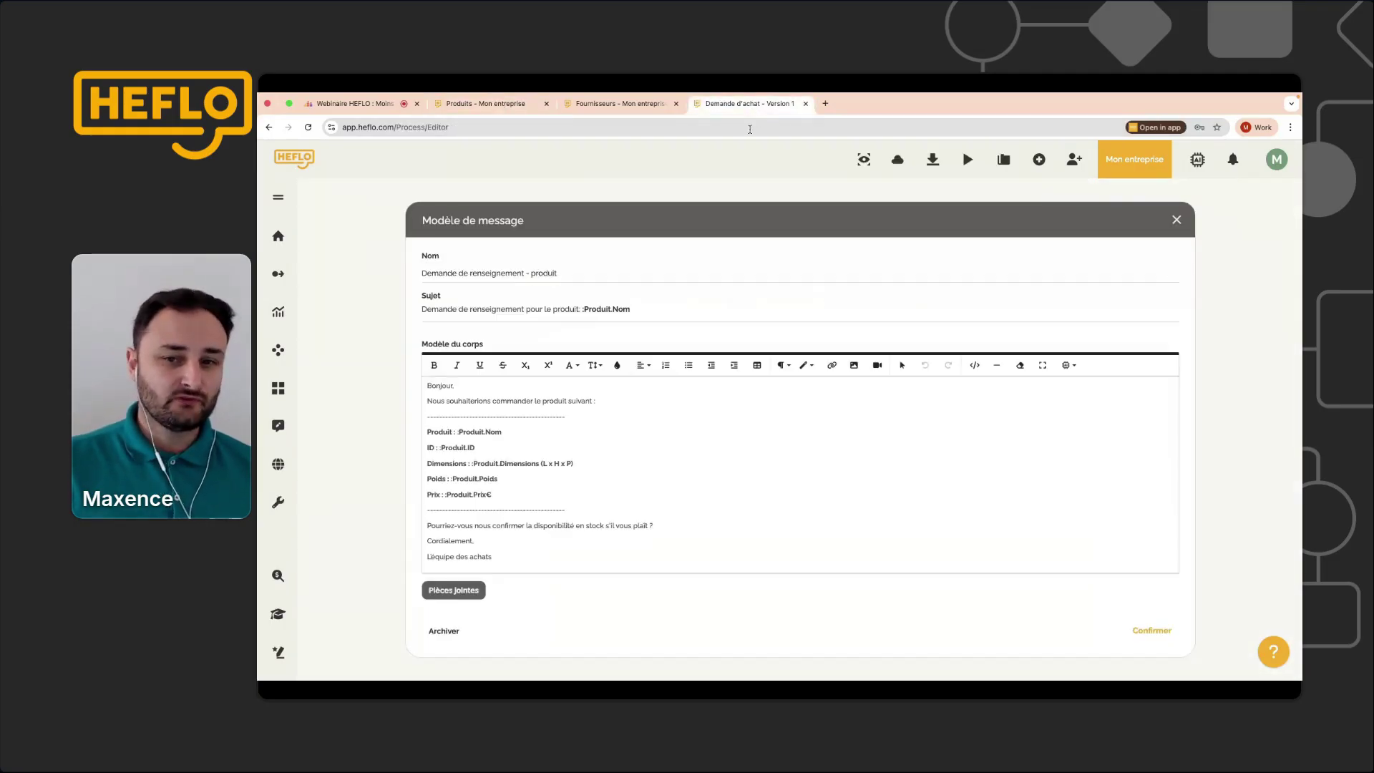
{"action": "left_click", "coordinate": [1176, 220]}
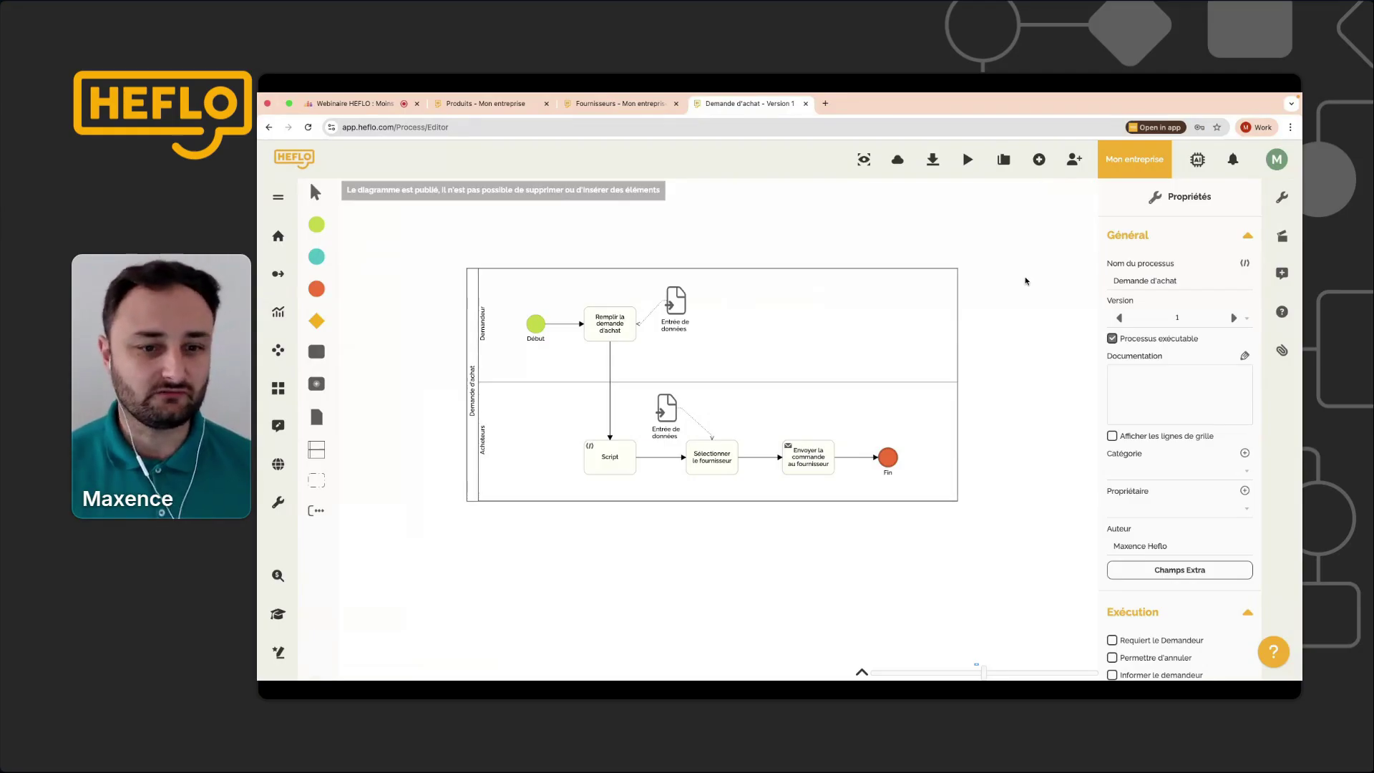
Start a new test work item from the Début event, choose the product Casque gamer HyperX Cloud, and advance to supplier selection.
{"action": "right_click", "coordinate": [538, 327]}
{"action": "mouse_move", "coordinate": [573, 349]}
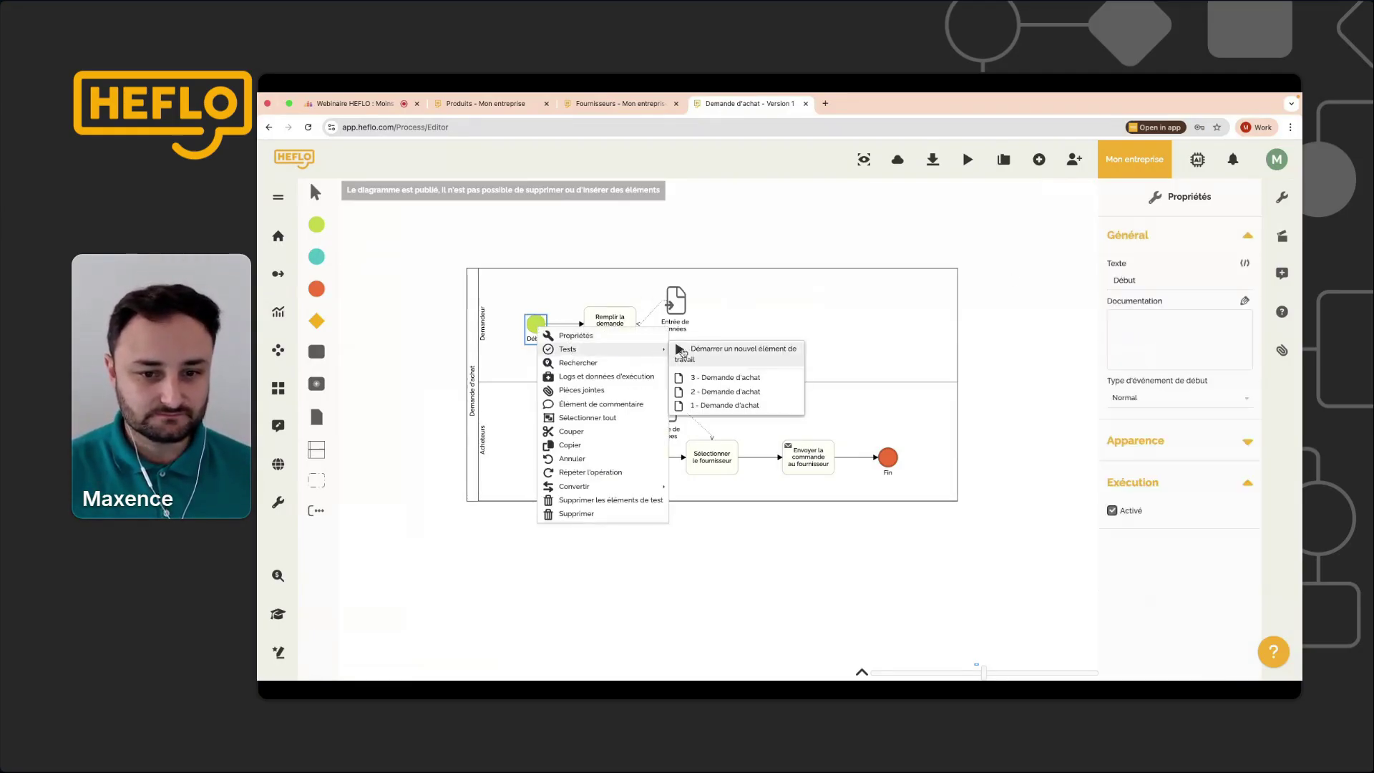
{"action": "left_click", "coordinate": [681, 351]}
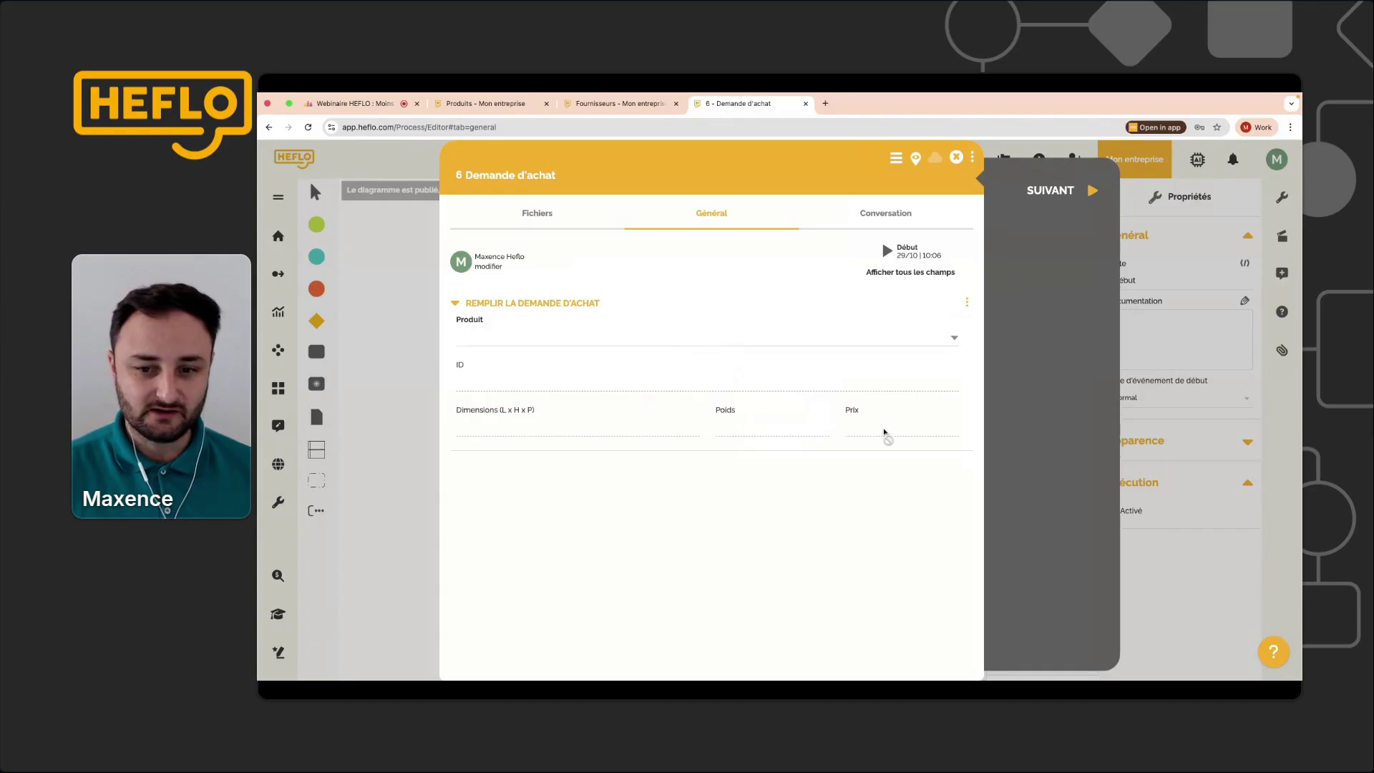
{"action": "left_click", "coordinate": [694, 334]}
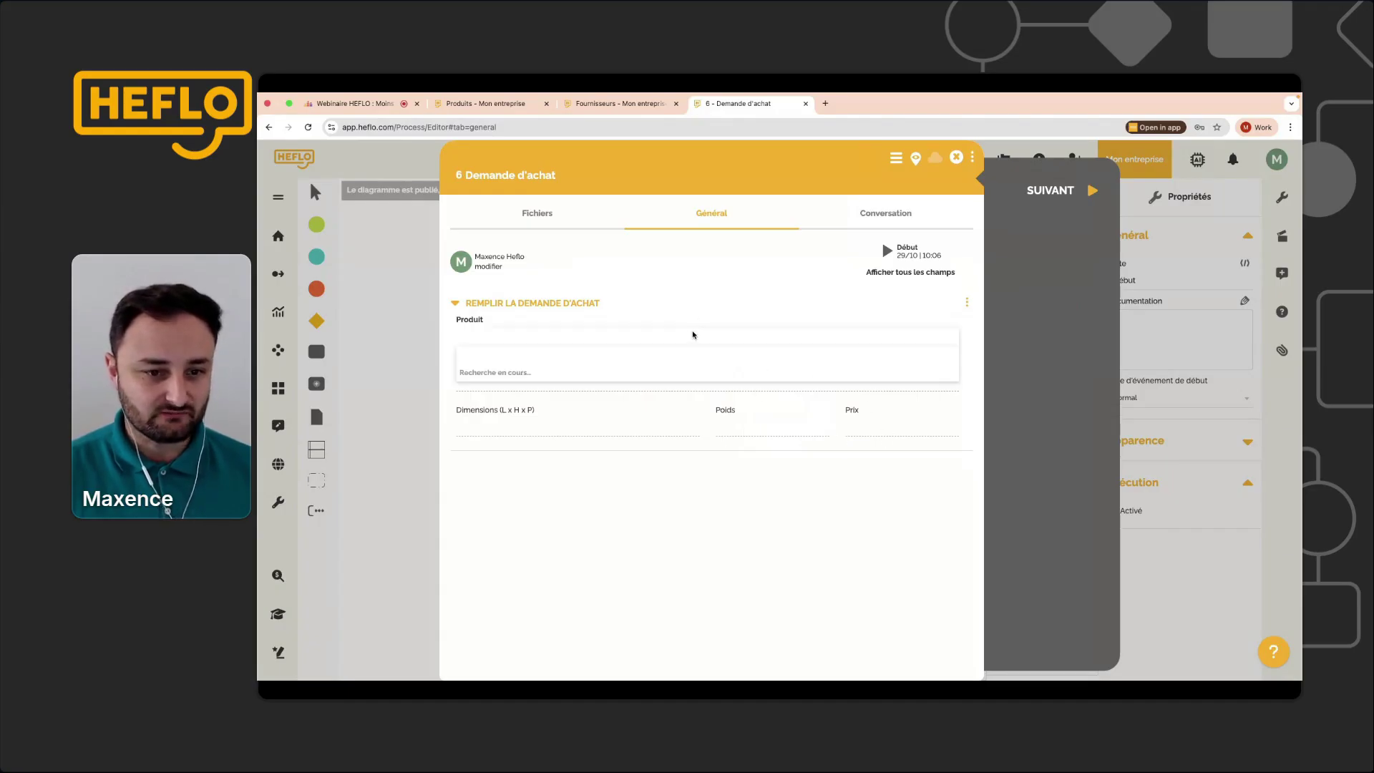
{"action": "left_click", "coordinate": [527, 374]}
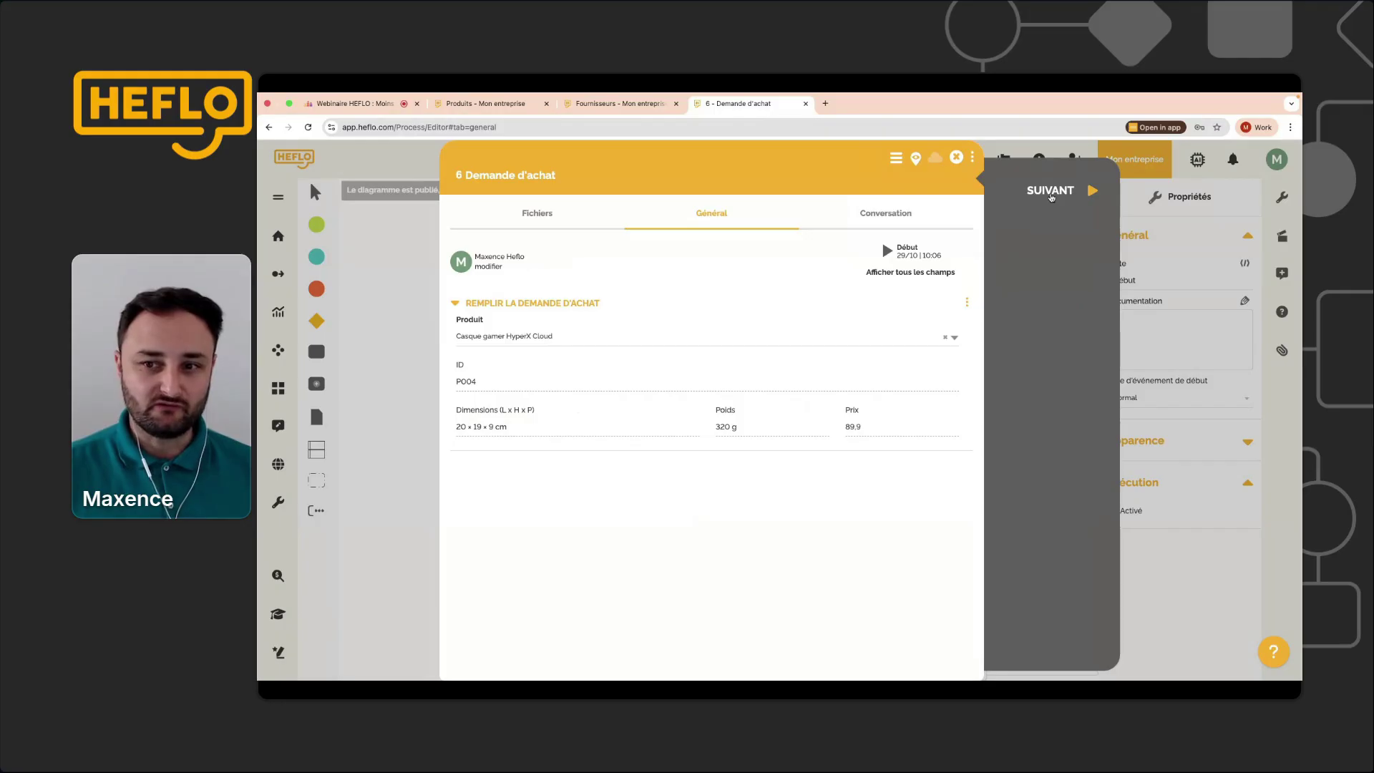
{"action": "left_click", "coordinate": [1051, 192]}
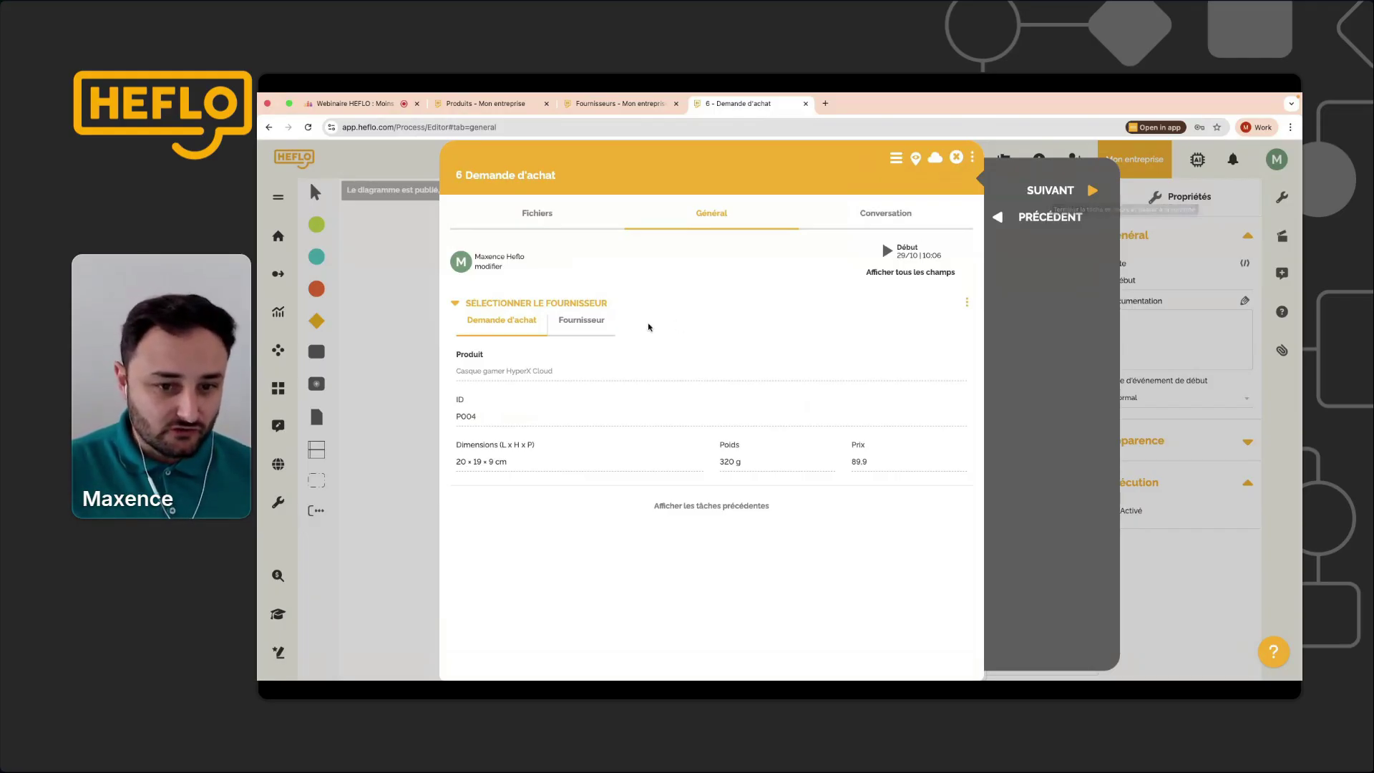
Check the supplier details in the purchase request against the product's entry in the Produits records.
{"action": "left_click", "coordinate": [586, 324]}
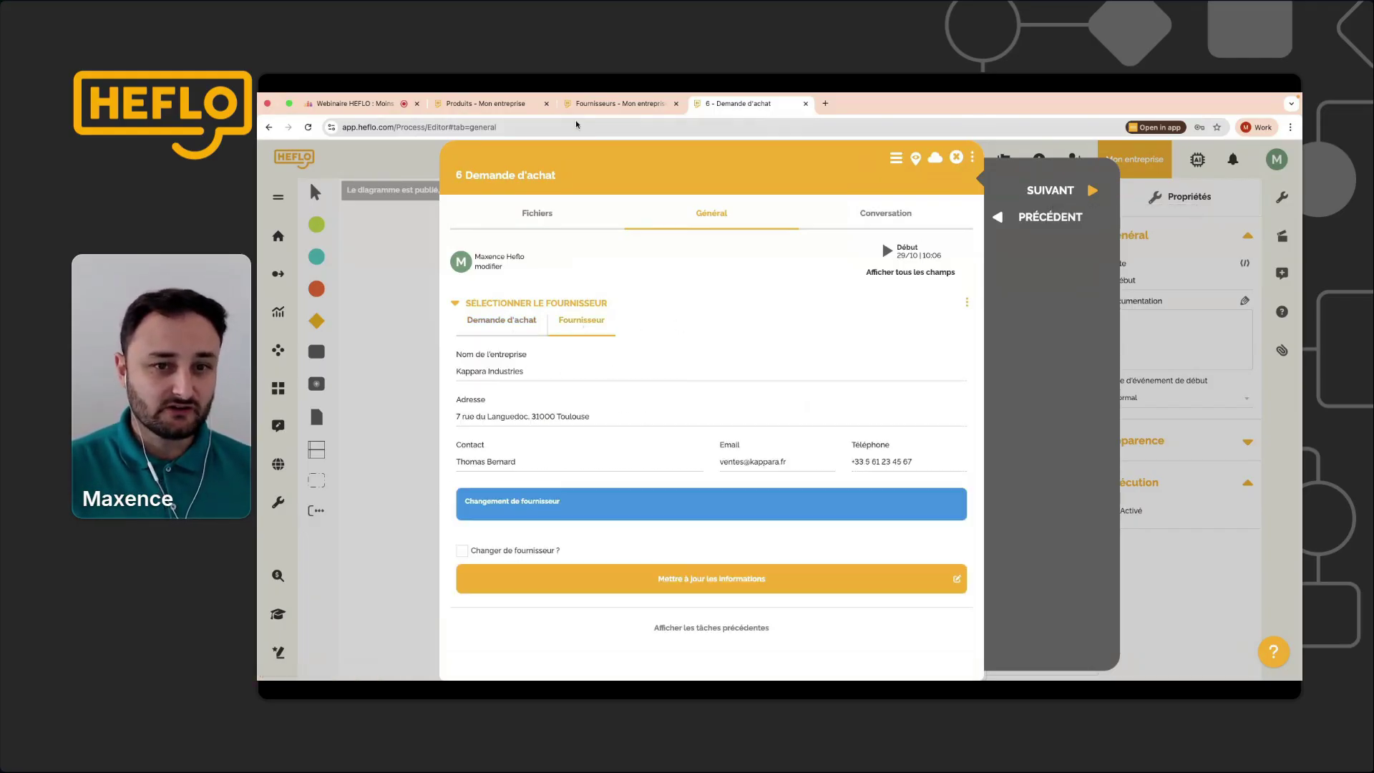
{"action": "left_click", "coordinate": [494, 329]}
{"action": "left_click", "coordinate": [501, 105]}
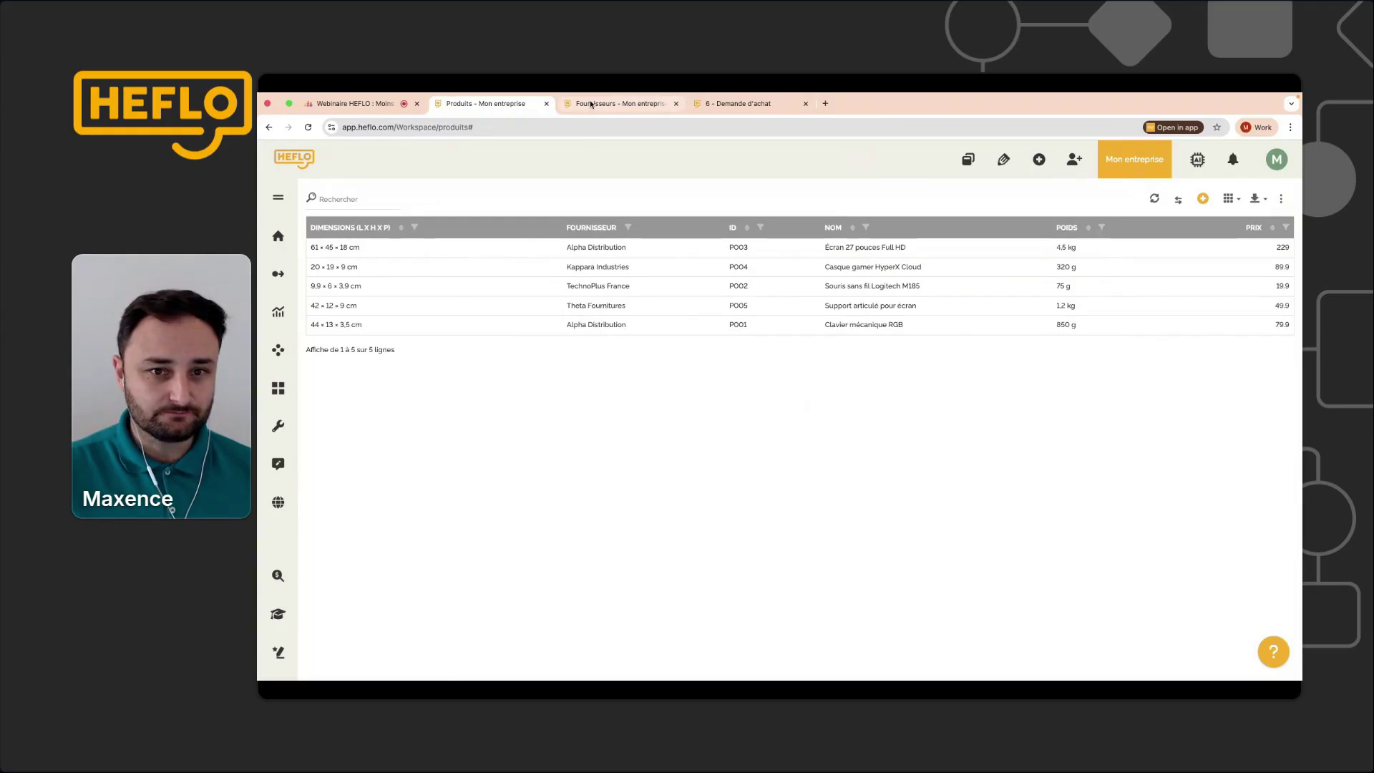
{"action": "left_click", "coordinate": [748, 104]}
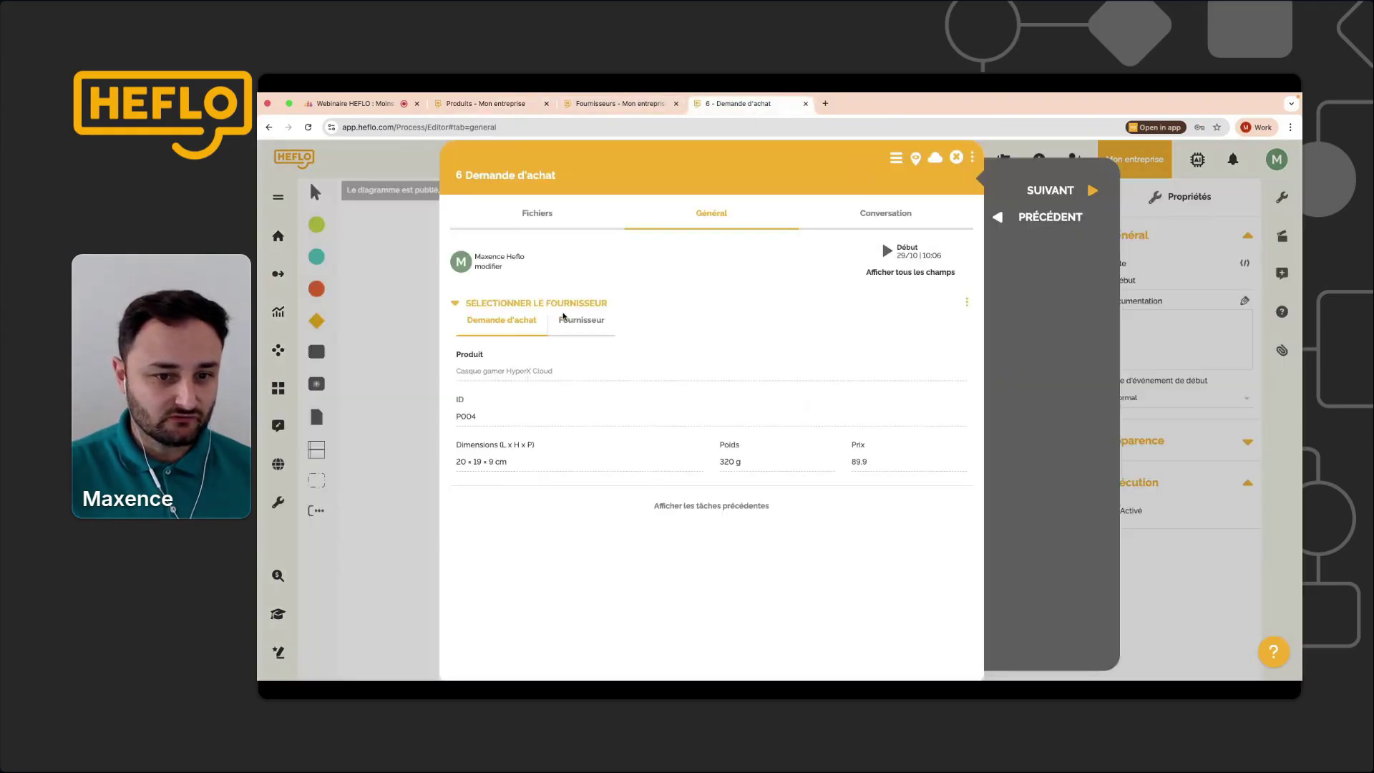
{"action": "left_click", "coordinate": [564, 318]}
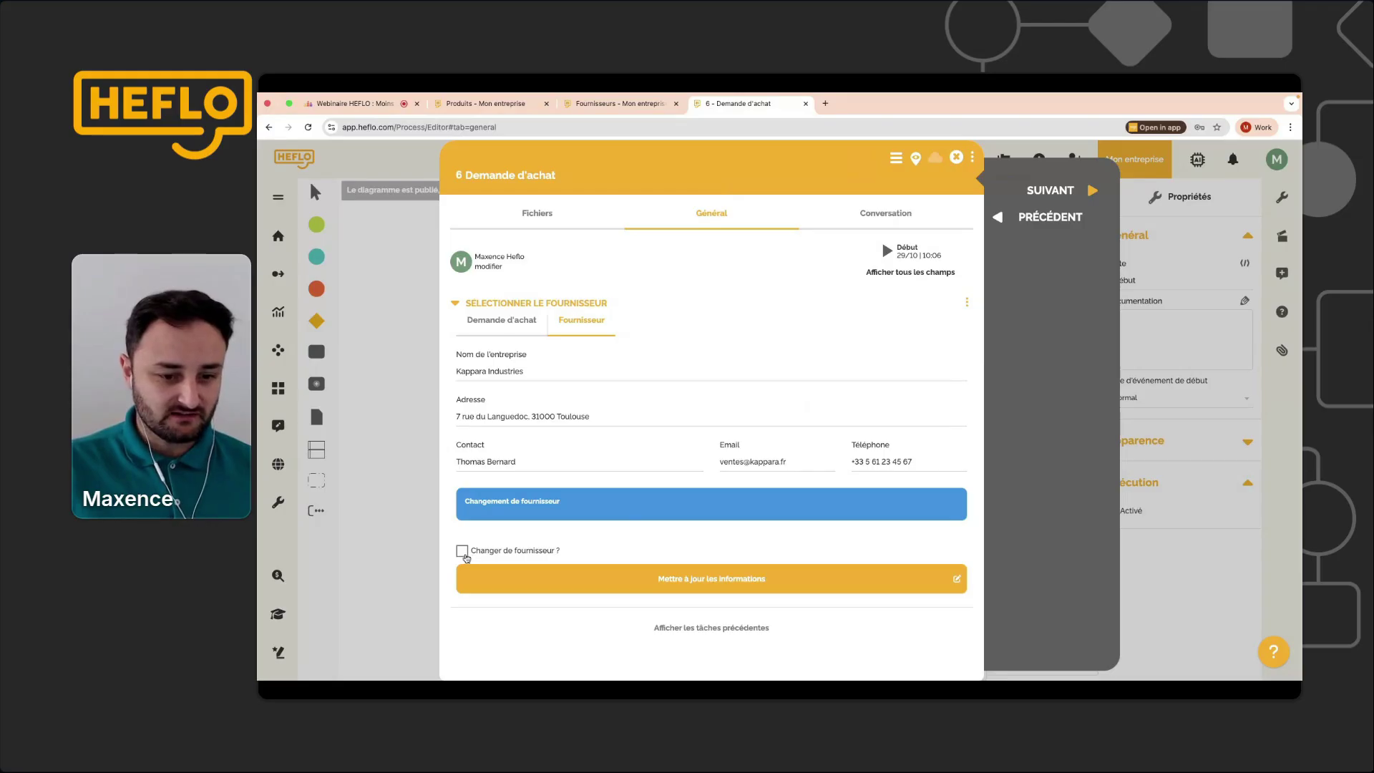
Change the request's supplier to Alpha Distribution, update its information, and check the details against the Fournisseurs records.
{"action": "left_click", "coordinate": [463, 553]}
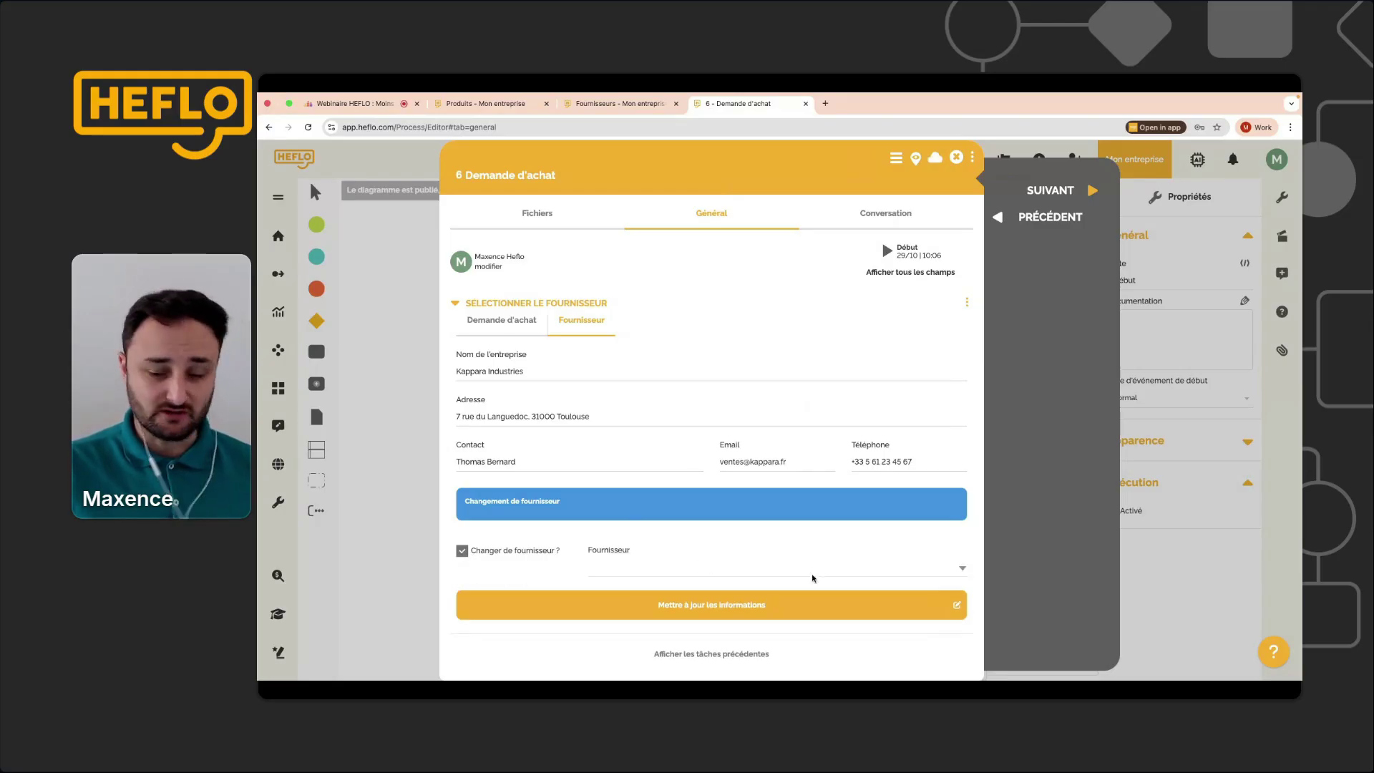
{"action": "left_click", "coordinate": [873, 569]}
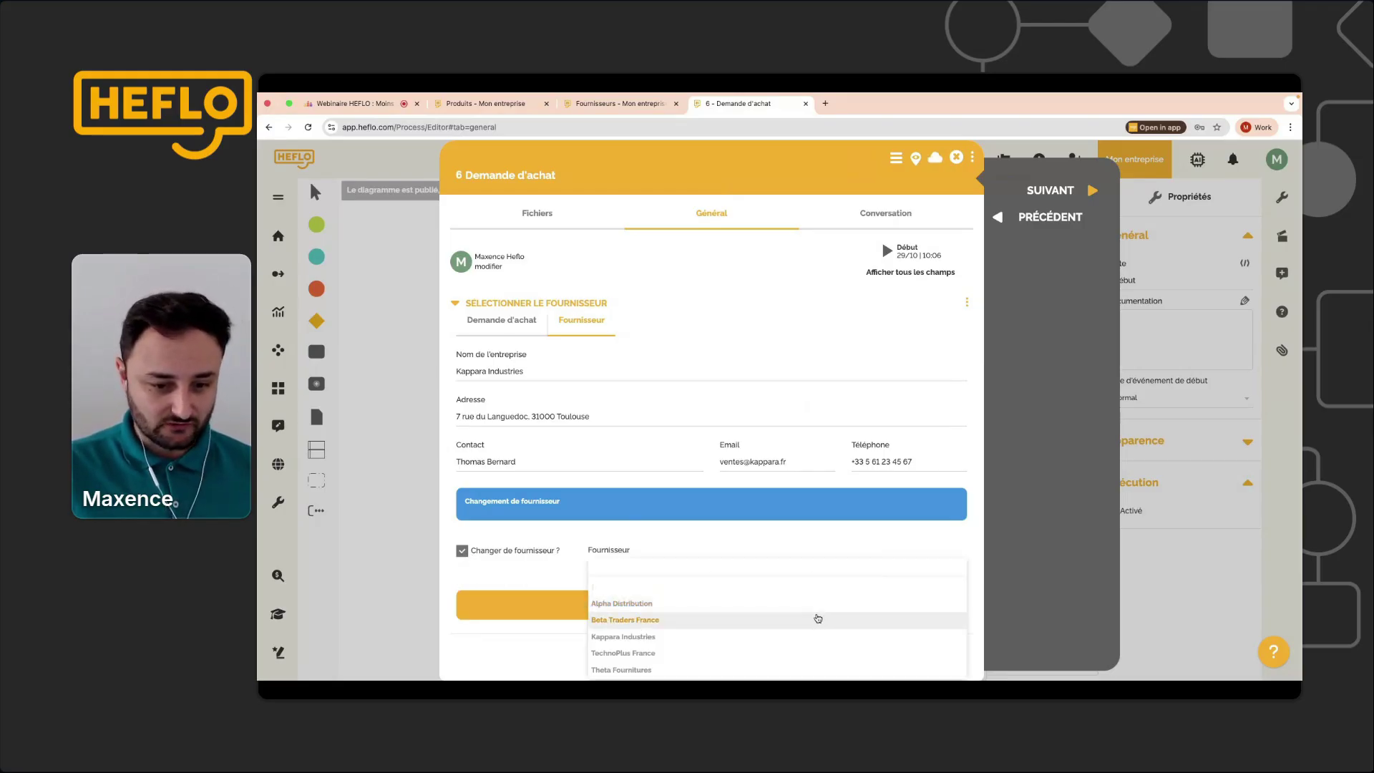
{"action": "left_click", "coordinate": [684, 603]}
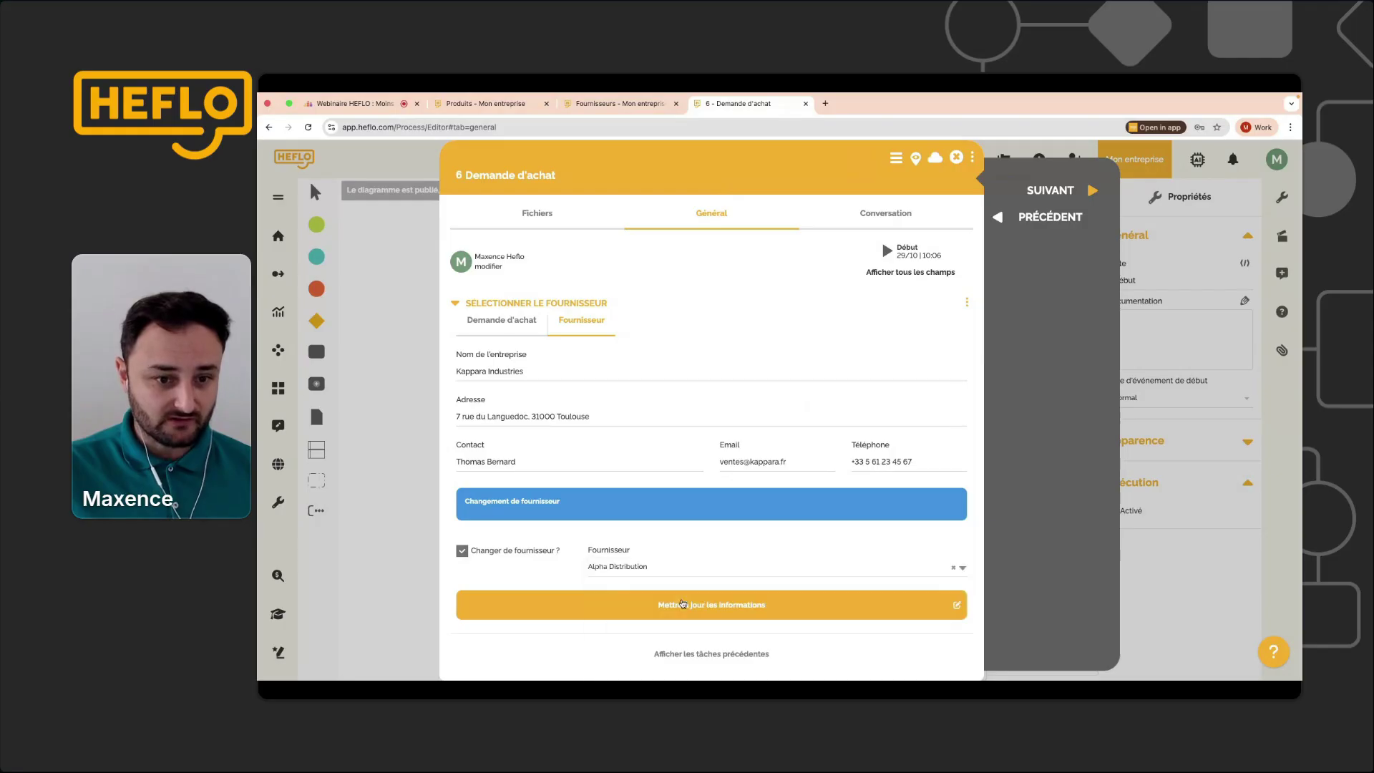
{"action": "left_click", "coordinate": [803, 608]}
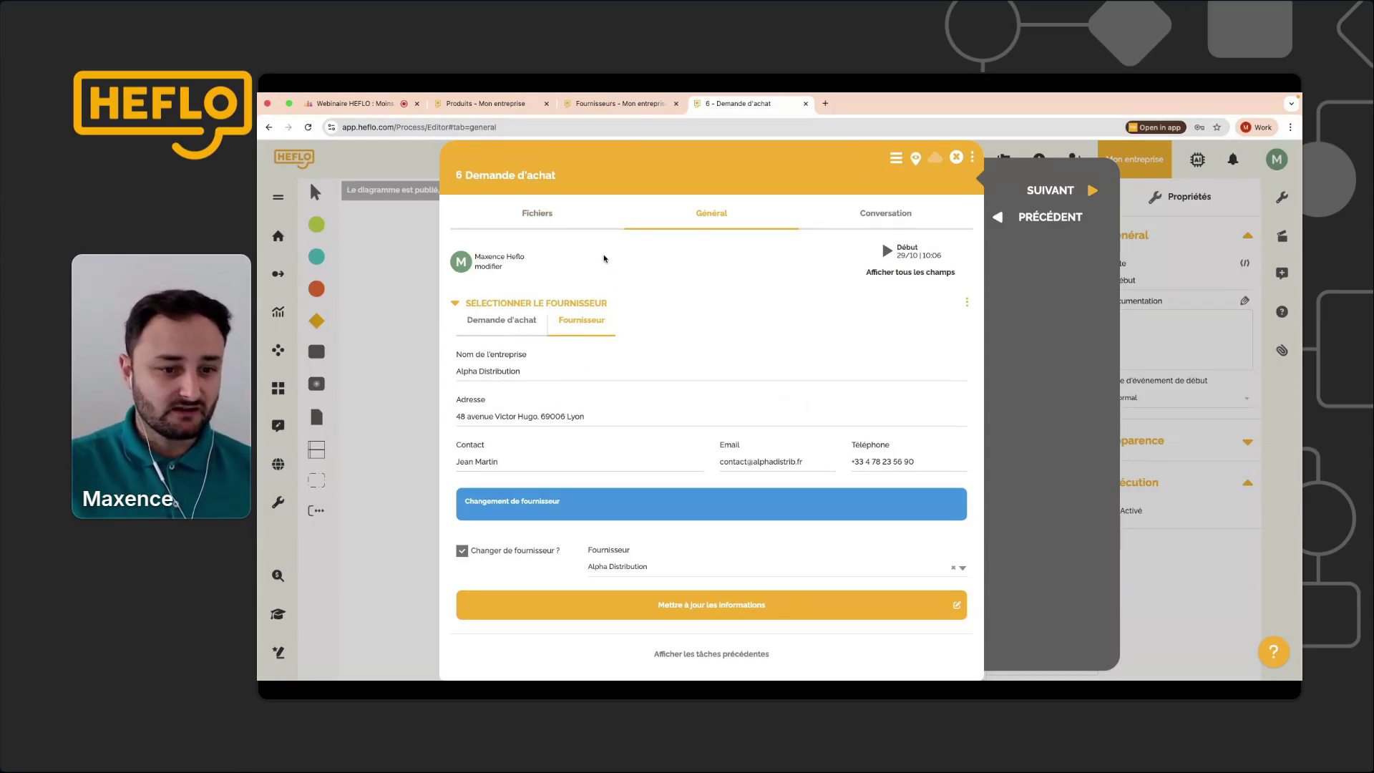
{"action": "left_click", "coordinate": [620, 104]}
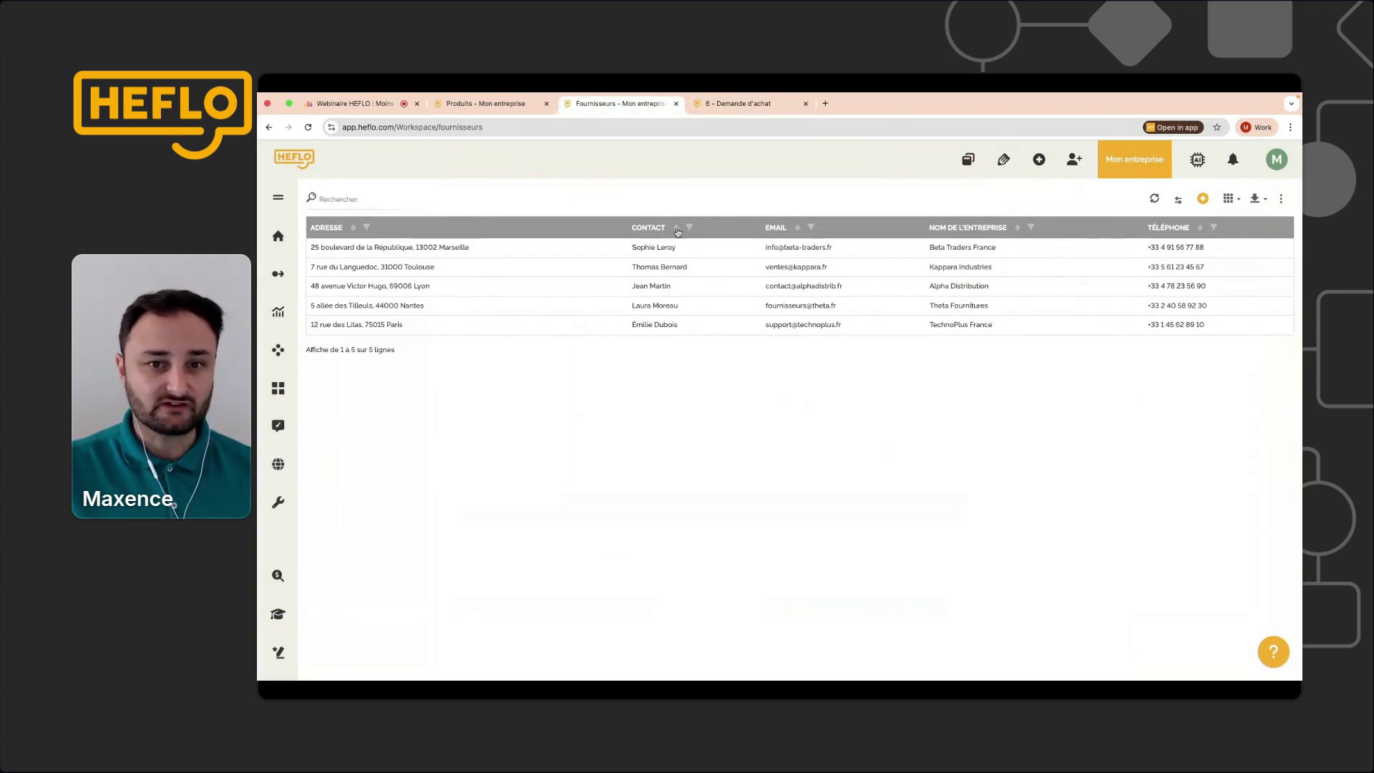
{"action": "left_click", "coordinate": [727, 105]}
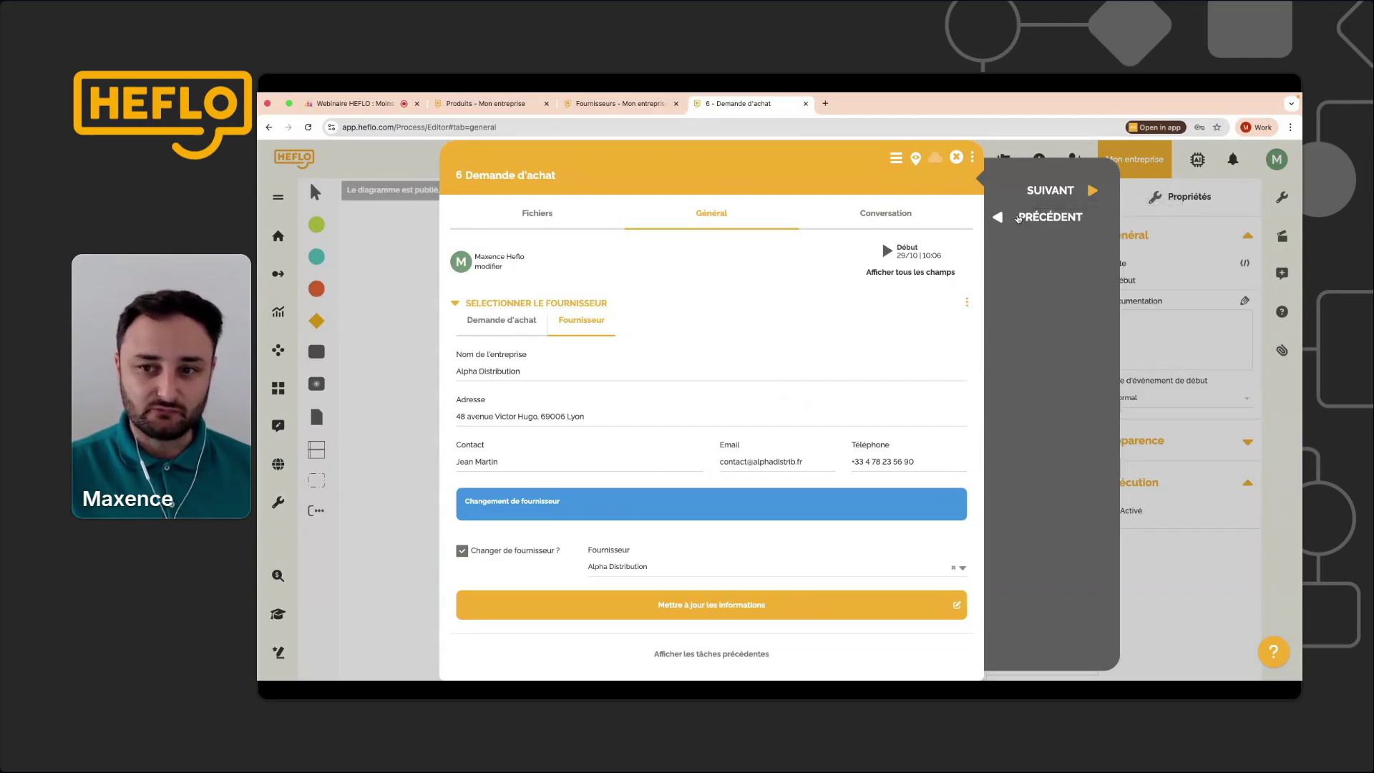
Advance the purchase request past supplier selection and open the generated supplier e-mail from its conversation.
{"action": "left_click", "coordinate": [1050, 189]}
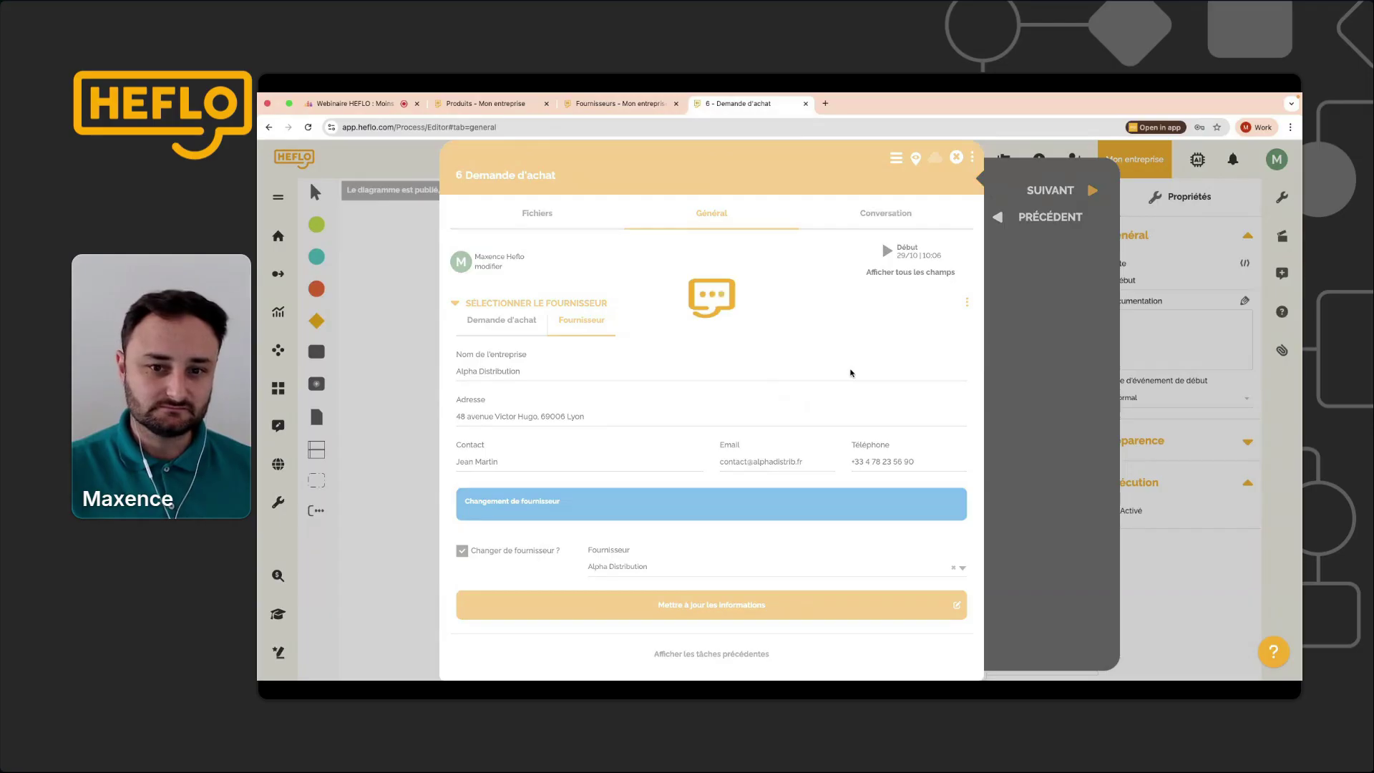
{"action": "left_click", "coordinate": [984, 224]}
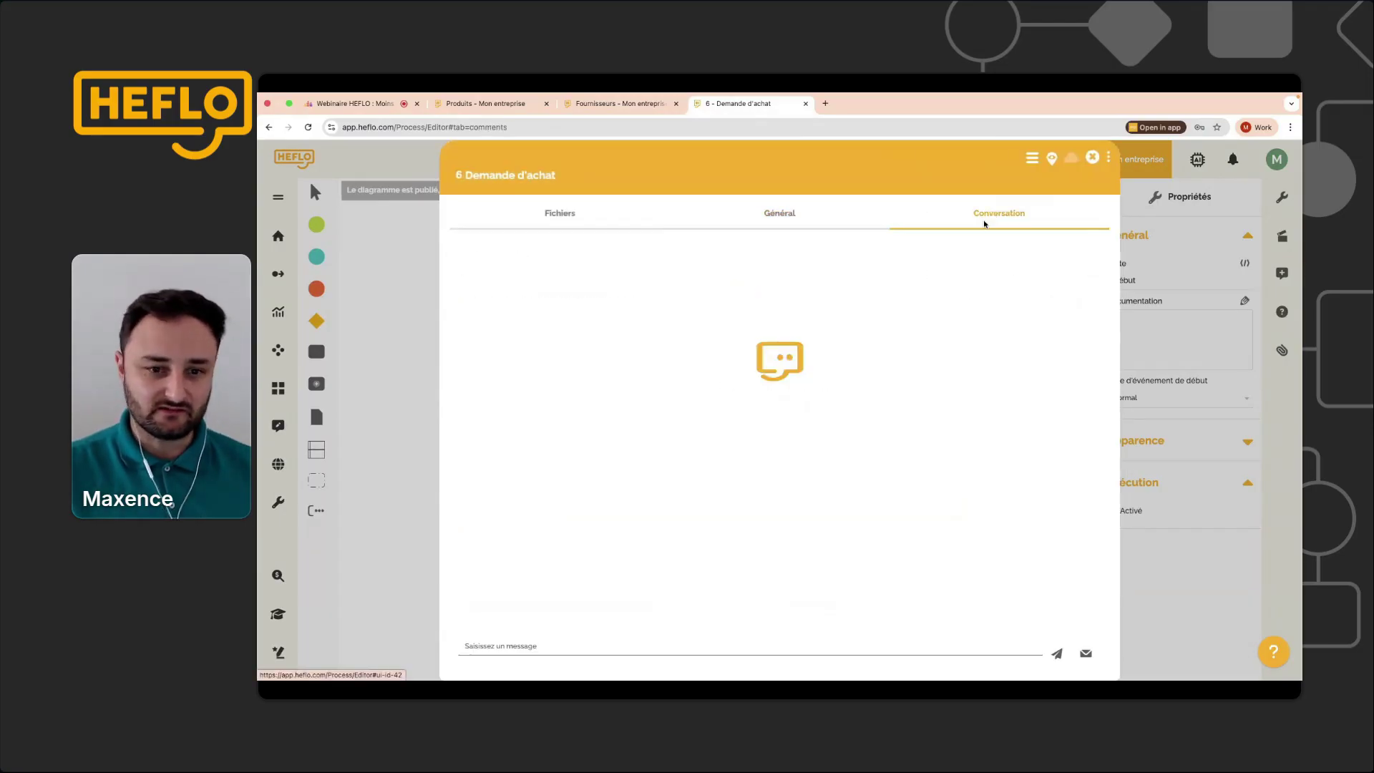
{"action": "left_click", "coordinate": [682, 573]}
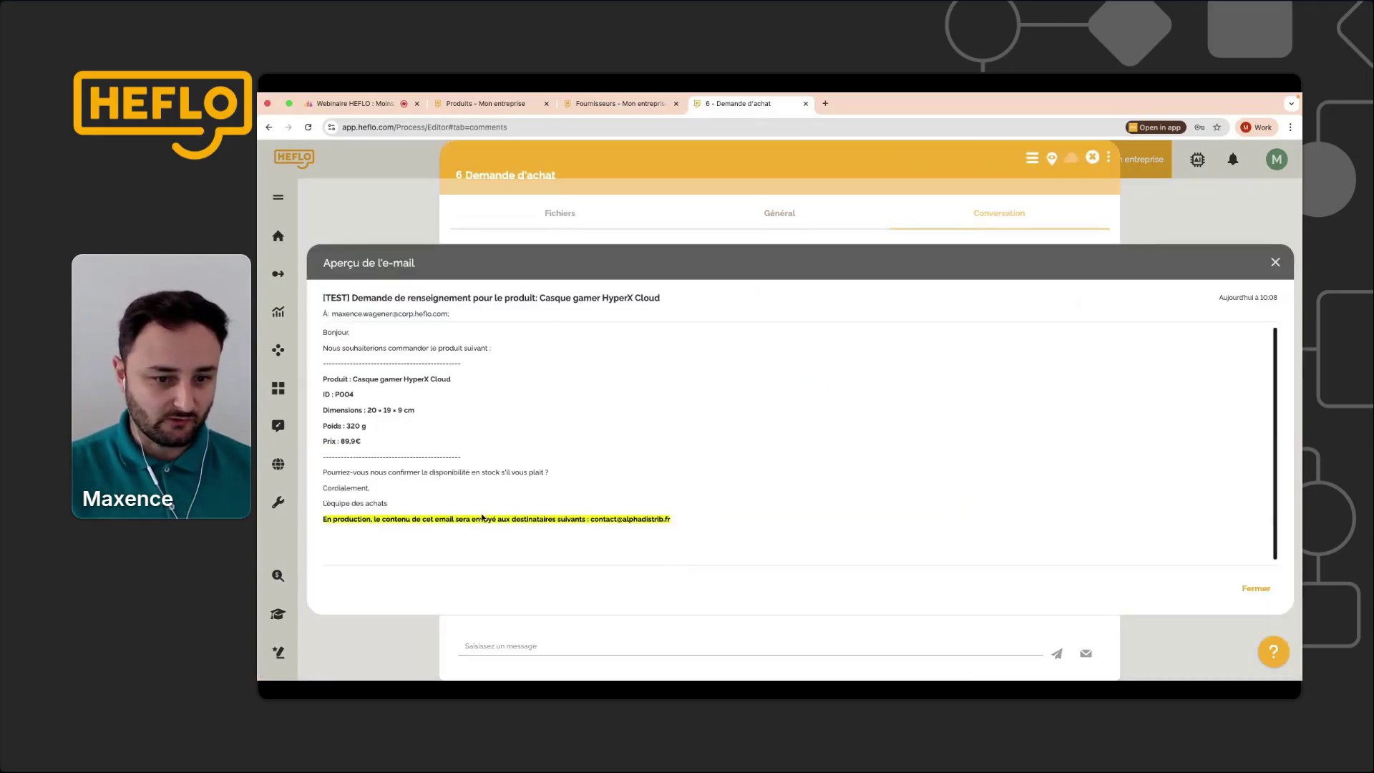
Examine the production recipient address and the product details in the e-mail preview, and close the preview.
{"action": "left_click_drag", "start_coordinate": [591, 519], "coordinate": [670, 520]}
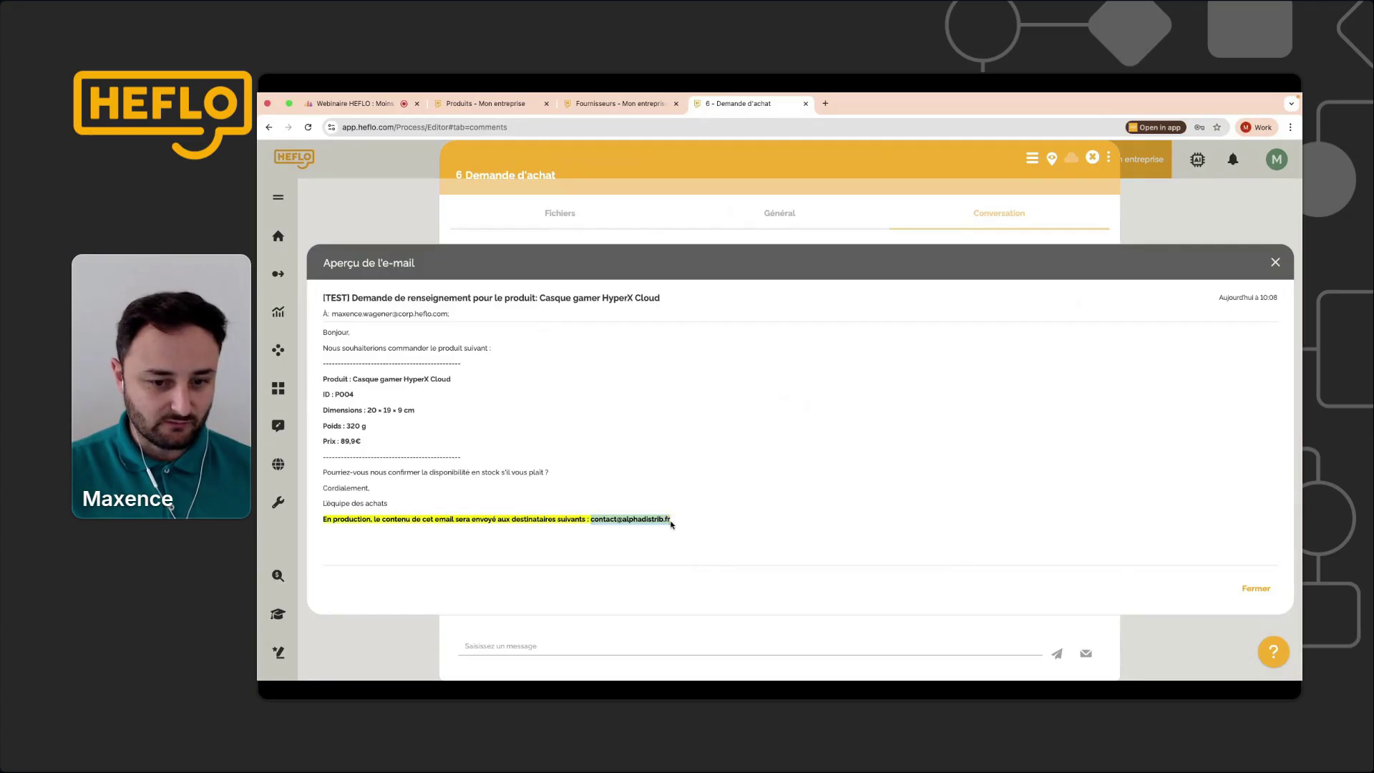
{"action": "left_click", "coordinate": [677, 528]}
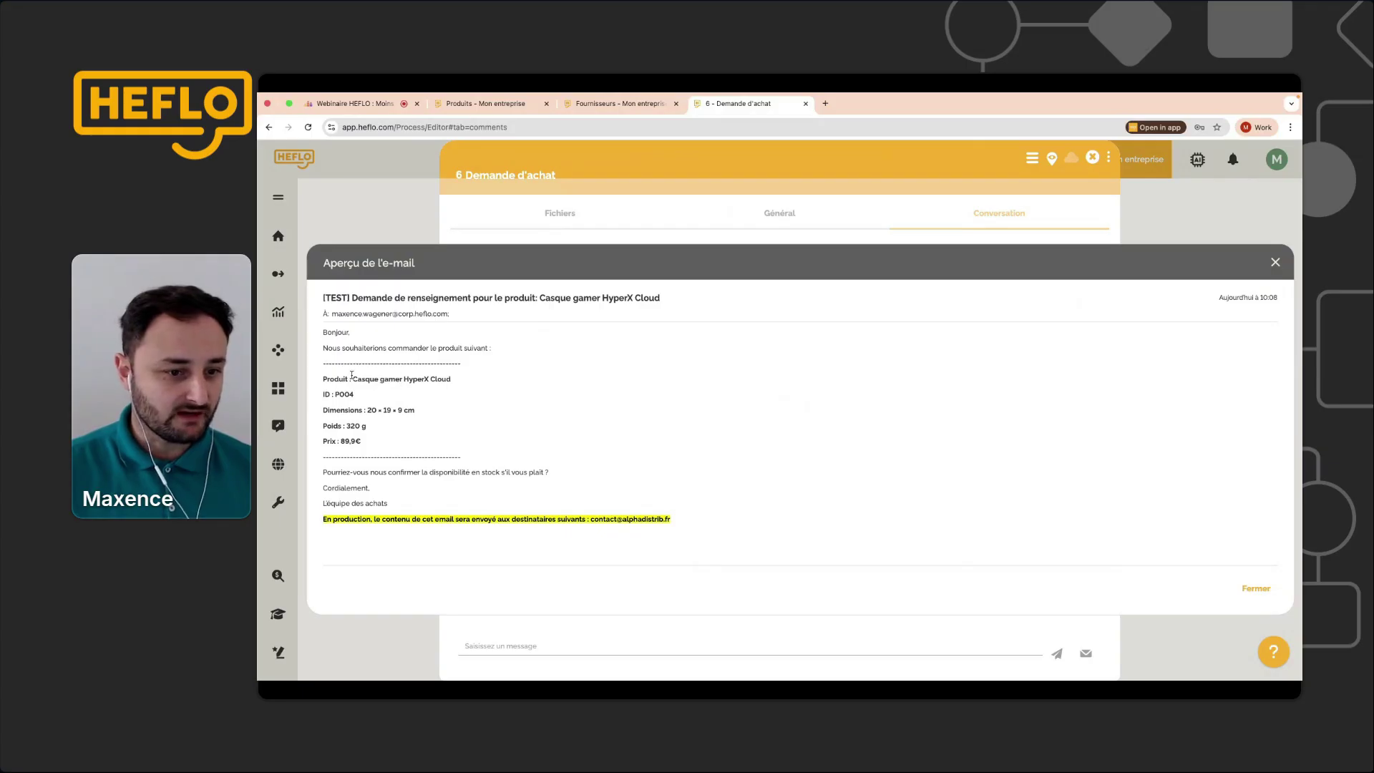
{"action": "left_click_drag", "start_coordinate": [323, 379], "coordinate": [371, 442]}
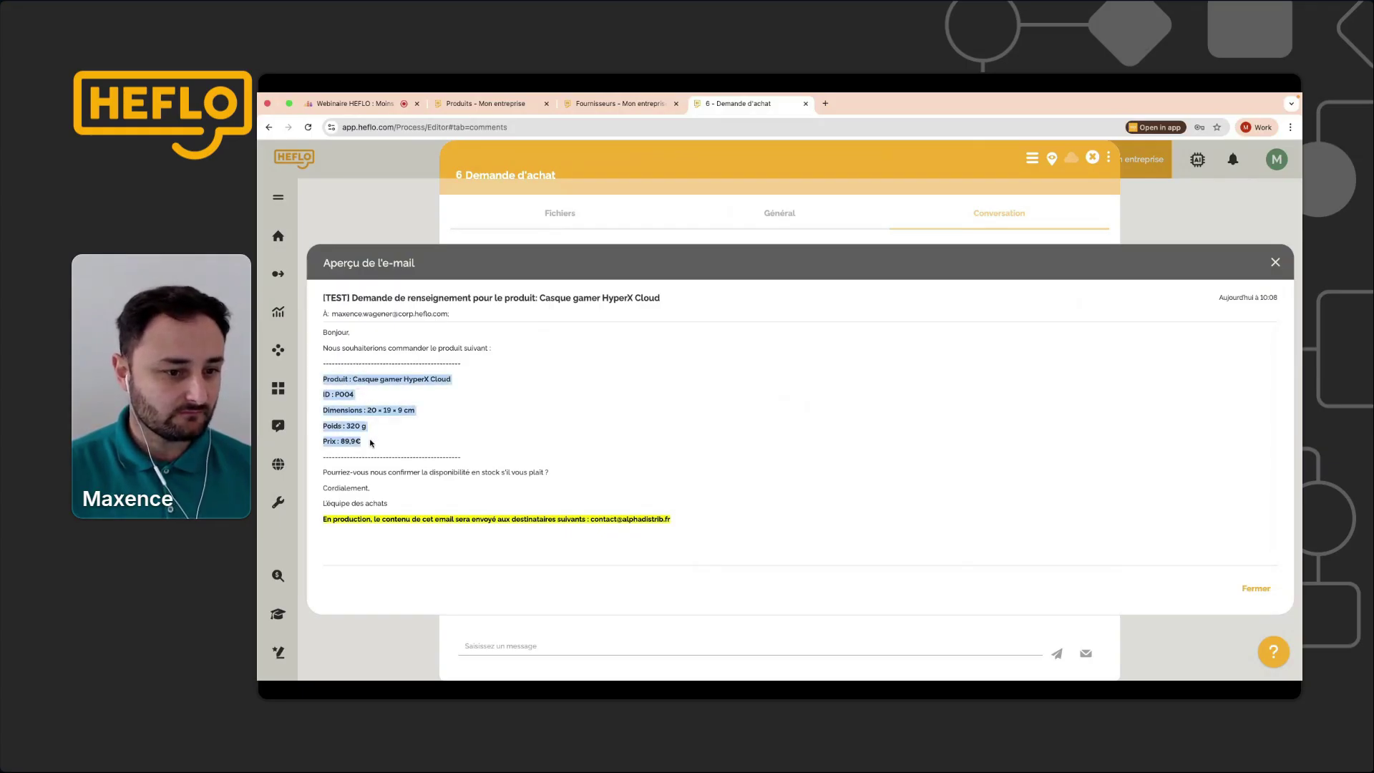
{"action": "left_click", "coordinate": [371, 442]}
{"action": "left_click", "coordinate": [1274, 265]}
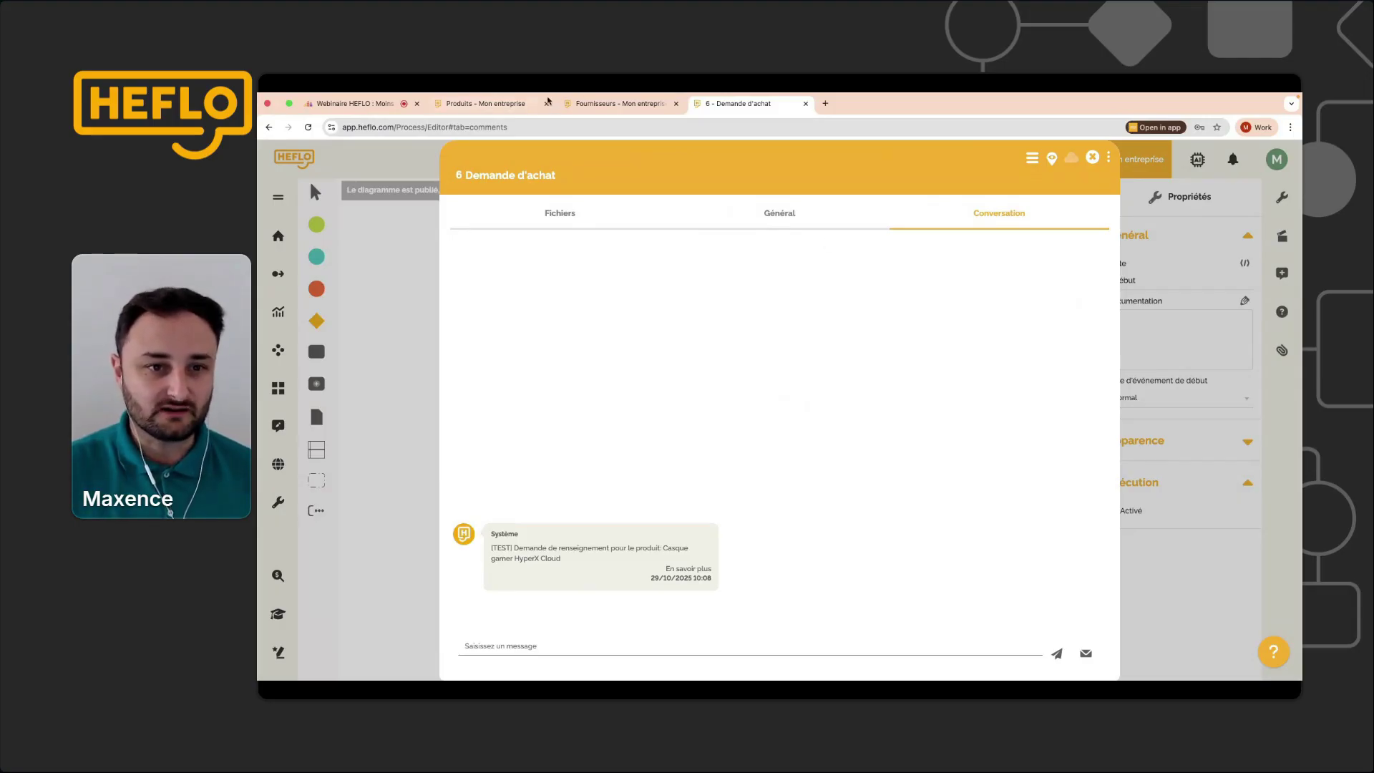
Compare the Fournisseur column of the Produits records with the supplier entries in the Fournisseurs records.
{"action": "left_click", "coordinate": [519, 106]}
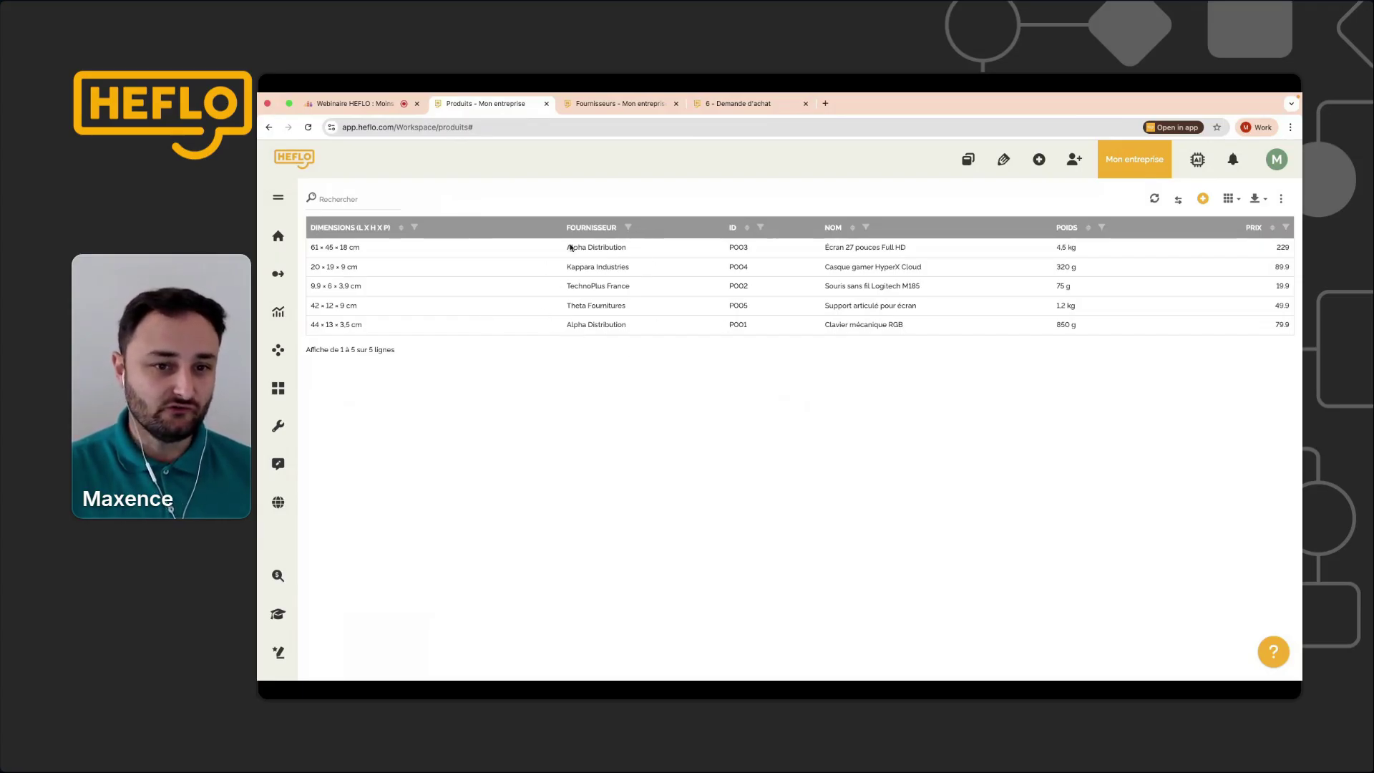
{"action": "left_click", "coordinate": [625, 102]}
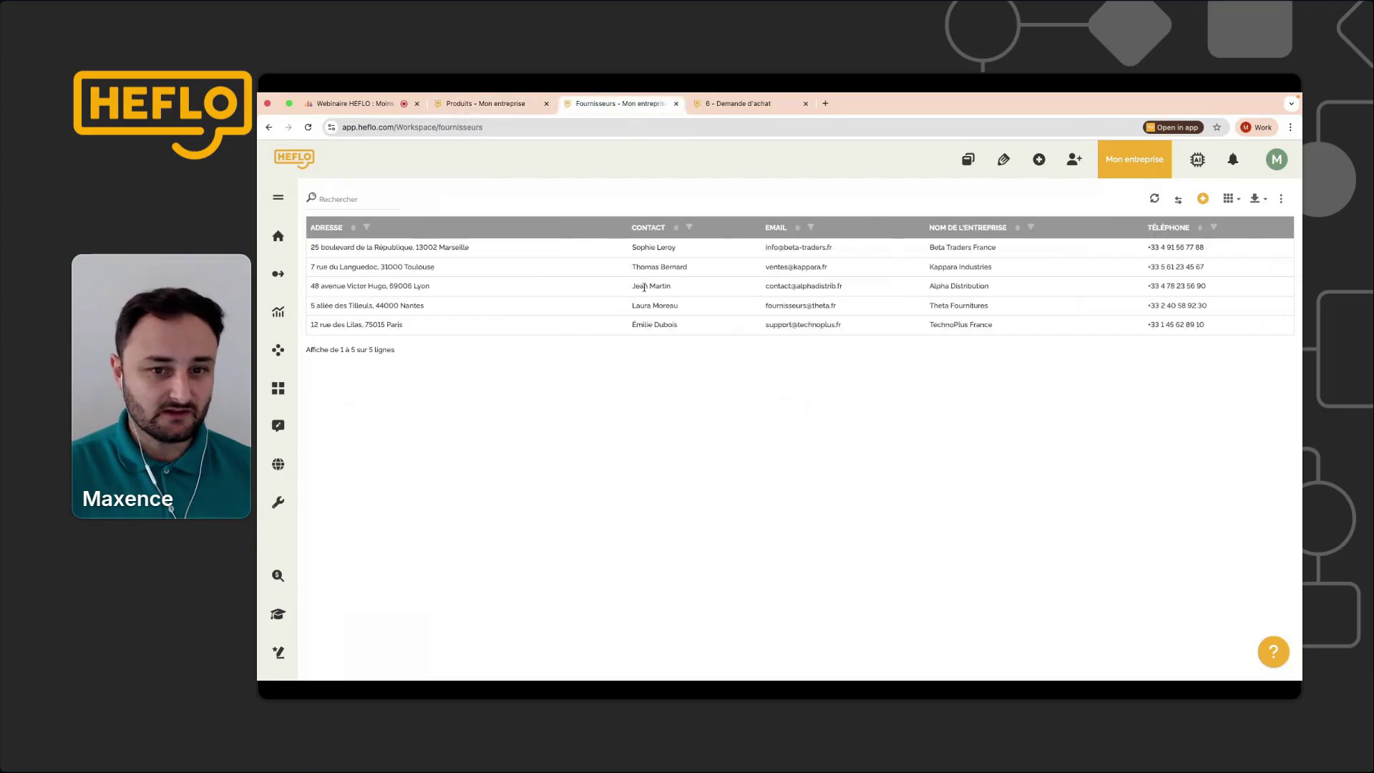
{"action": "left_click", "coordinate": [500, 103]}
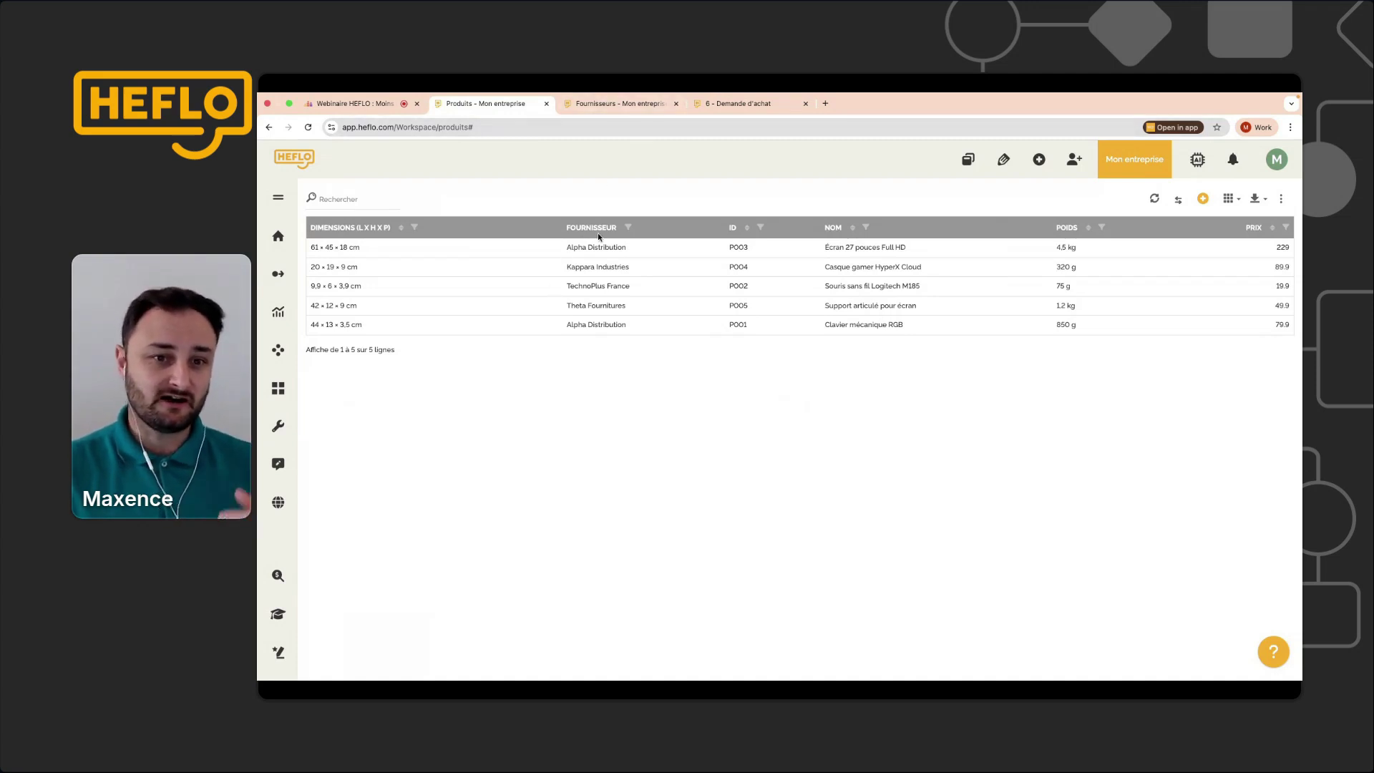
{"action": "left_click", "coordinate": [650, 104]}
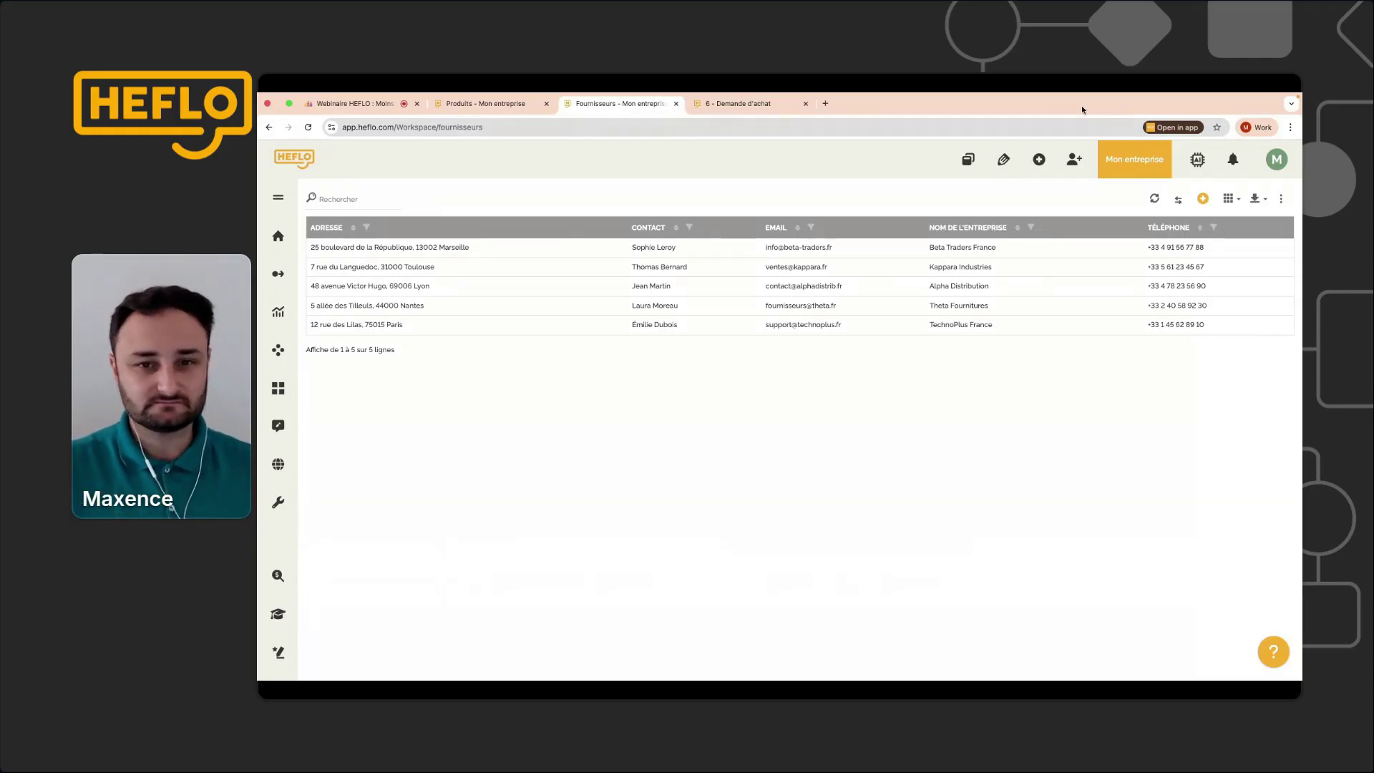
Open the data input form of the Remplir la demande d'achat task and the change event configuration of its Produit field.
{"action": "left_click", "coordinate": [765, 105]}
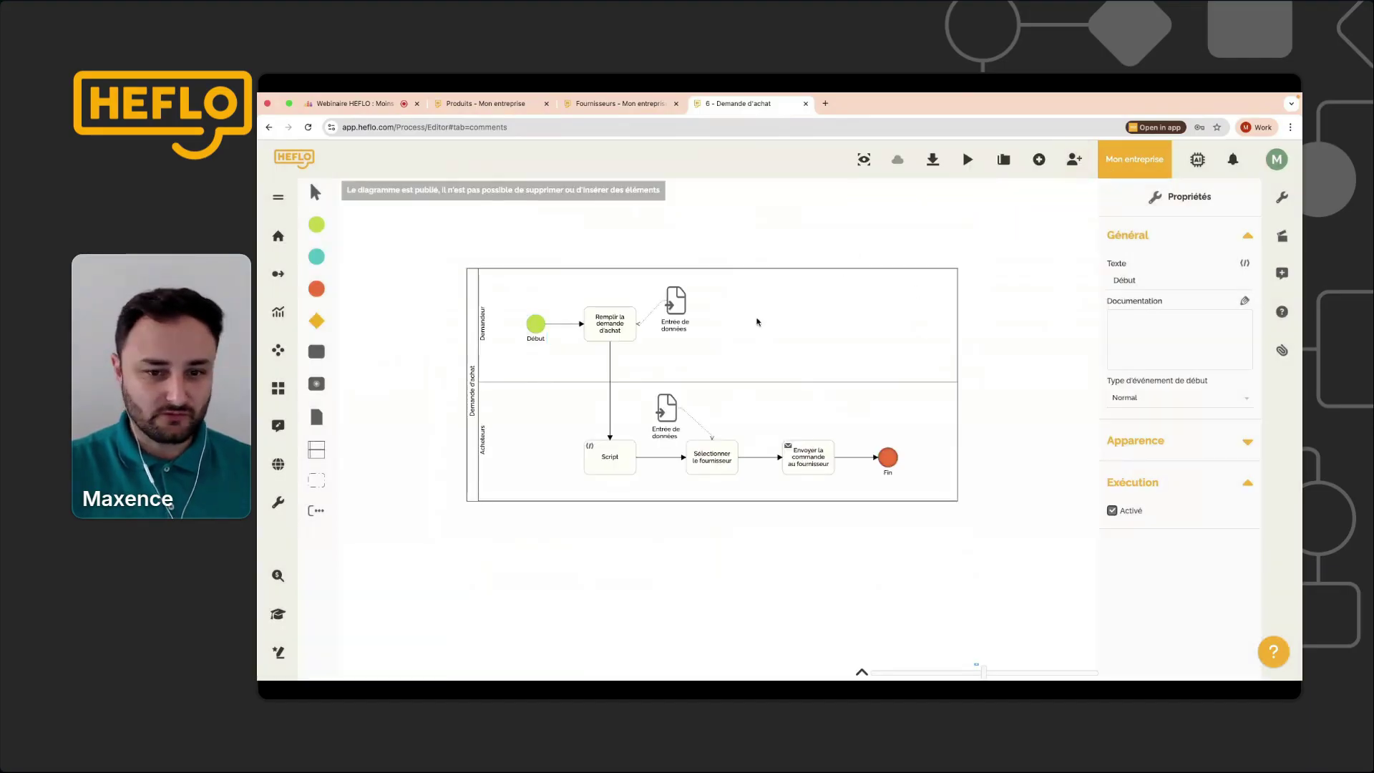
{"action": "left_click", "coordinate": [672, 306]}
{"action": "double_click", "coordinate": [672, 306]}
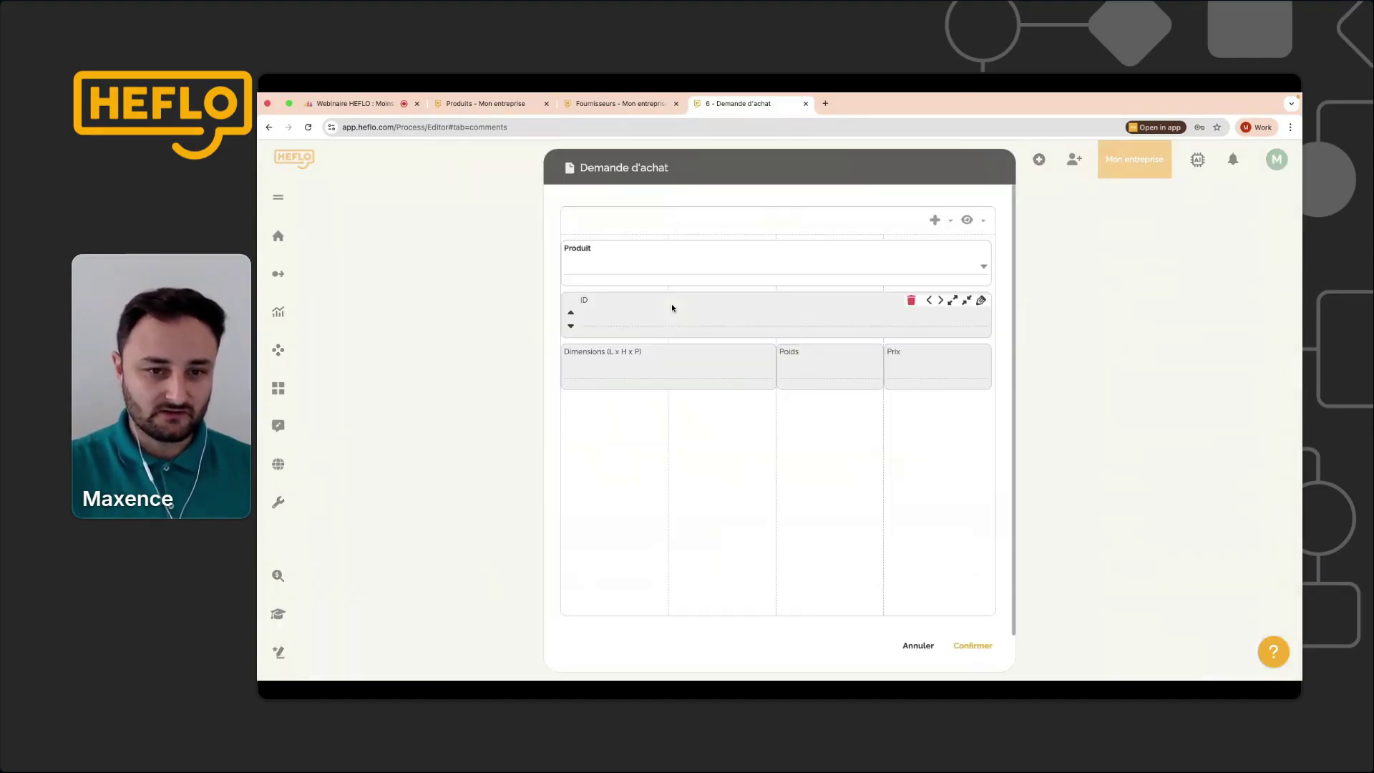
{"action": "left_click", "coordinate": [698, 266]}
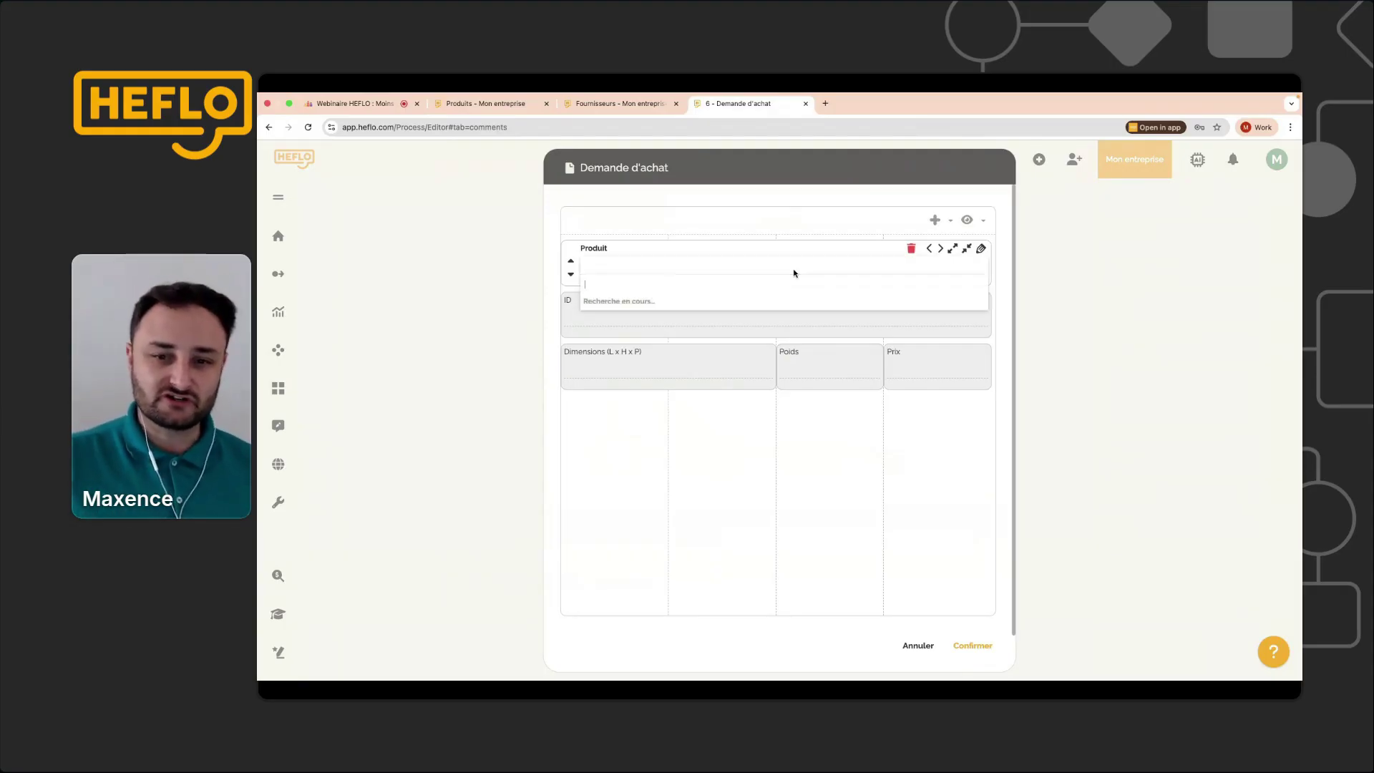
{"action": "left_click", "coordinate": [660, 310]}
{"action": "left_click", "coordinate": [717, 460]}
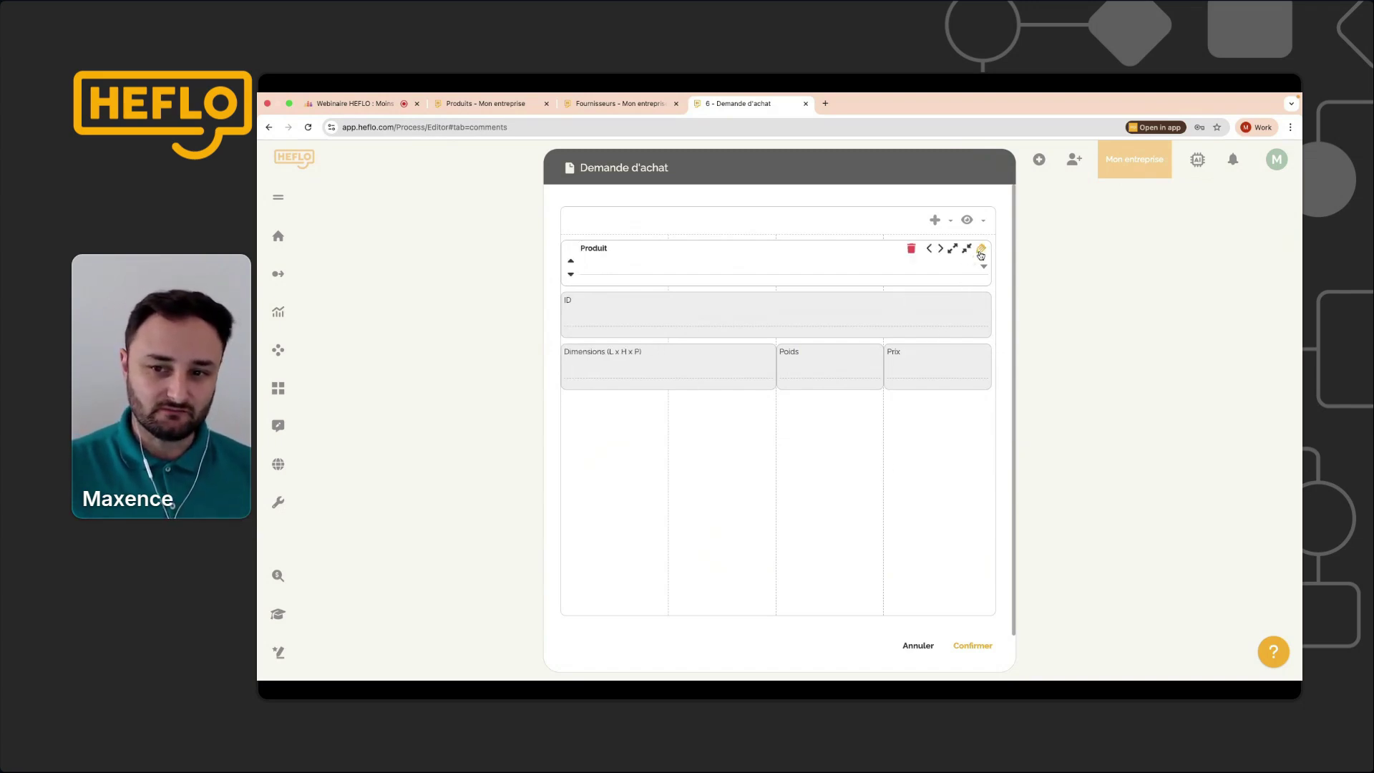
{"action": "left_click", "coordinate": [980, 252]}
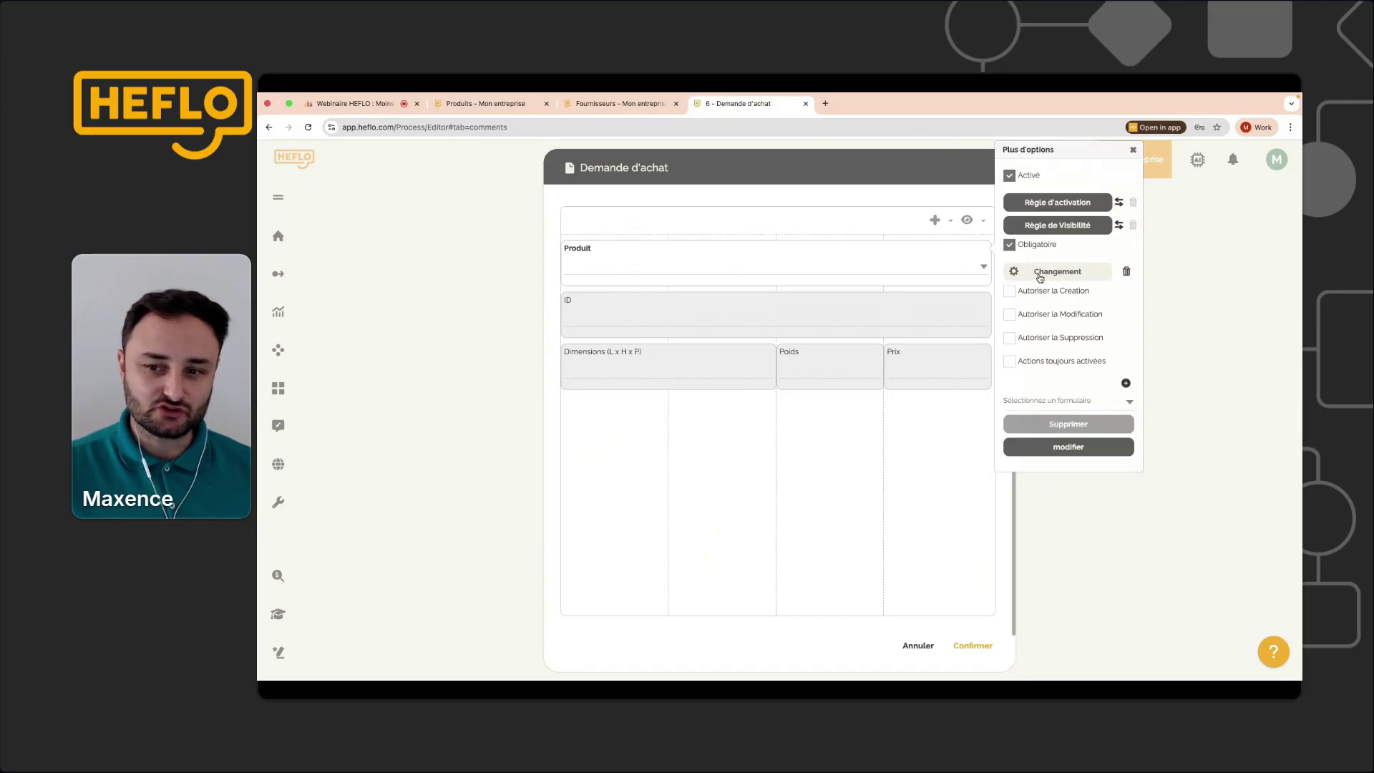
{"action": "left_click", "coordinate": [1039, 274]}
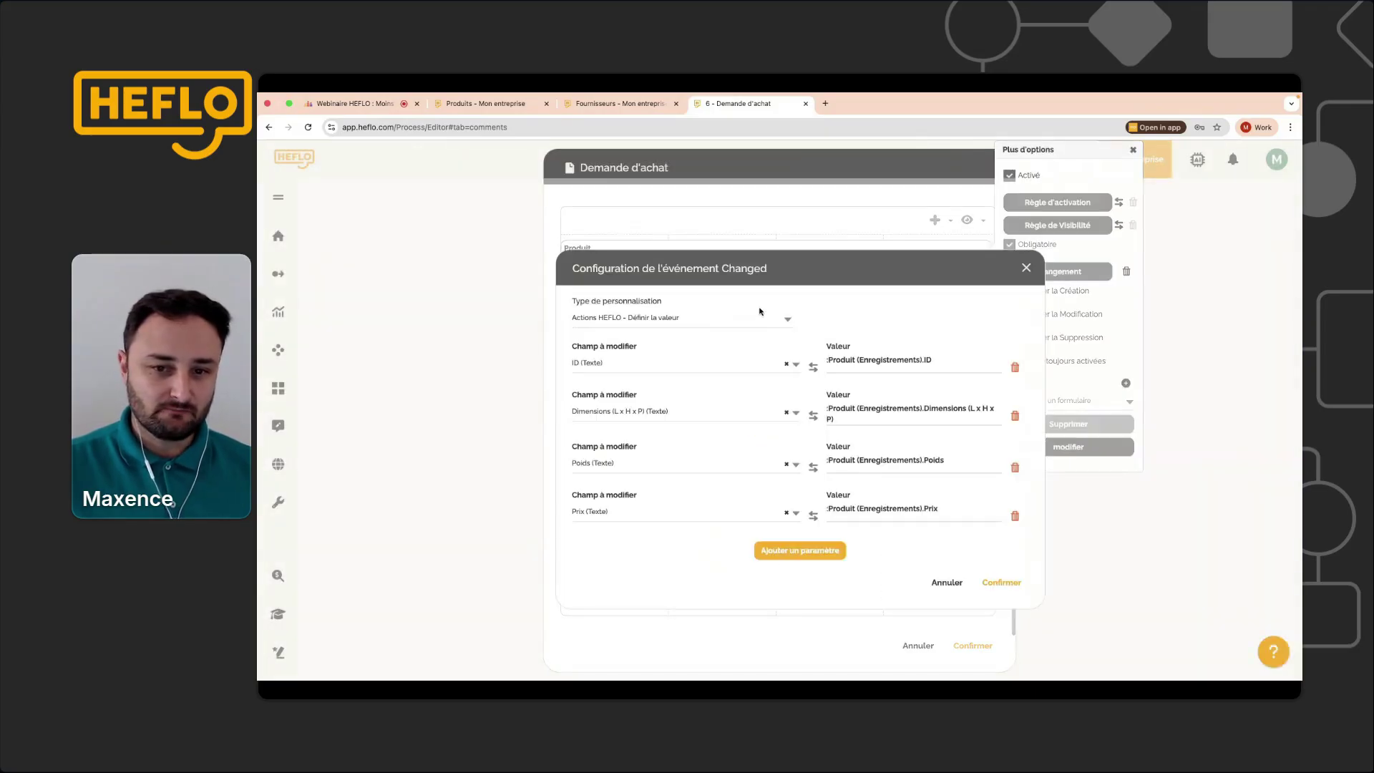
Examine the change event's customization types and compare its field mappings with the columns of the Produits records.
{"action": "left_click", "coordinate": [761, 312]}
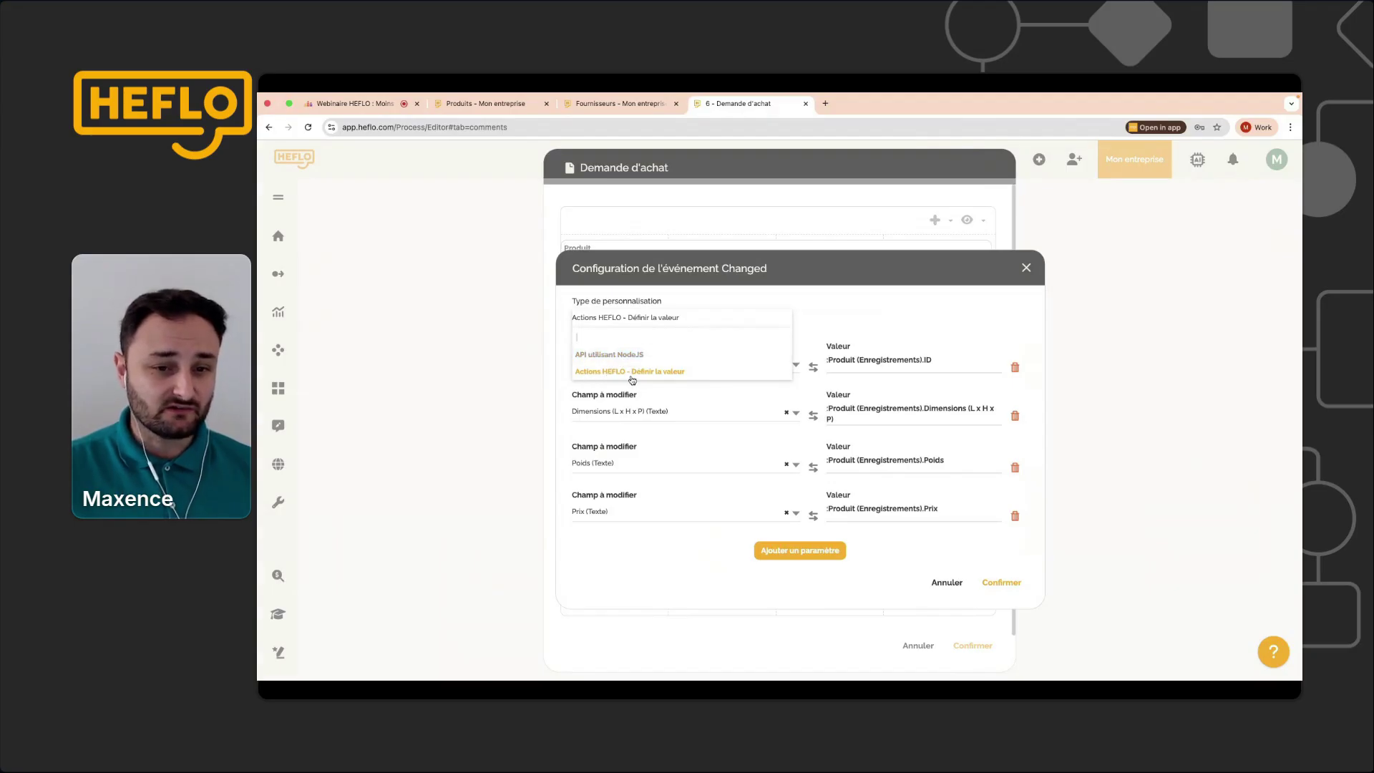
{"action": "left_click", "coordinate": [869, 304]}
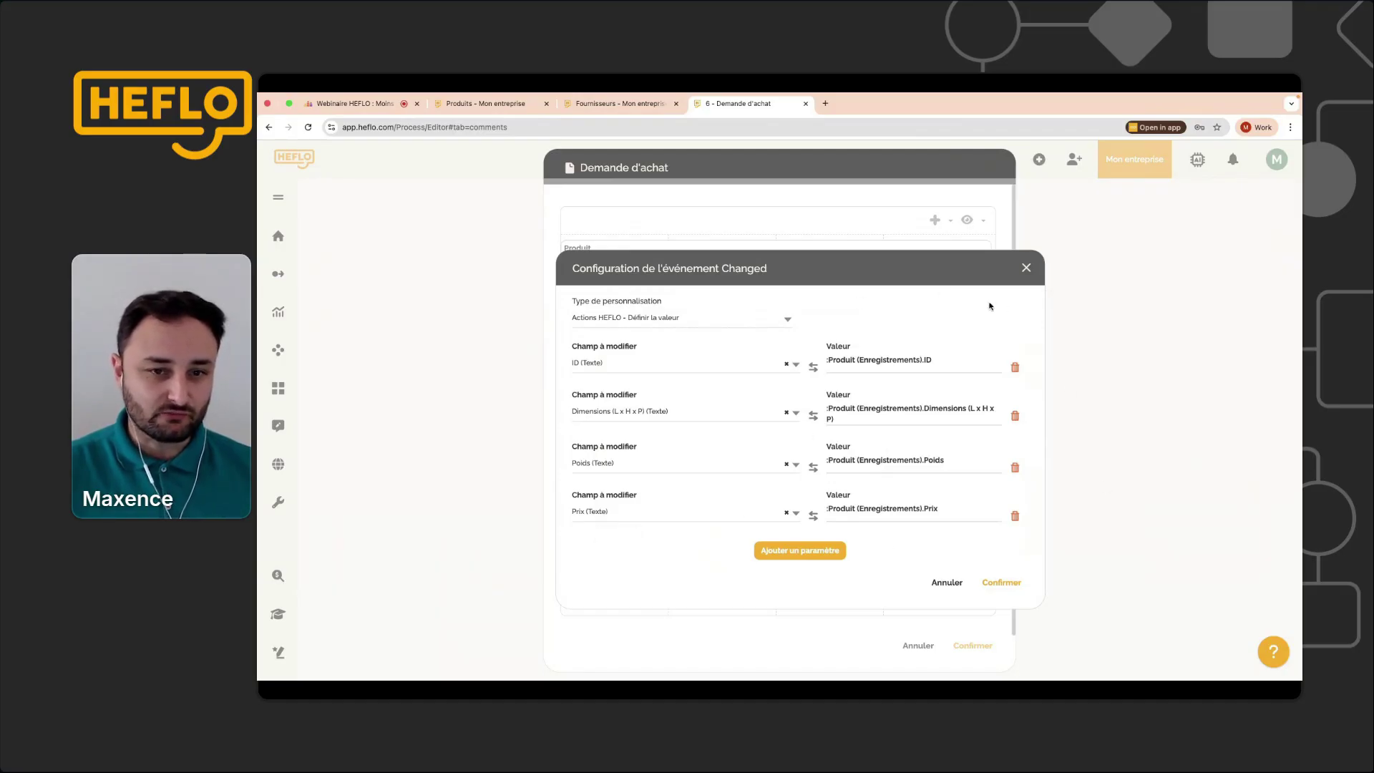
{"action": "left_click", "coordinate": [620, 104]}
{"action": "left_click", "coordinate": [508, 105]}
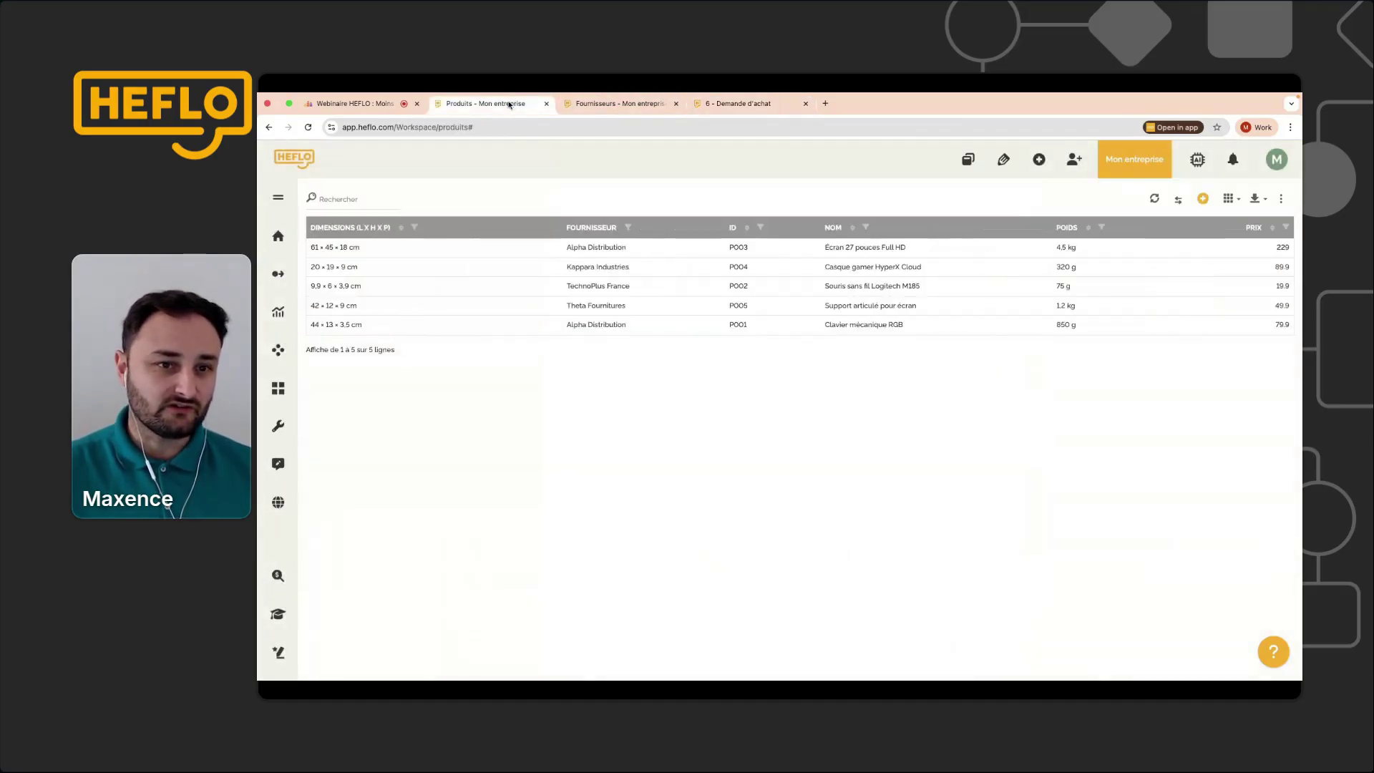
{"action": "left_click", "coordinate": [711, 105]}
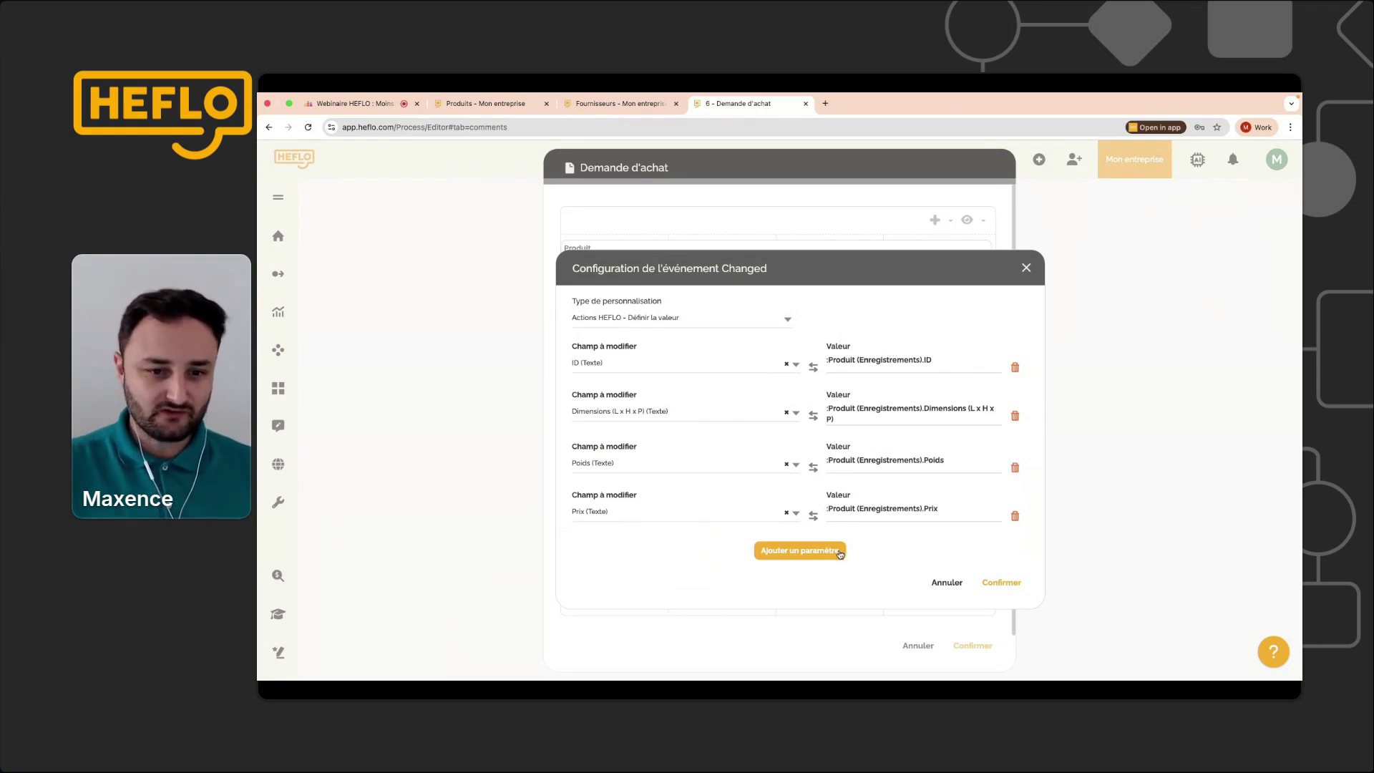
Add a parameter to the Produit field's change event with Contact (Texte) as the field to modify.
{"action": "left_click", "coordinate": [792, 556]}
{"action": "left_click", "coordinate": [598, 535]}
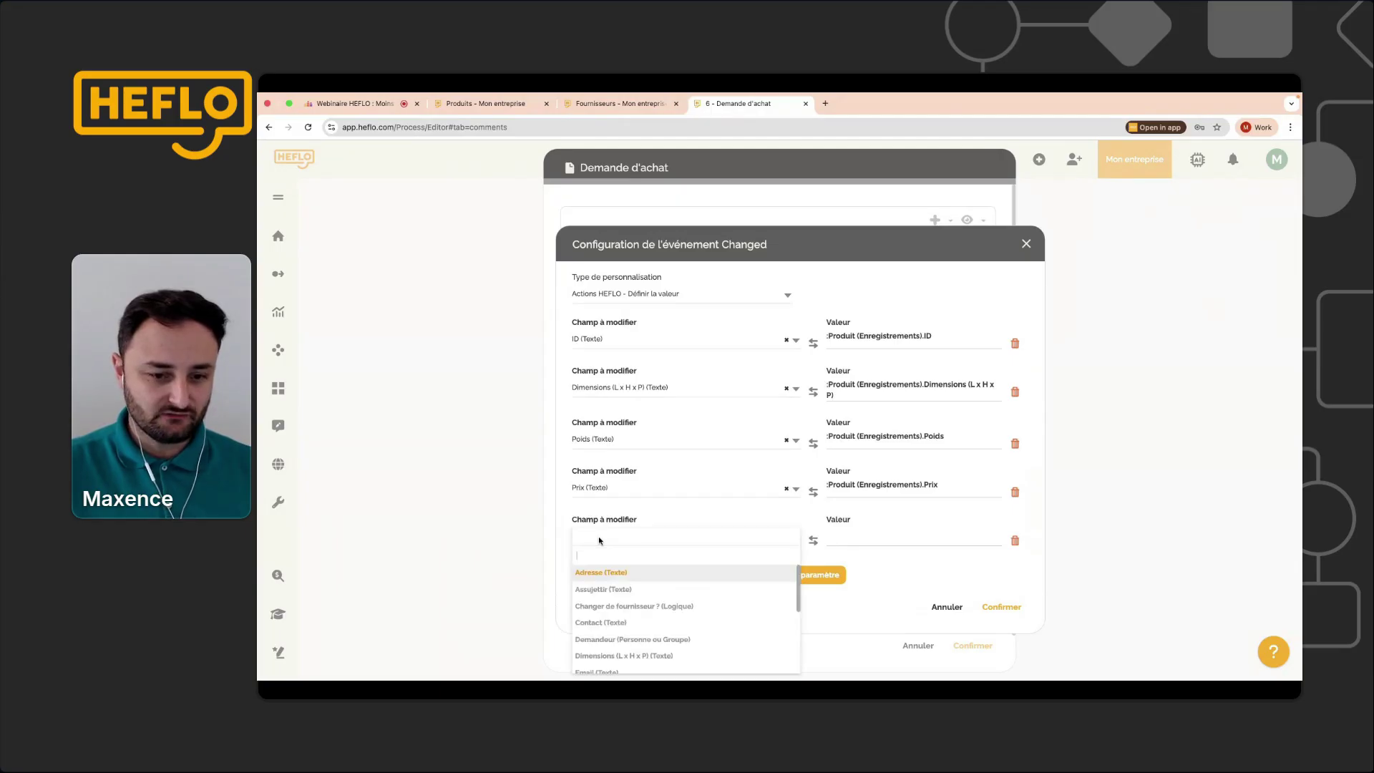
{"action": "left_click", "coordinate": [614, 627]}
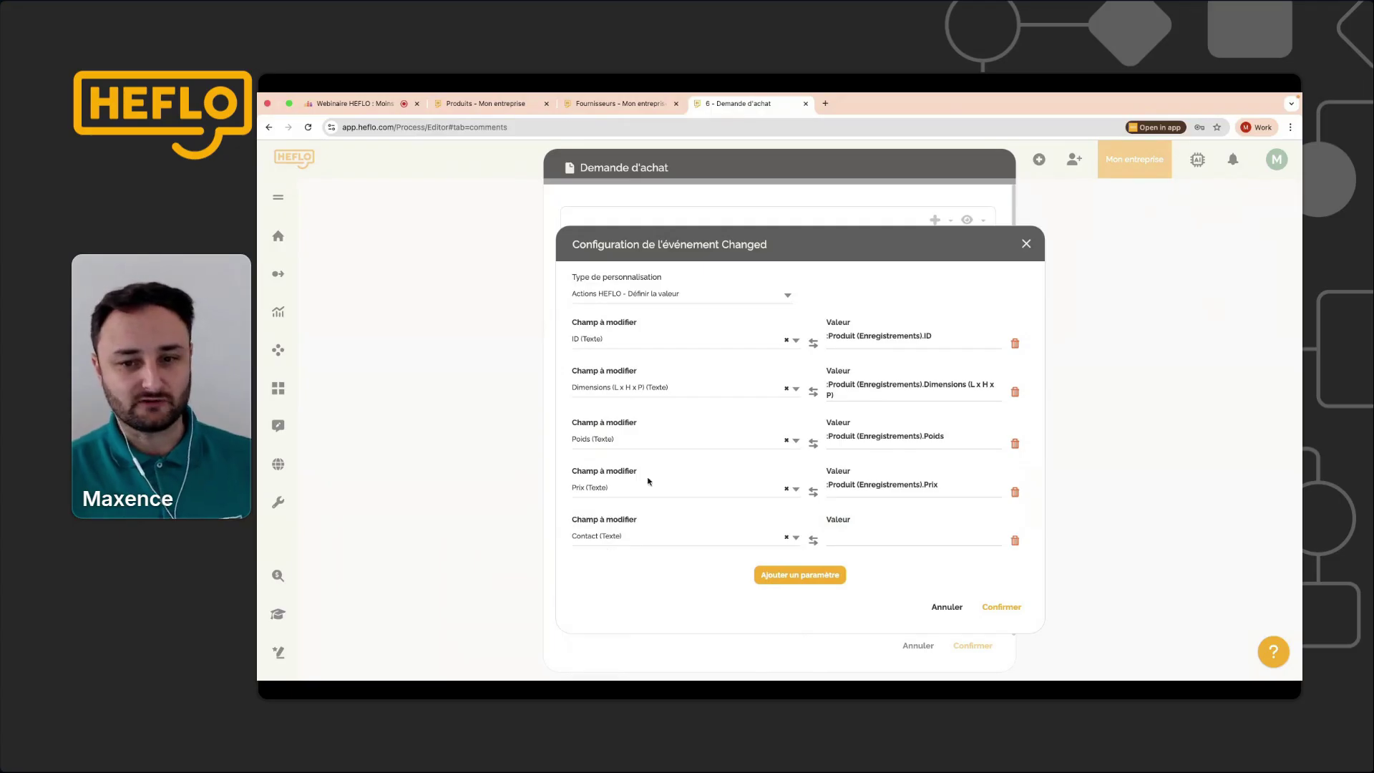
Try mapping the Contact parameter's value to the dynamic content :Produit (Enregistrements).Prix, checking the available columns in the Produits records.
{"action": "left_click", "coordinate": [868, 538]}
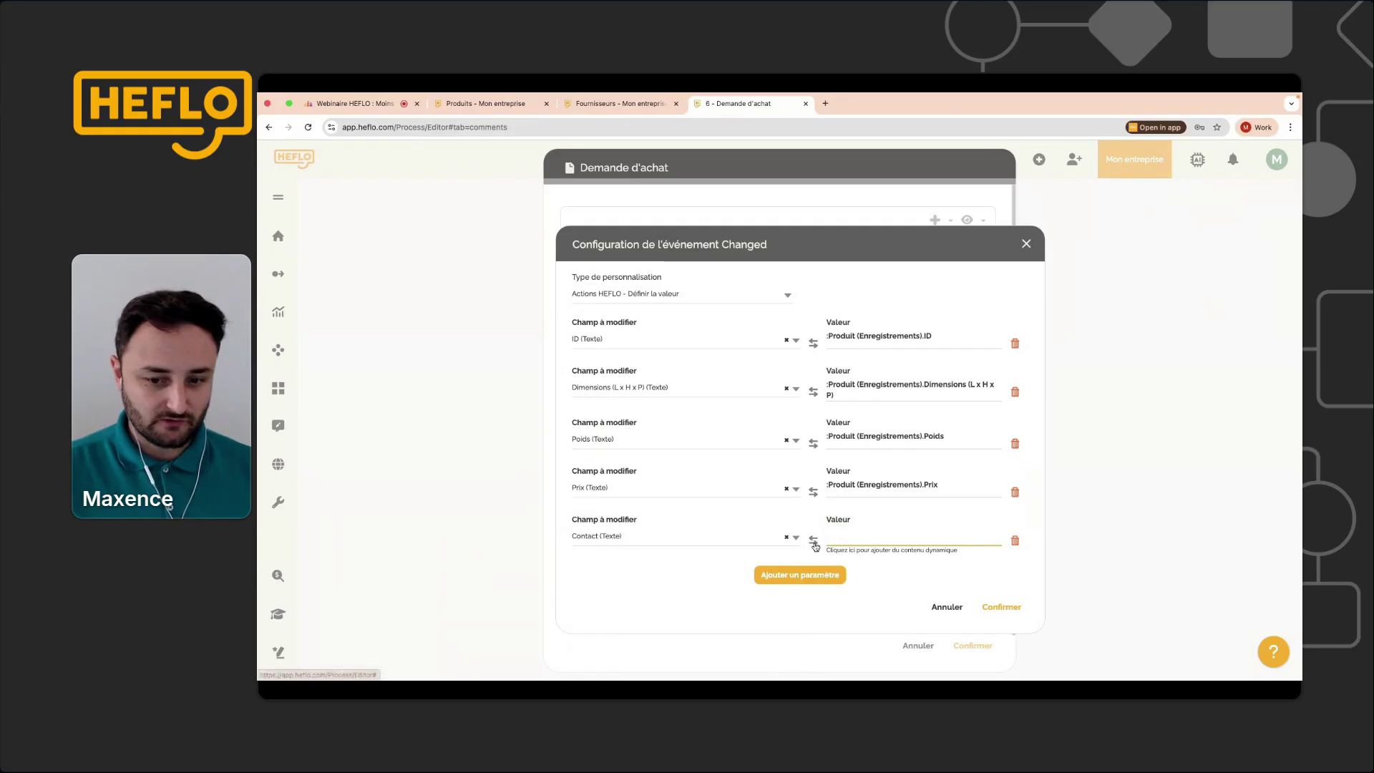
{"action": "left_click", "coordinate": [877, 548]}
{"action": "left_click", "coordinate": [877, 549]}
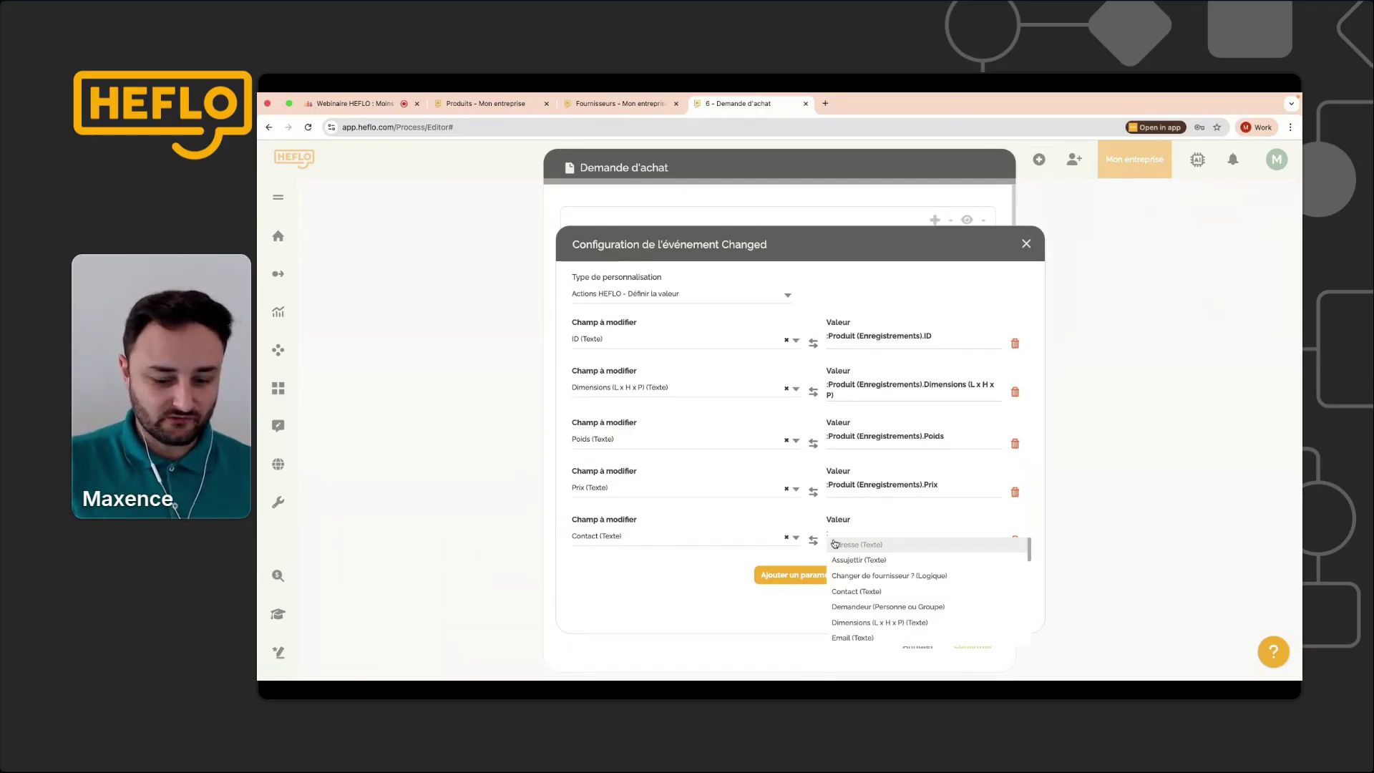
{"action": "type", "text": "produit"}
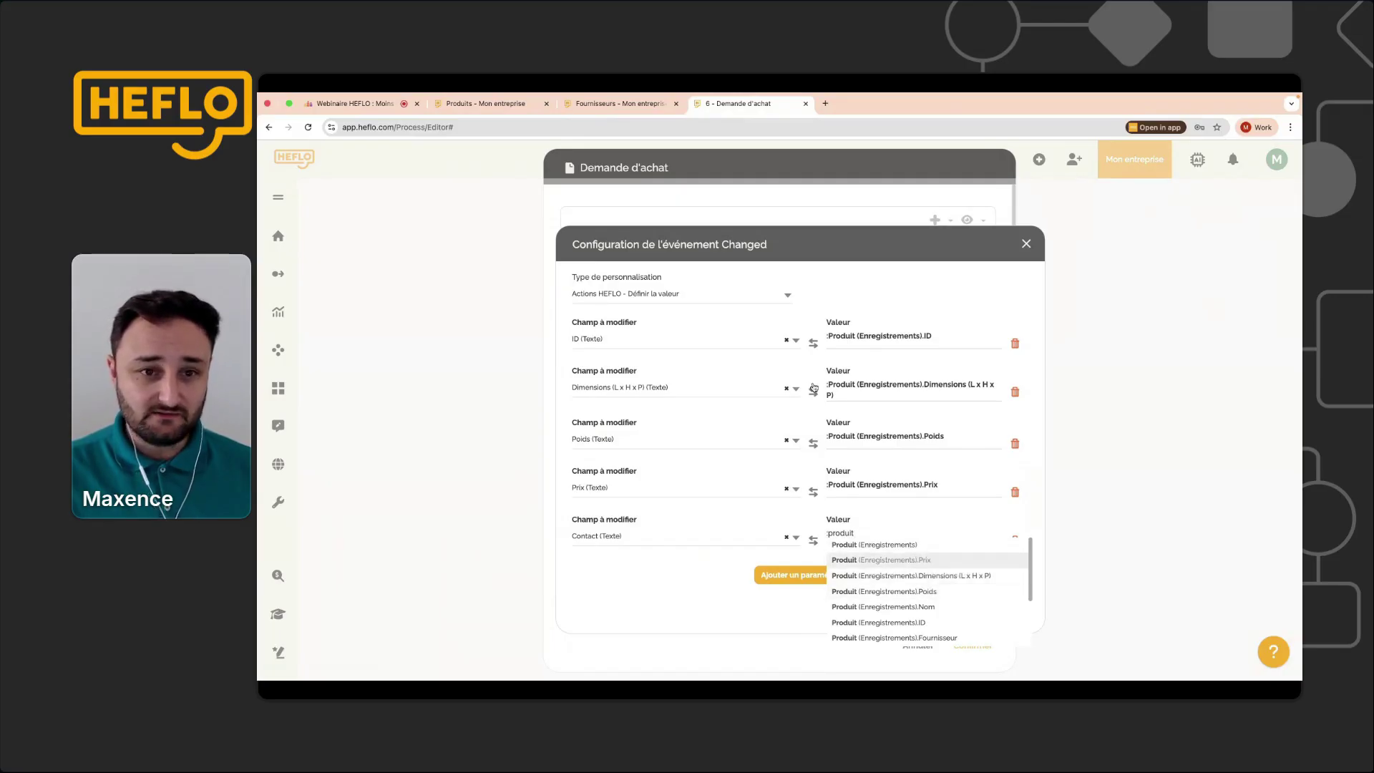
{"action": "left_click", "coordinate": [484, 106]}
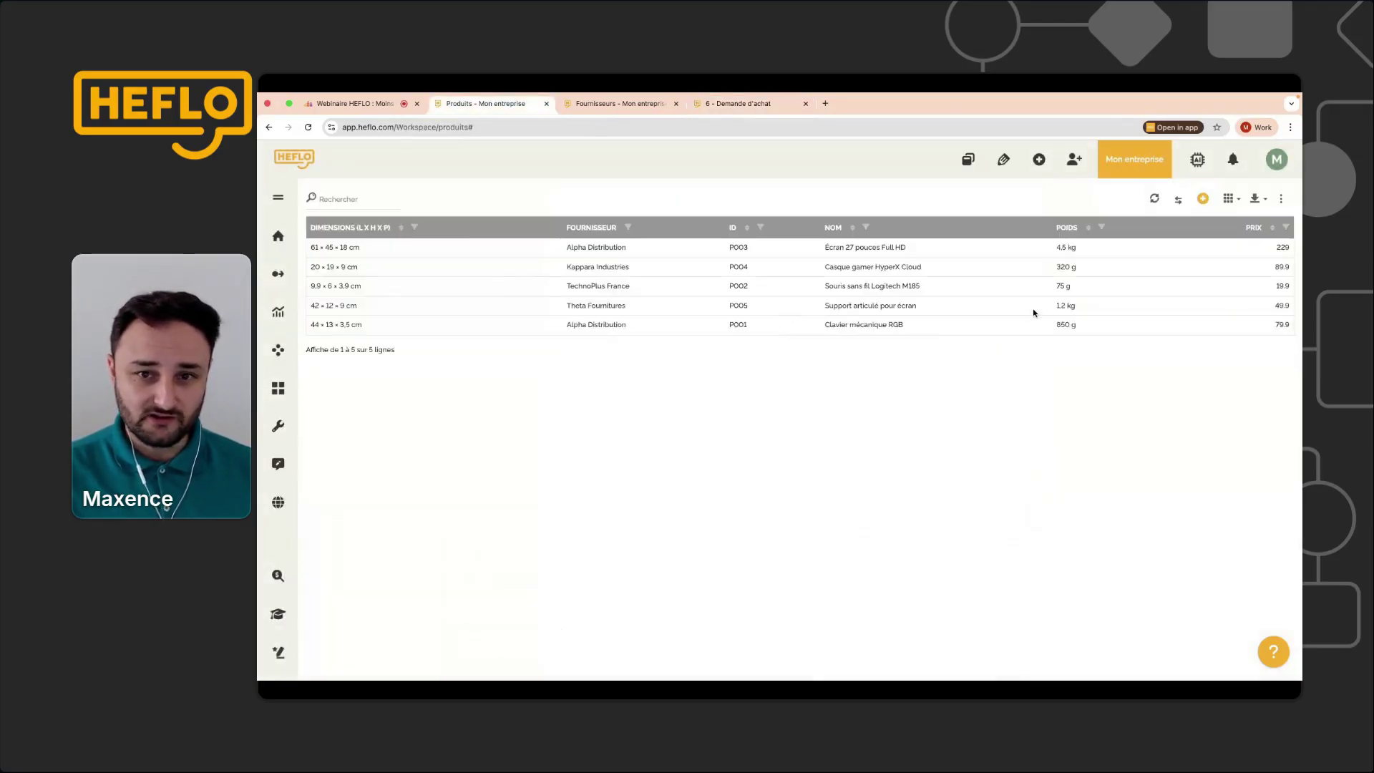
{"action": "left_click", "coordinate": [705, 107]}
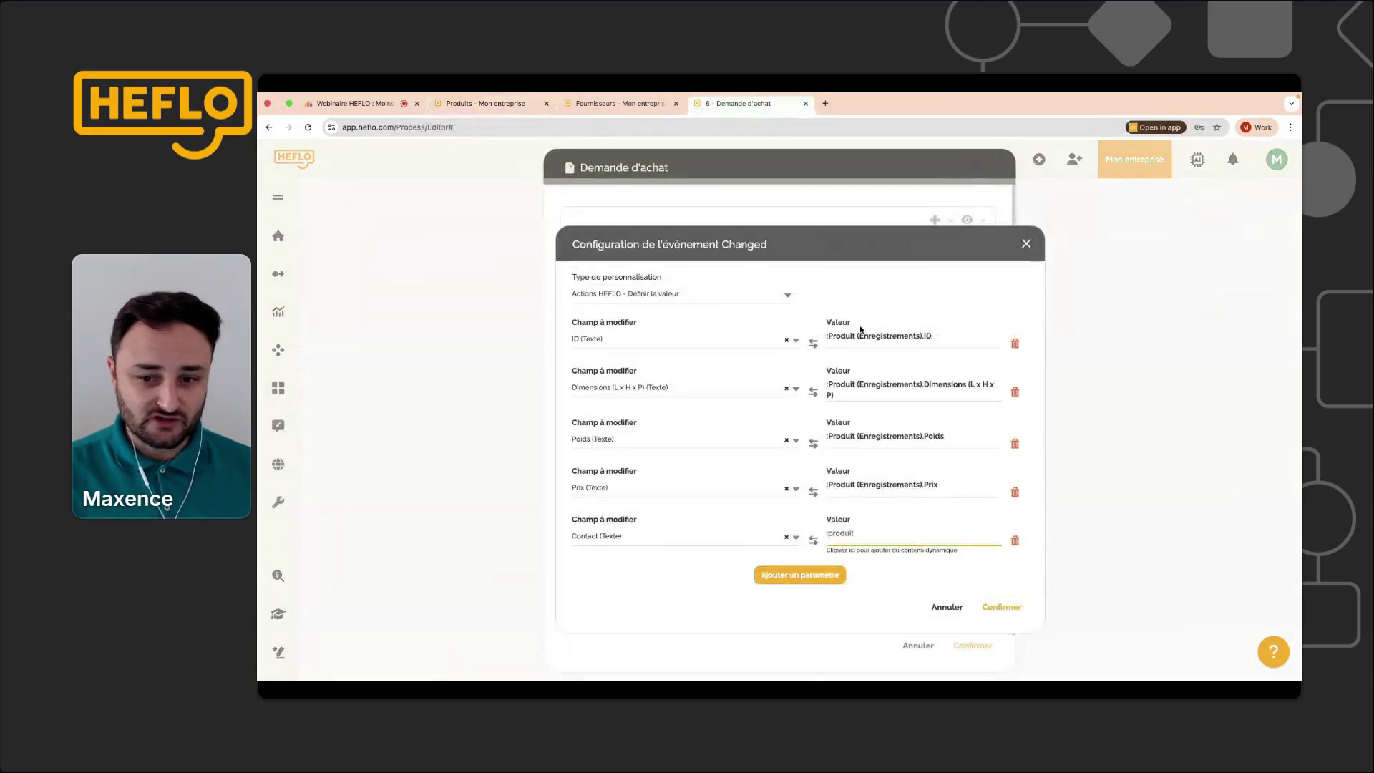
{"action": "left_click", "coordinate": [858, 534]}
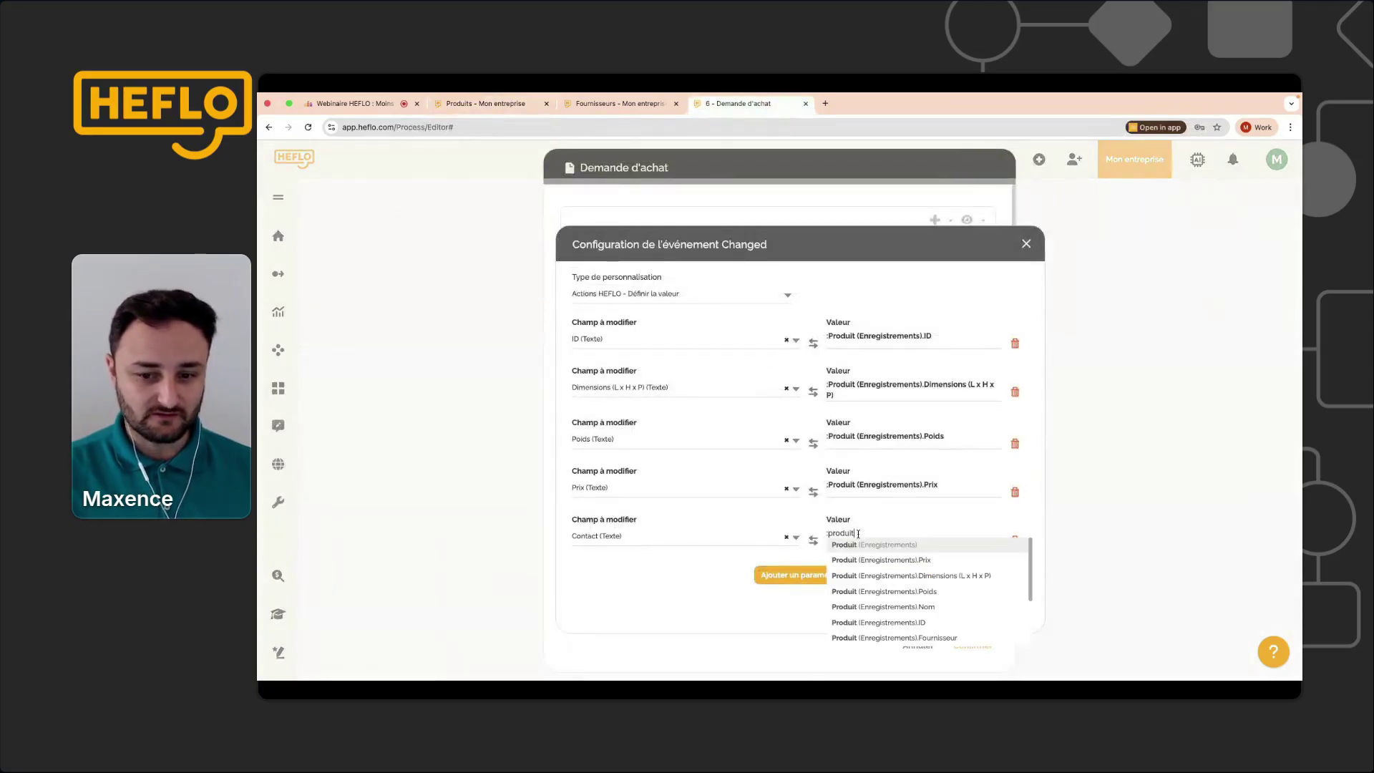
{"action": "left_click", "coordinate": [887, 564]}
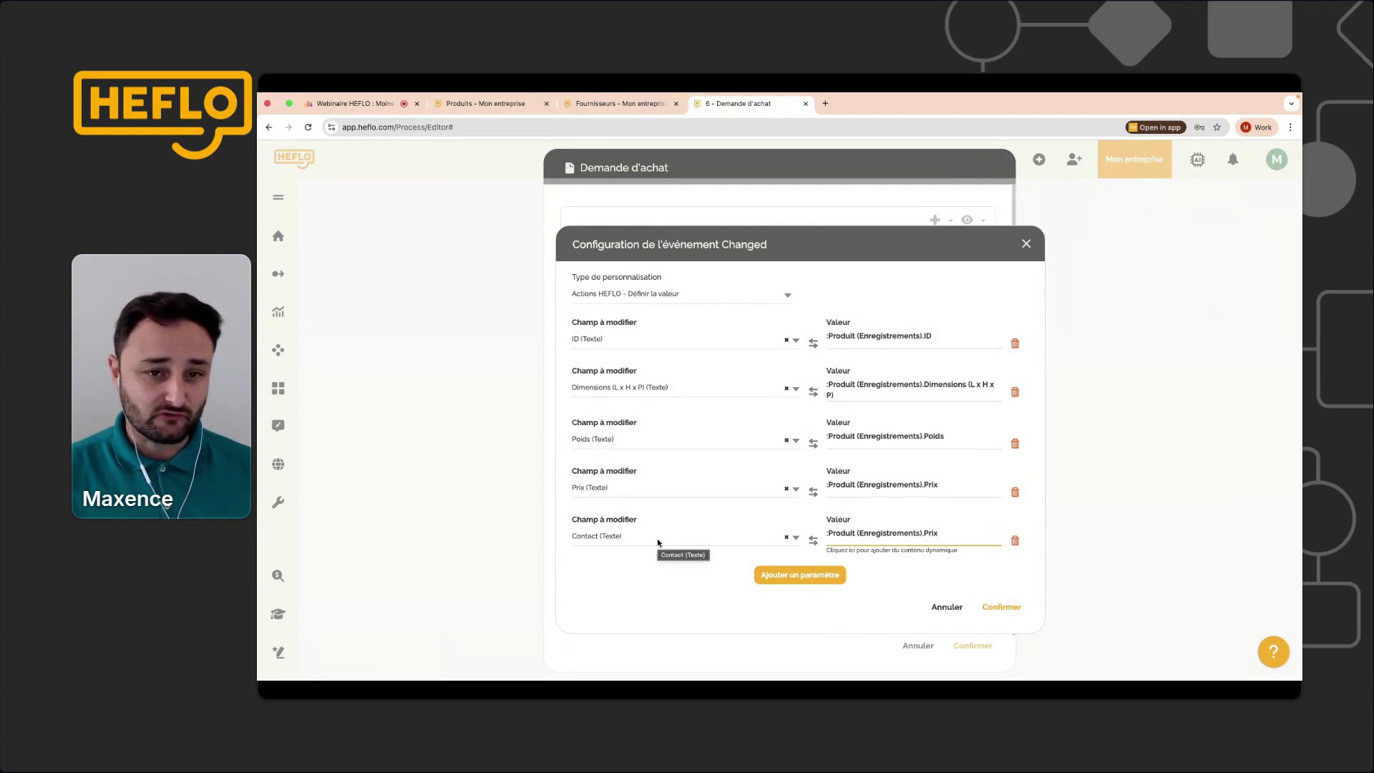
Replace the Contact parameter's value with the dynamic content :Produit (Enregistrements).Fournisseur.Contact.
{"action": "key", "text": "super+a"}
{"action": "key", "text": "BackSpace"}
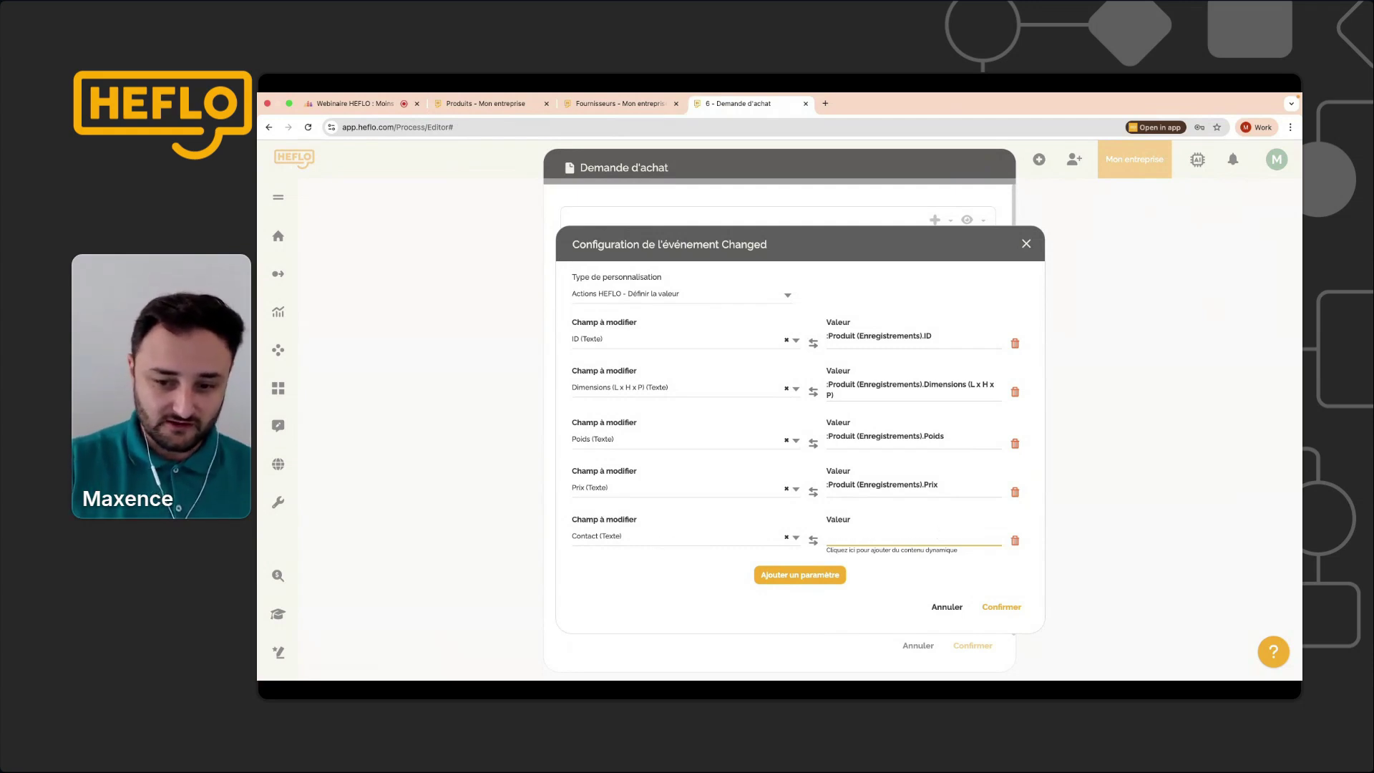
{"action": "left_click", "coordinate": [969, 543]}
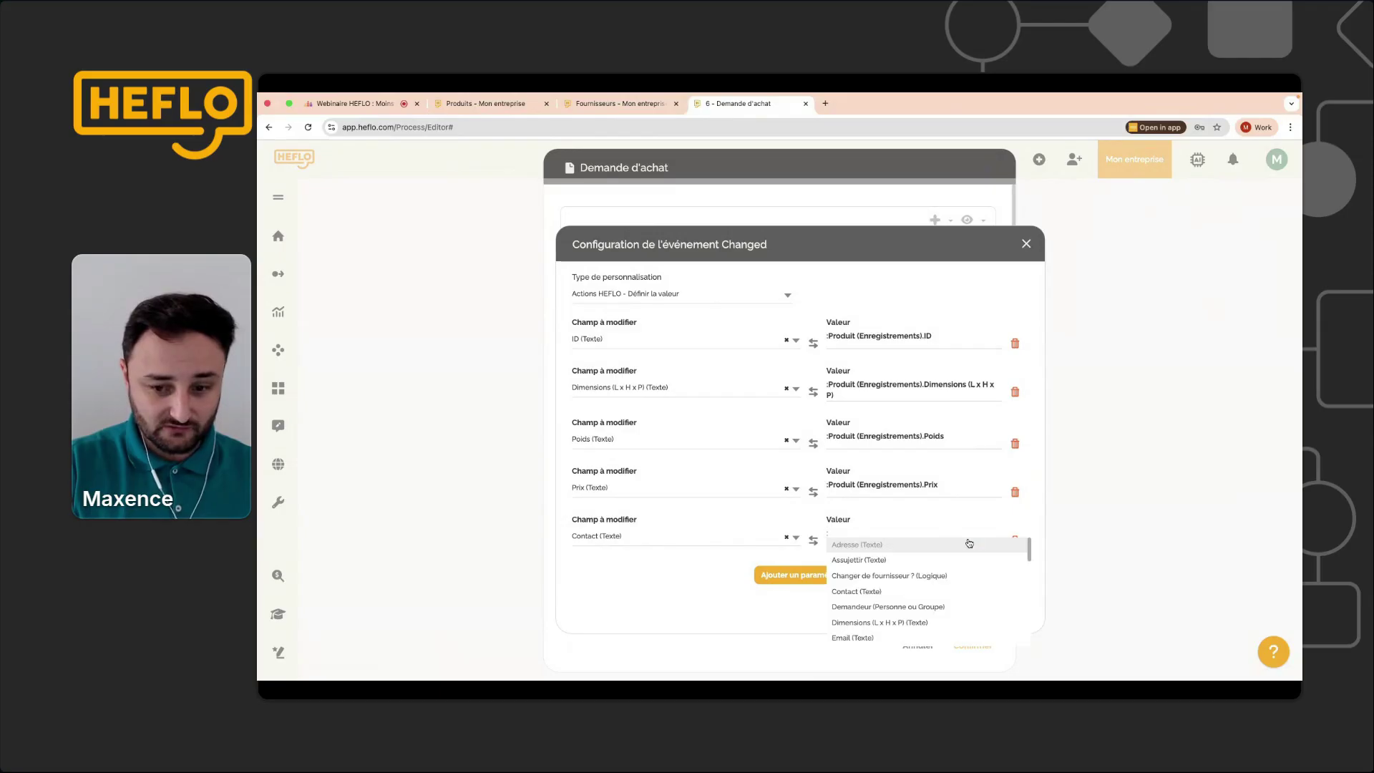
{"action": "type", "text": ":produit"}
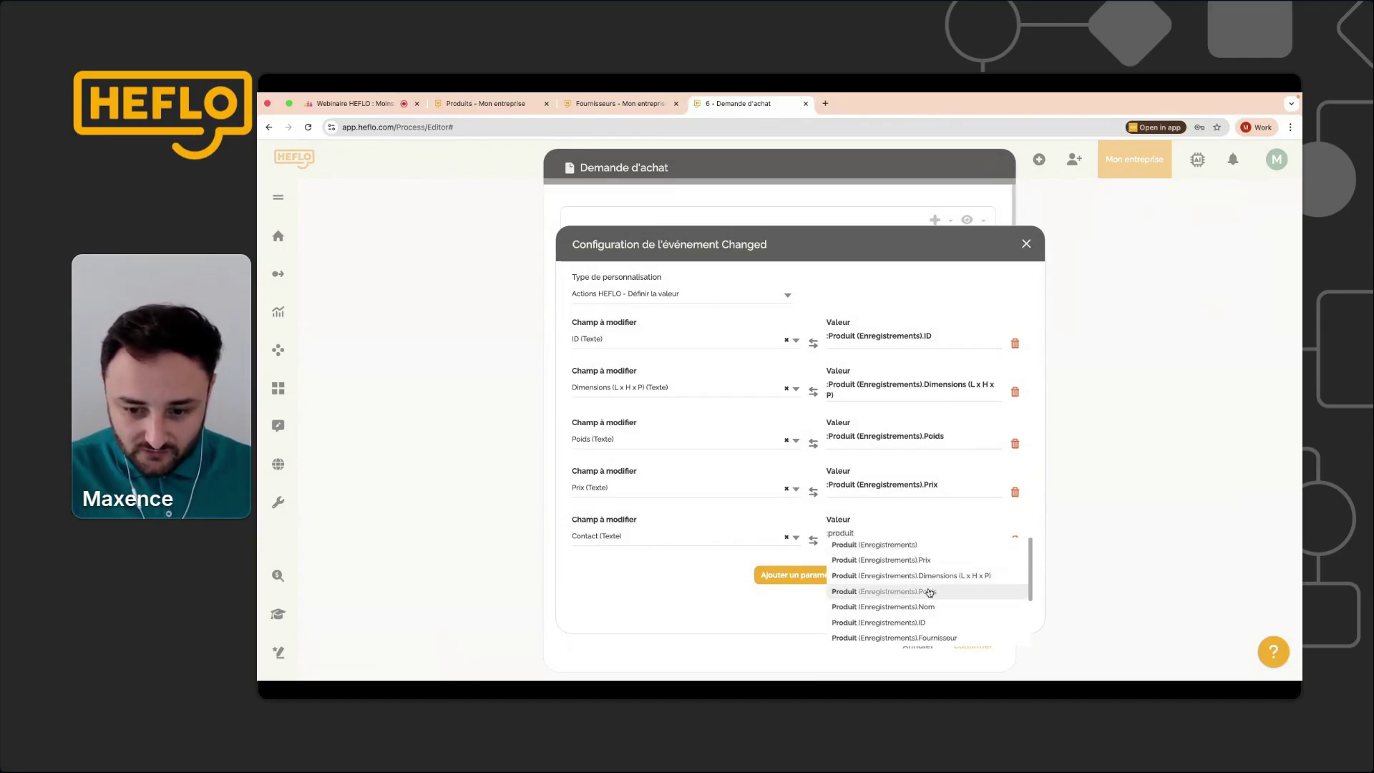
{"action": "scroll", "coordinate": [928, 601], "scroll_direction": "down", "scroll_amount": 1}
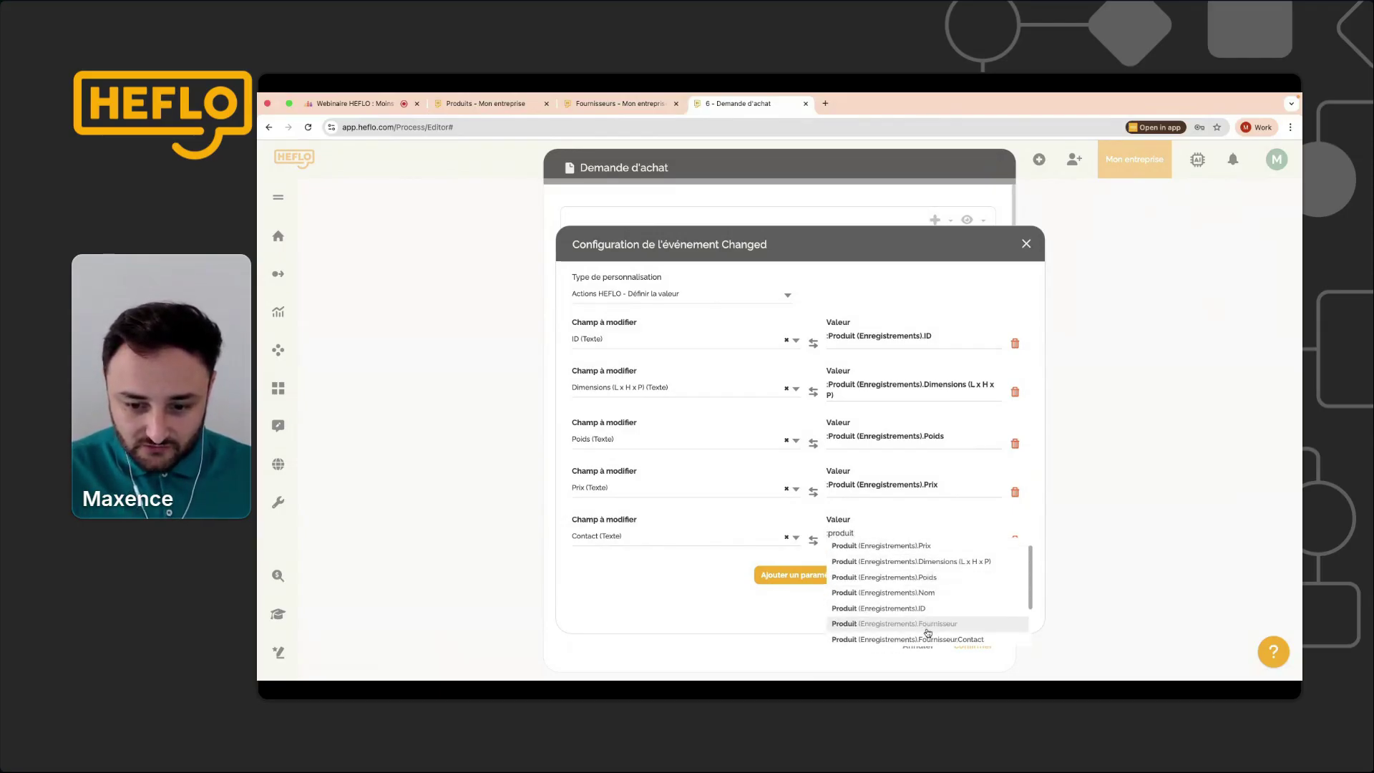
{"action": "scroll", "coordinate": [929, 631], "scroll_direction": "down", "scroll_amount": 1}
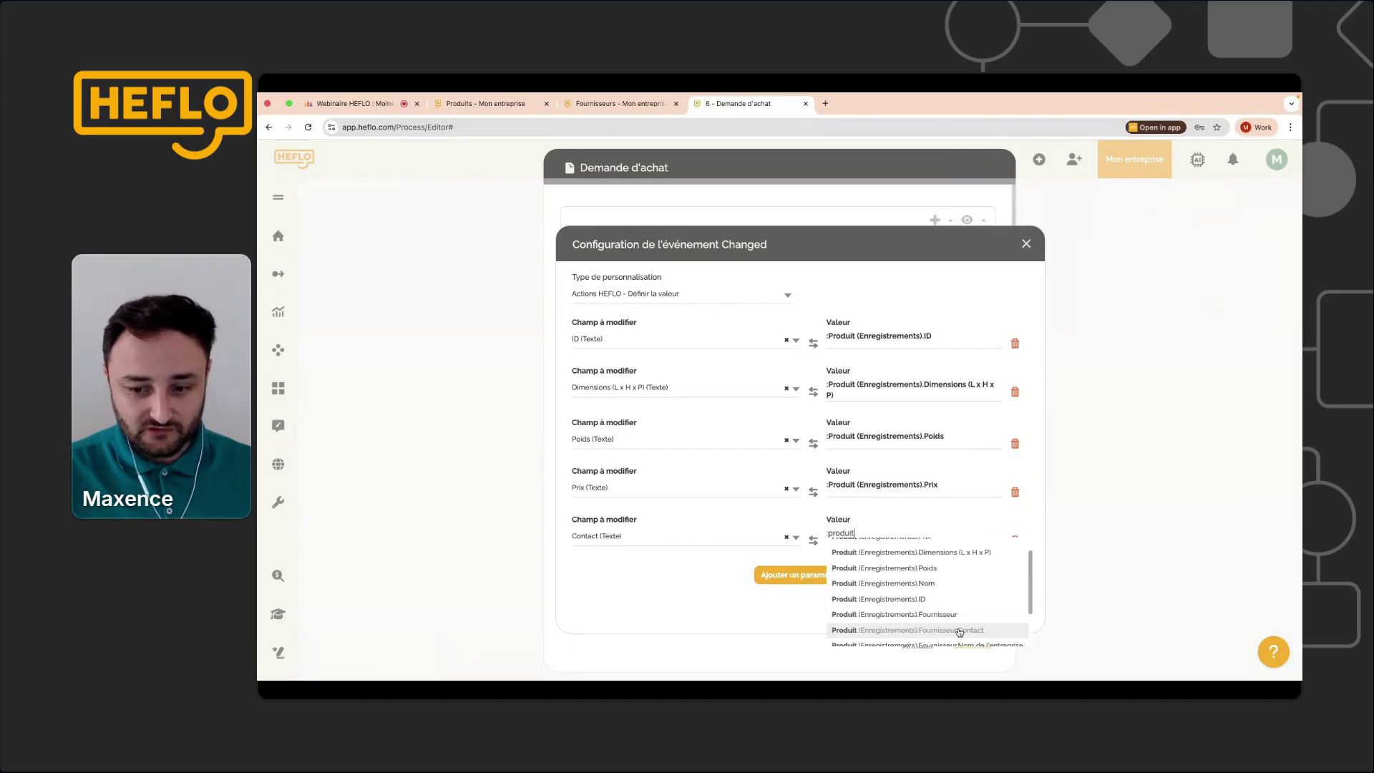
{"action": "left_click", "coordinate": [960, 630]}
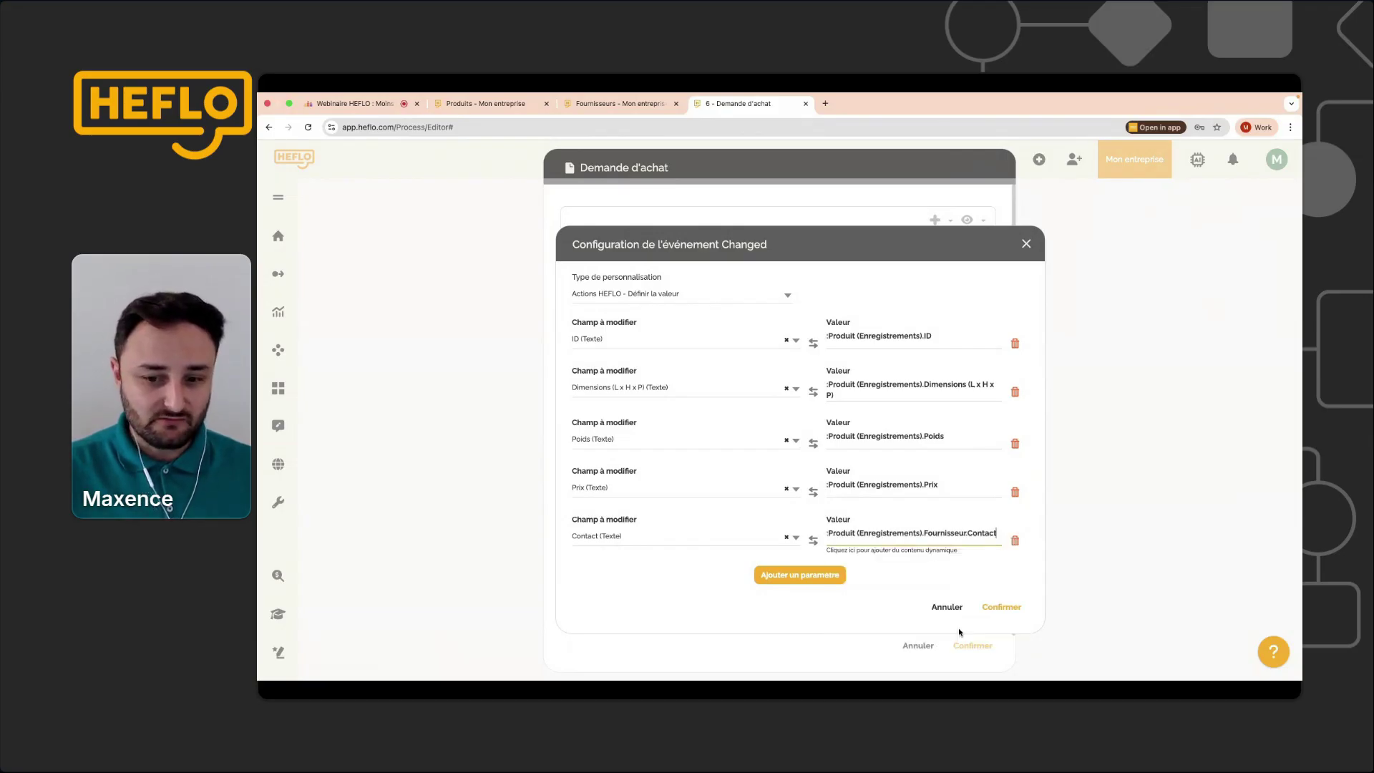
Compare the Fournisseur column of the Produits records with the contact details in the Fournisseurs records.
{"action": "left_click", "coordinate": [484, 103]}
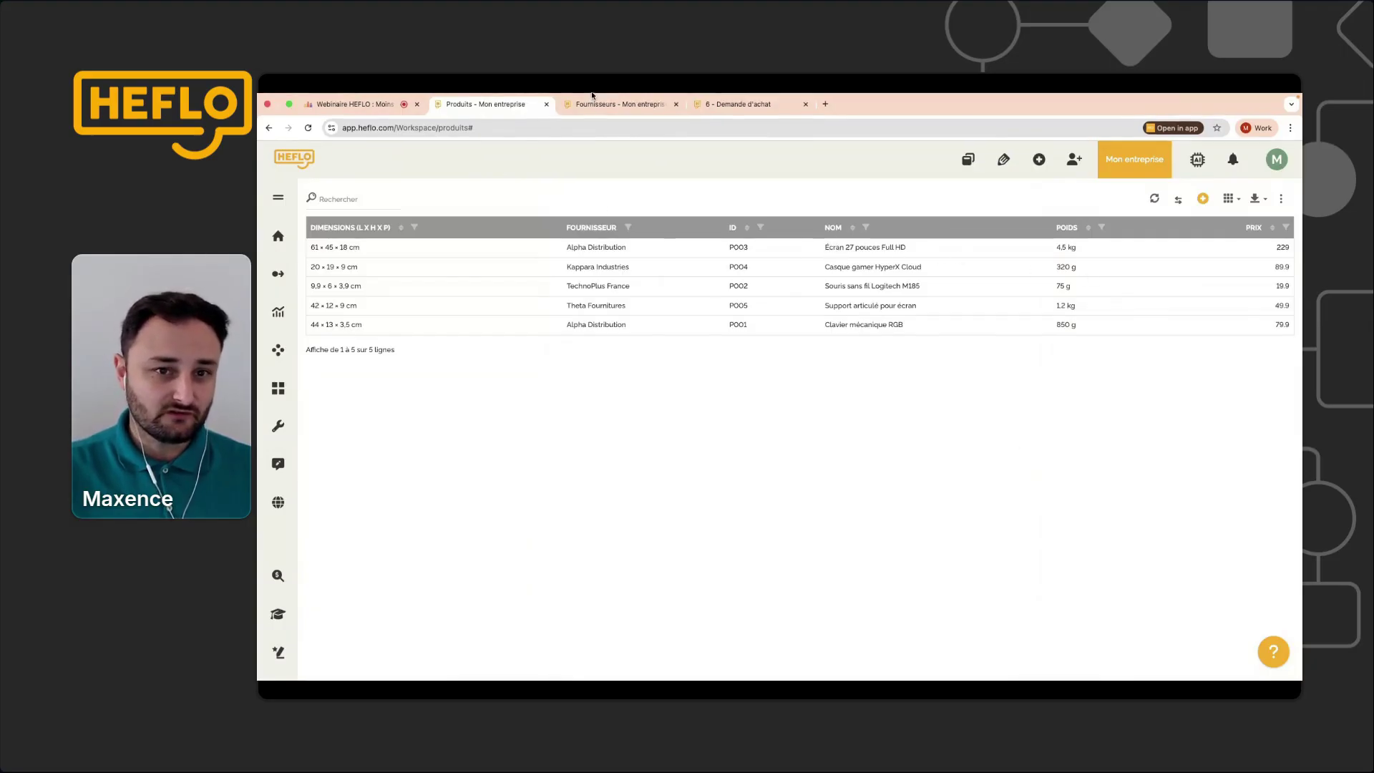
{"action": "left_click", "coordinate": [616, 116]}
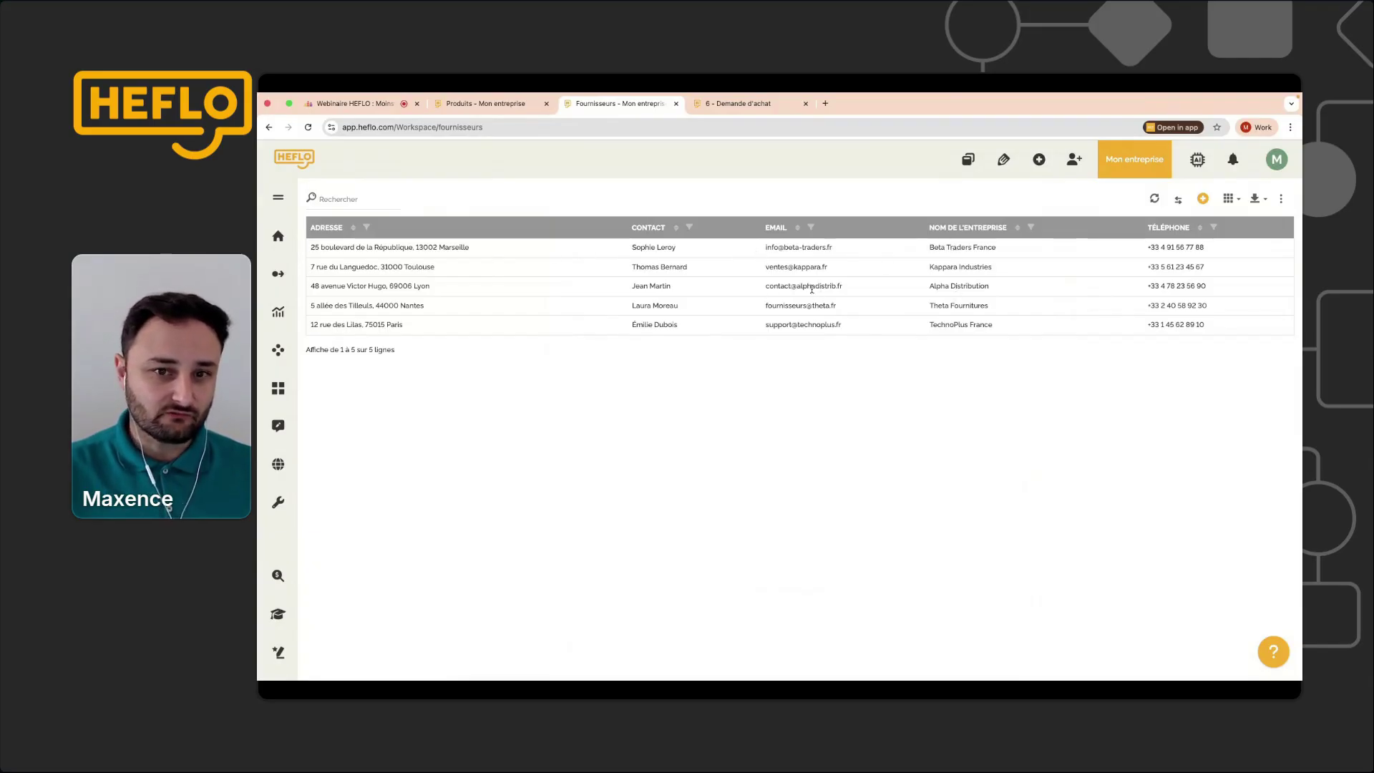
{"action": "left_click", "coordinate": [720, 101]}
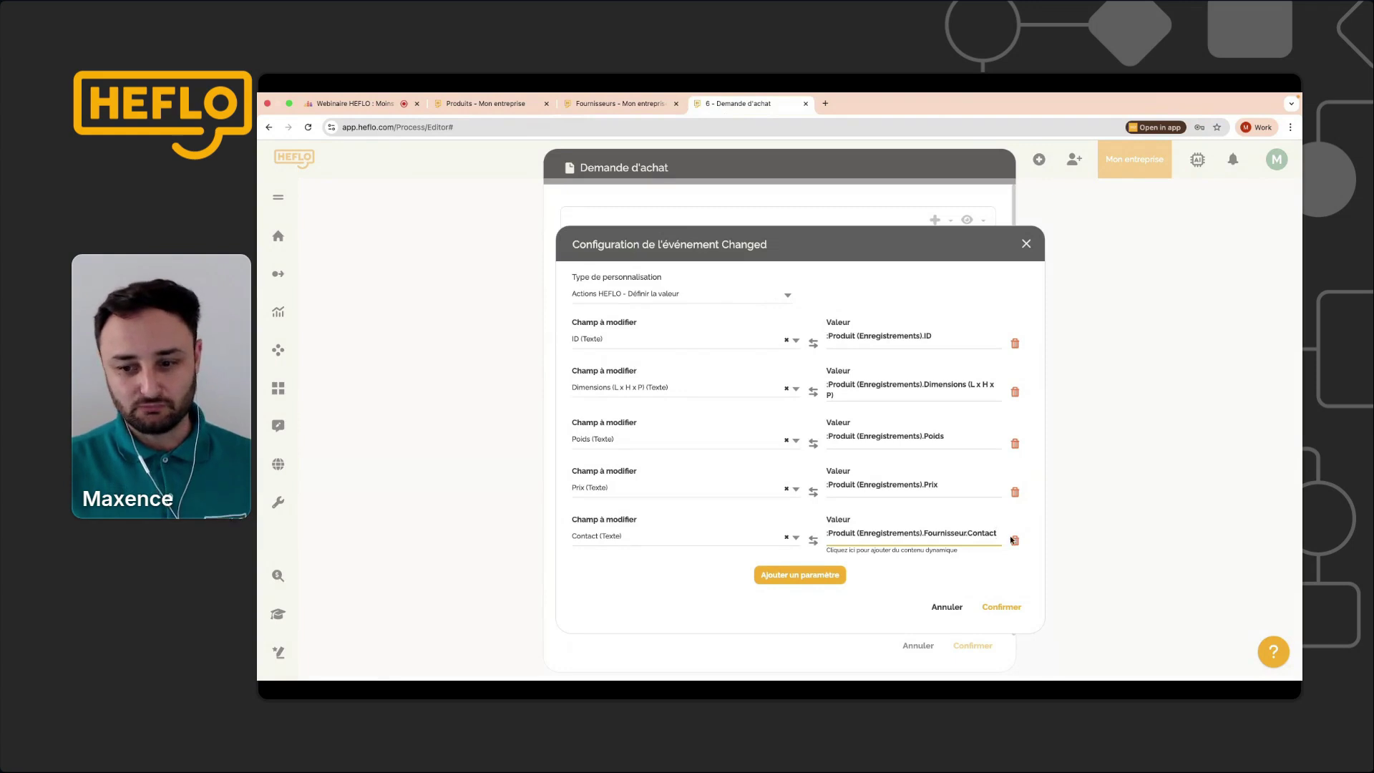
Delete the Contact parameter from the change event, confirm the event configuration and leave the Demande d'achat form without saving.
{"action": "left_click", "coordinate": [1015, 542]}
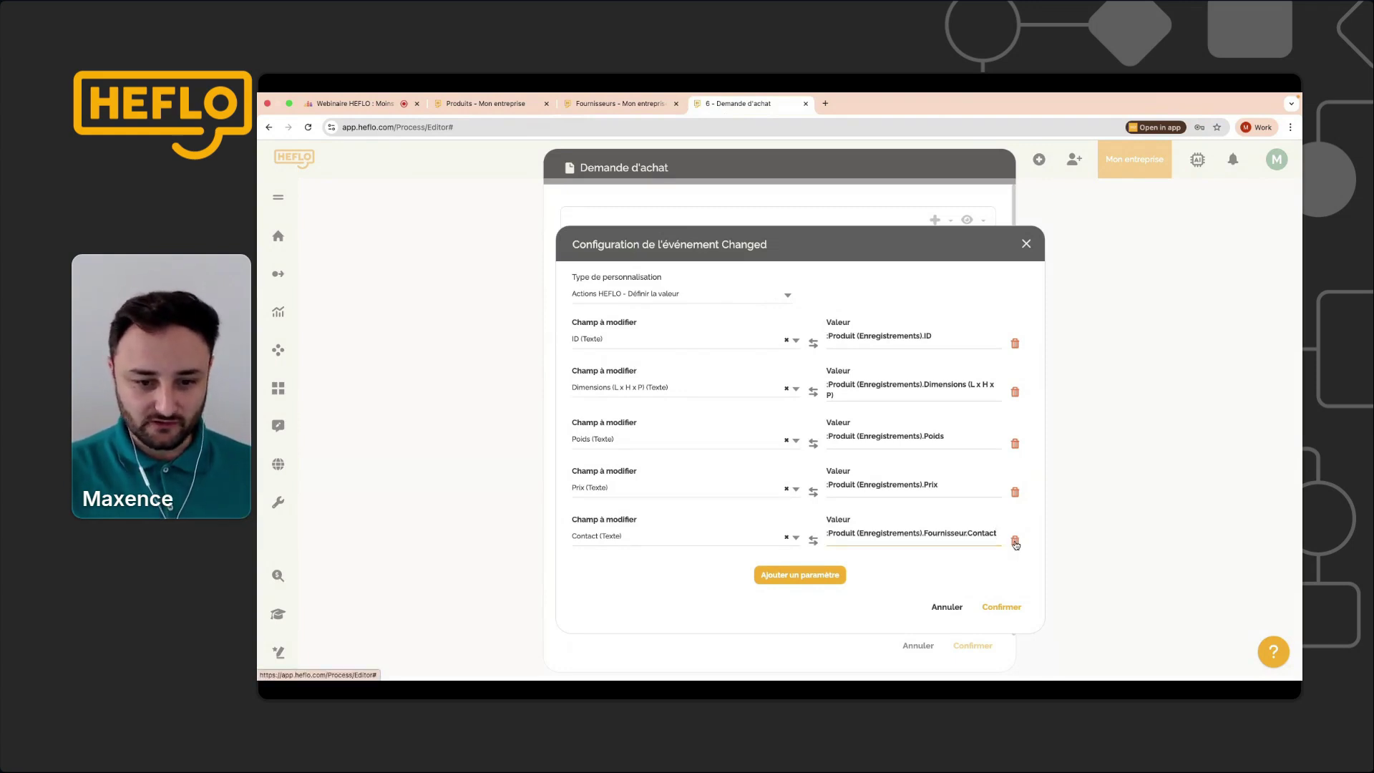
{"action": "left_click", "coordinate": [998, 583]}
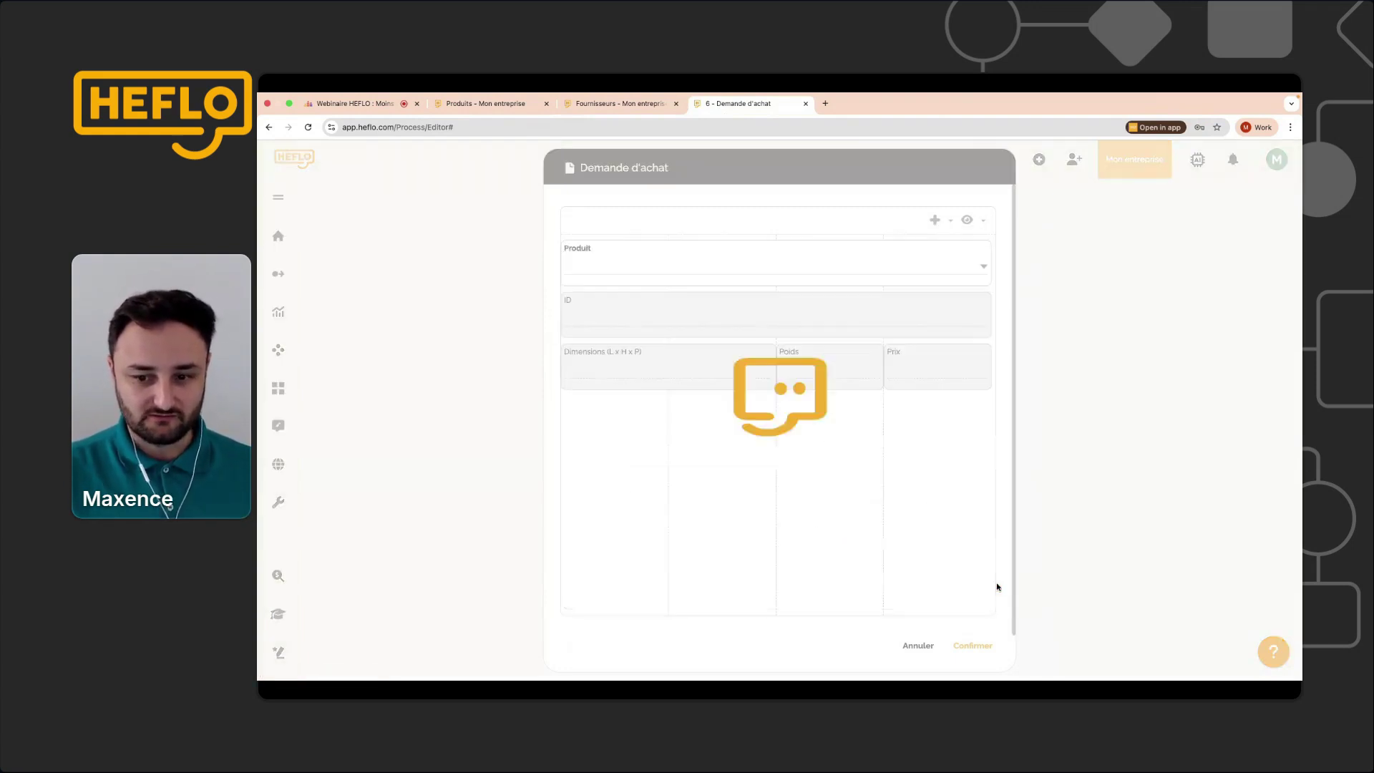
{"action": "left_click", "coordinate": [916, 646]}
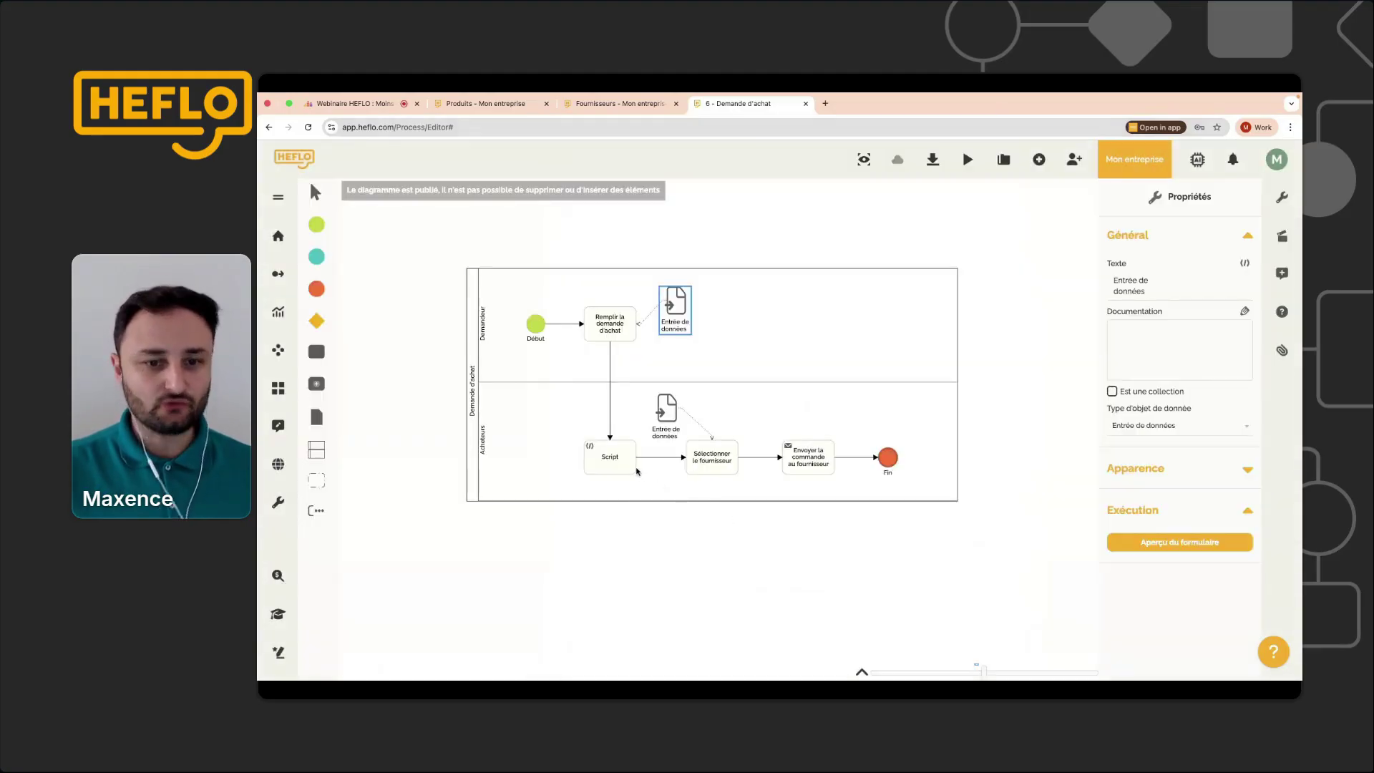
Examine the execution connector of the Script task and the supplier field mappings in its parameters.
{"action": "left_click", "coordinate": [624, 466]}
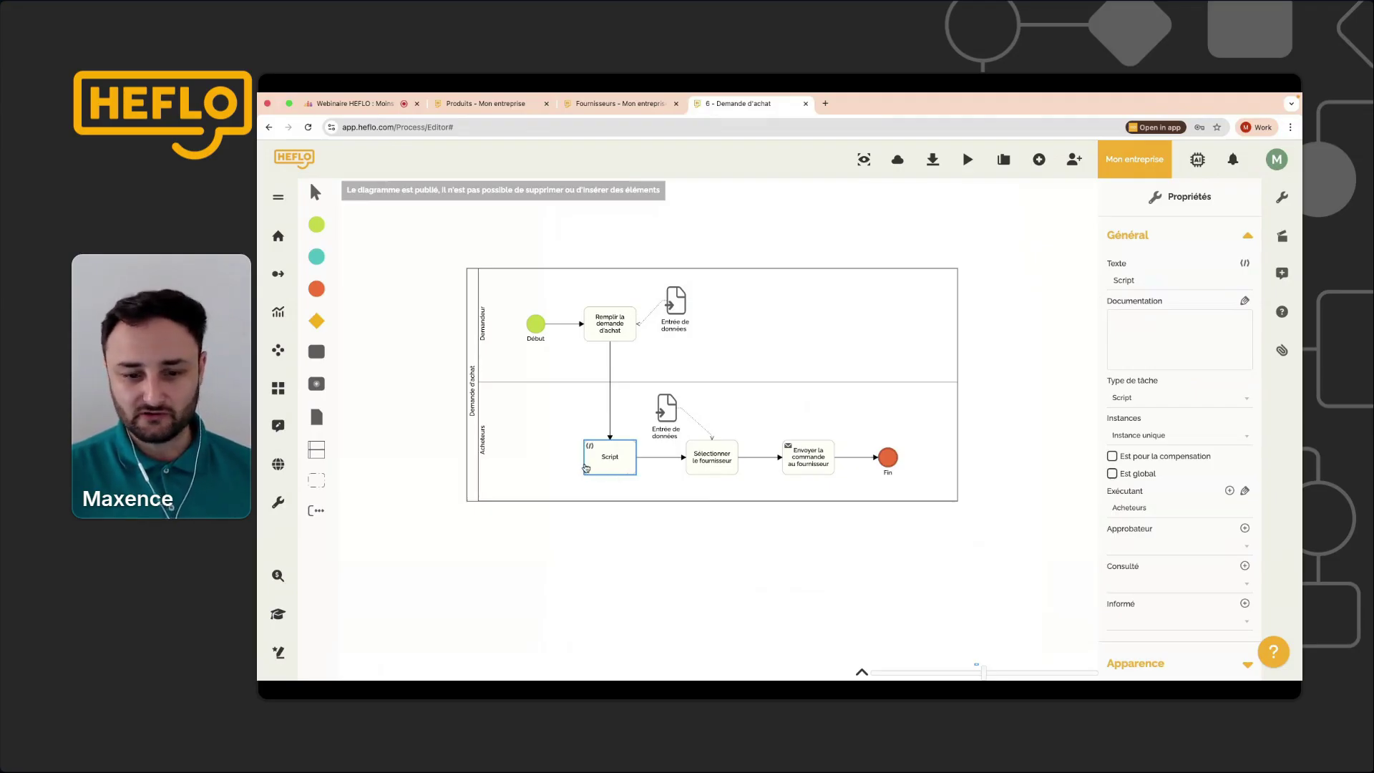
{"action": "left_click", "coordinate": [1295, 201]}
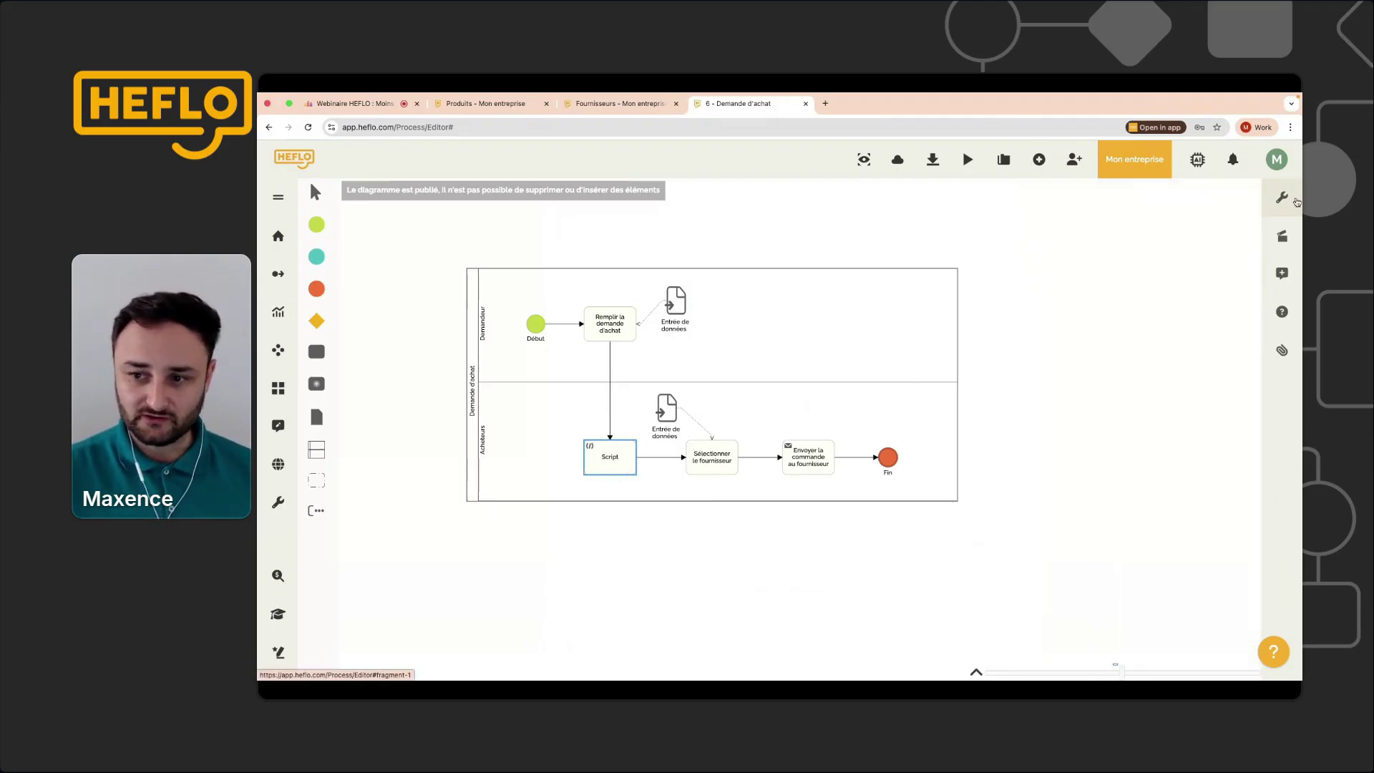
{"action": "left_click", "coordinate": [1295, 201]}
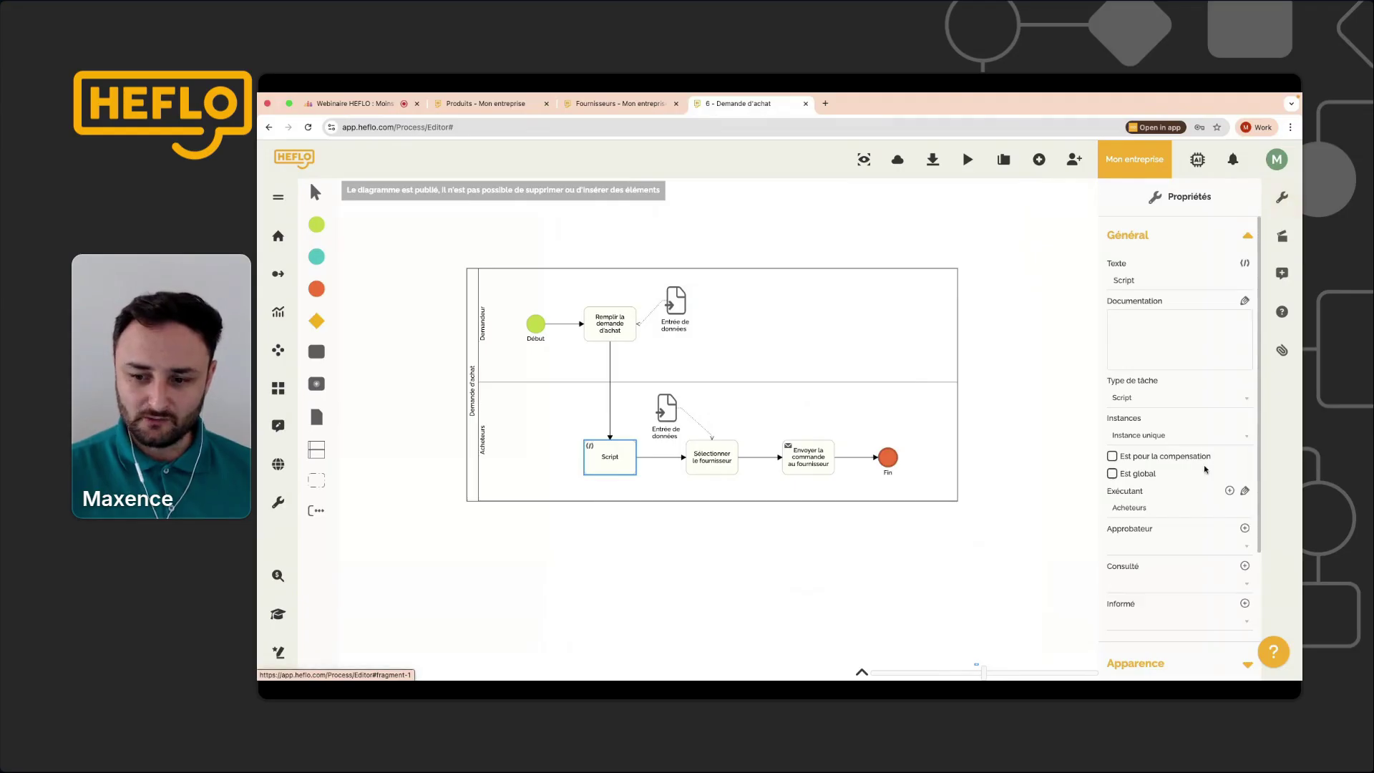
{"action": "scroll", "coordinate": [1205, 469], "scroll_direction": "down", "scroll_amount": 3}
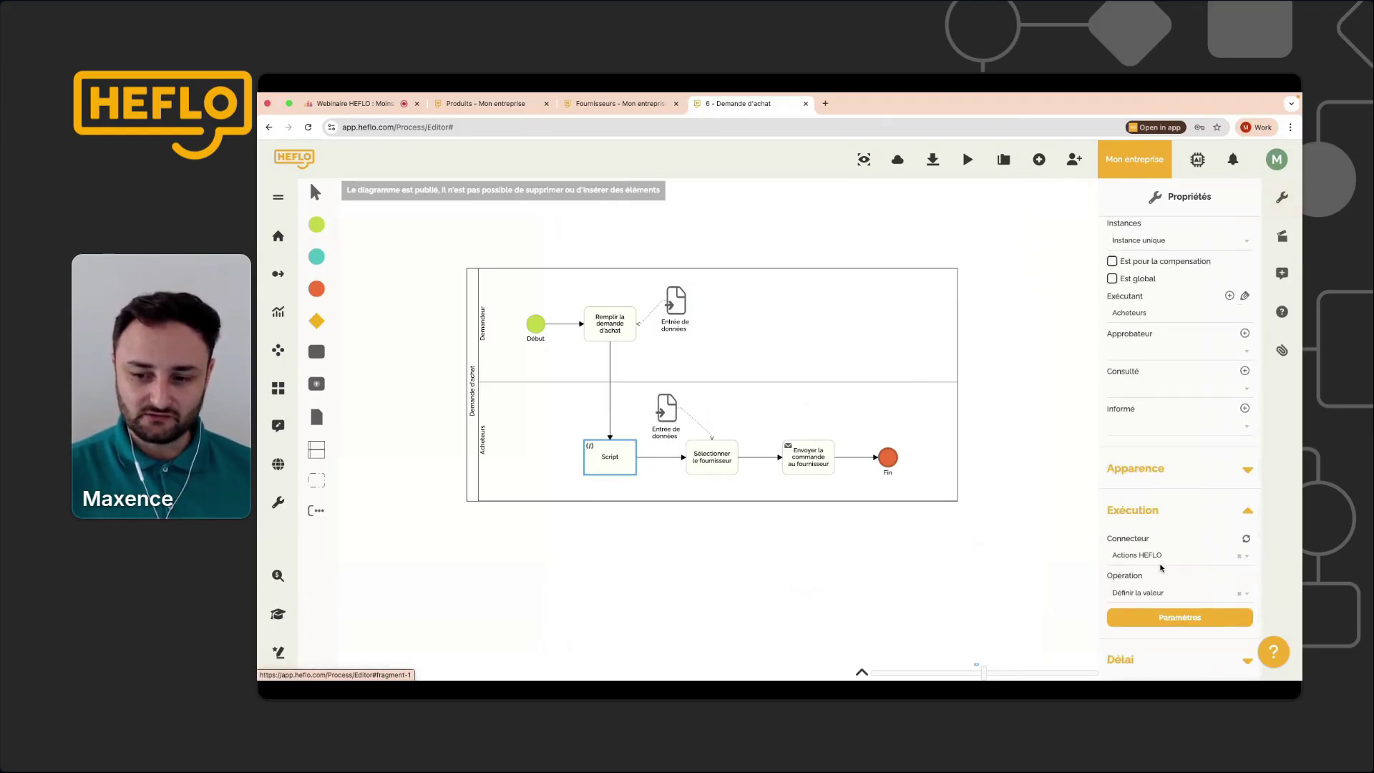
{"action": "left_click", "coordinate": [1178, 620]}
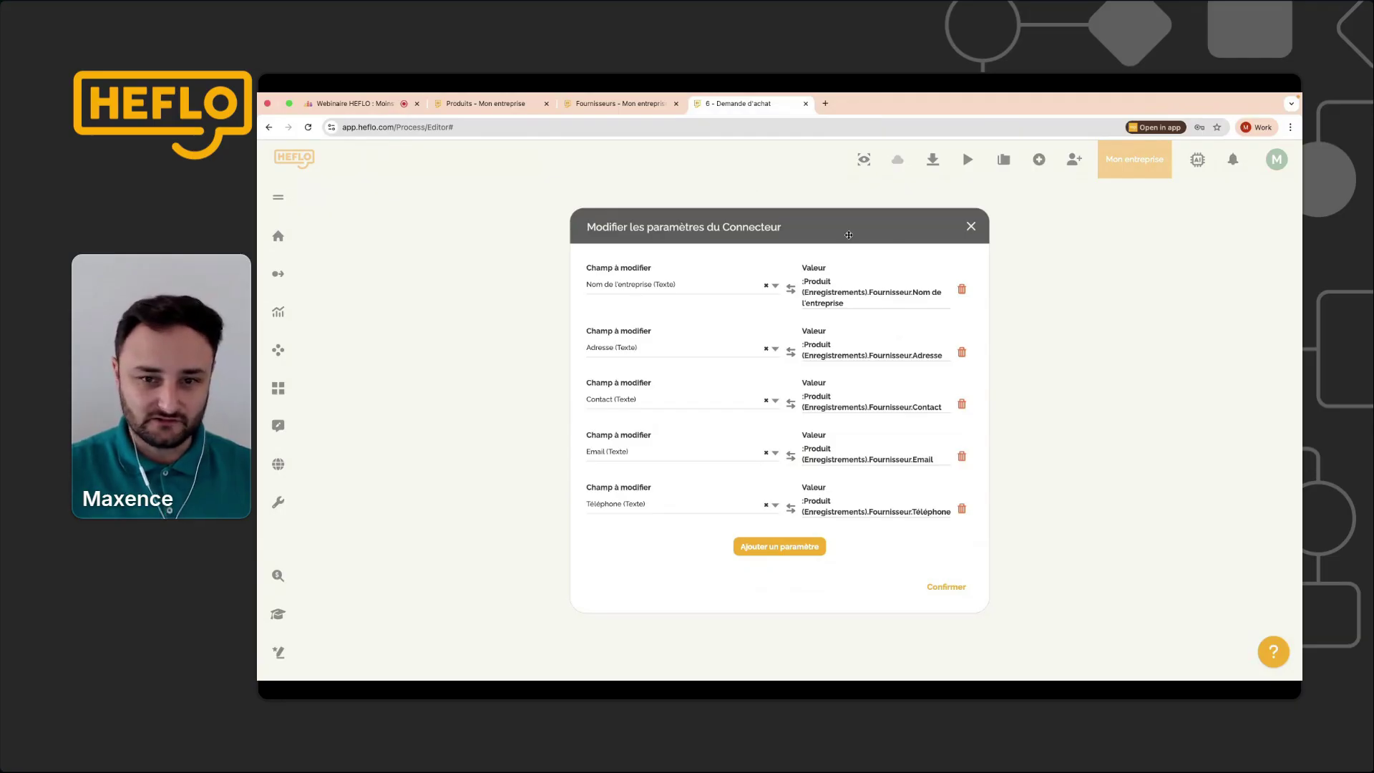
{"action": "left_click", "coordinate": [971, 228]}
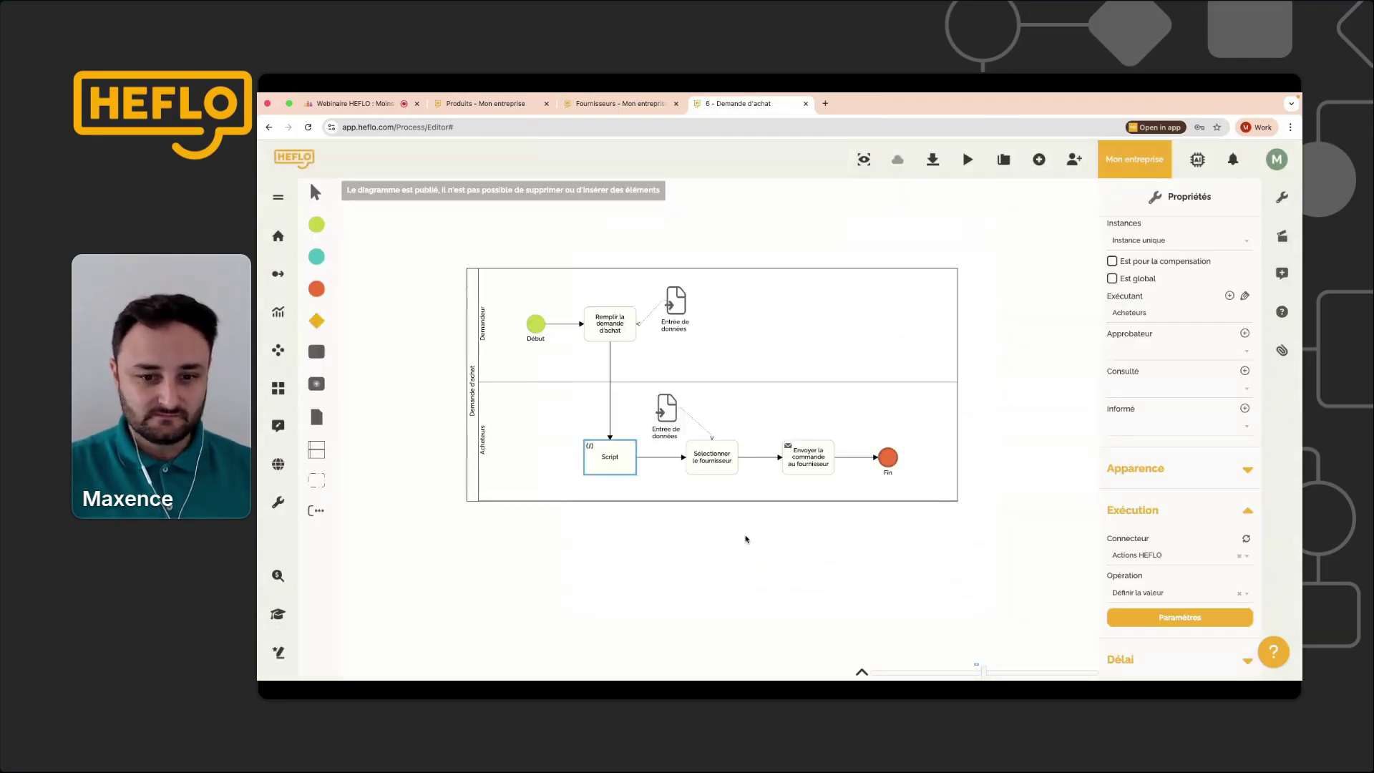
Examine the Fournisseur form attached to the data input of the Sélectionner le fournisseur task and close it without changes.
{"action": "double_click", "coordinate": [644, 410]}
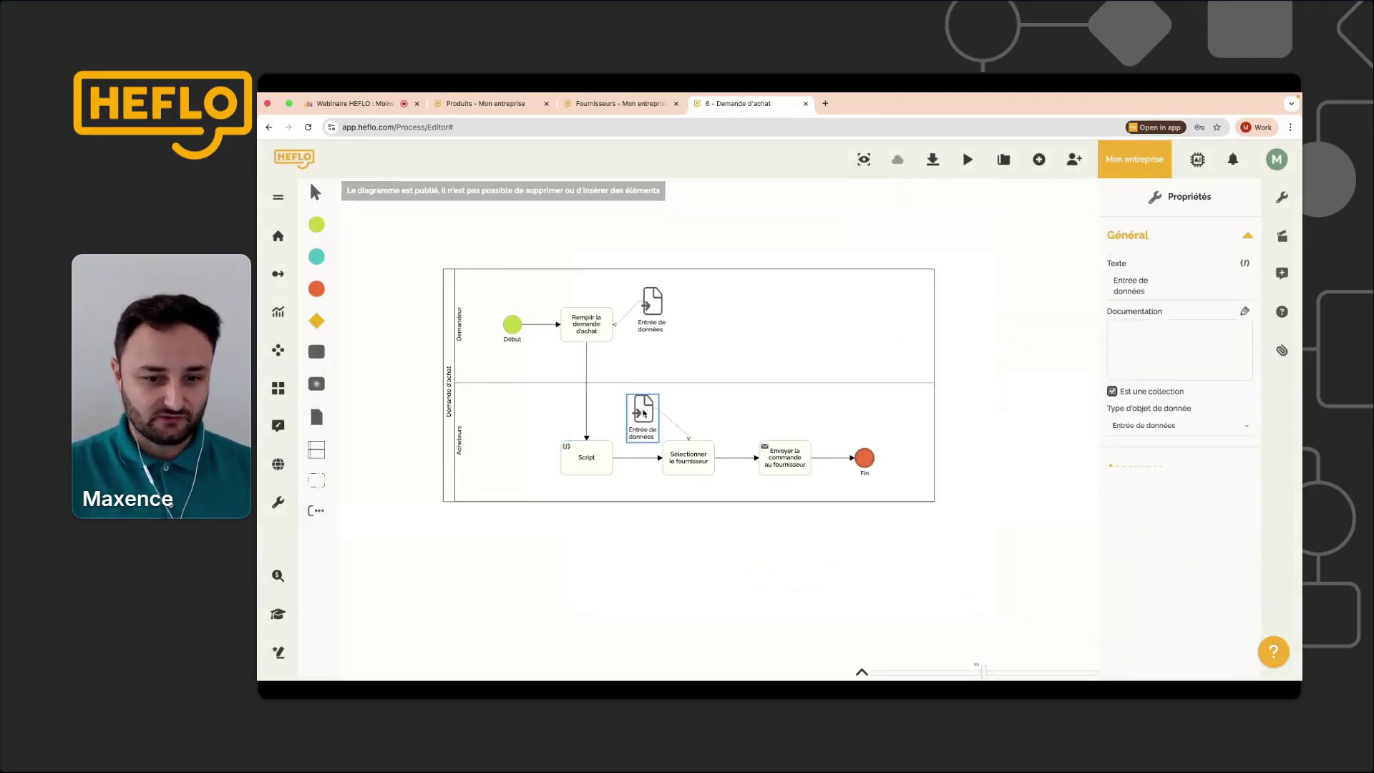
{"action": "left_click", "coordinate": [795, 489]}
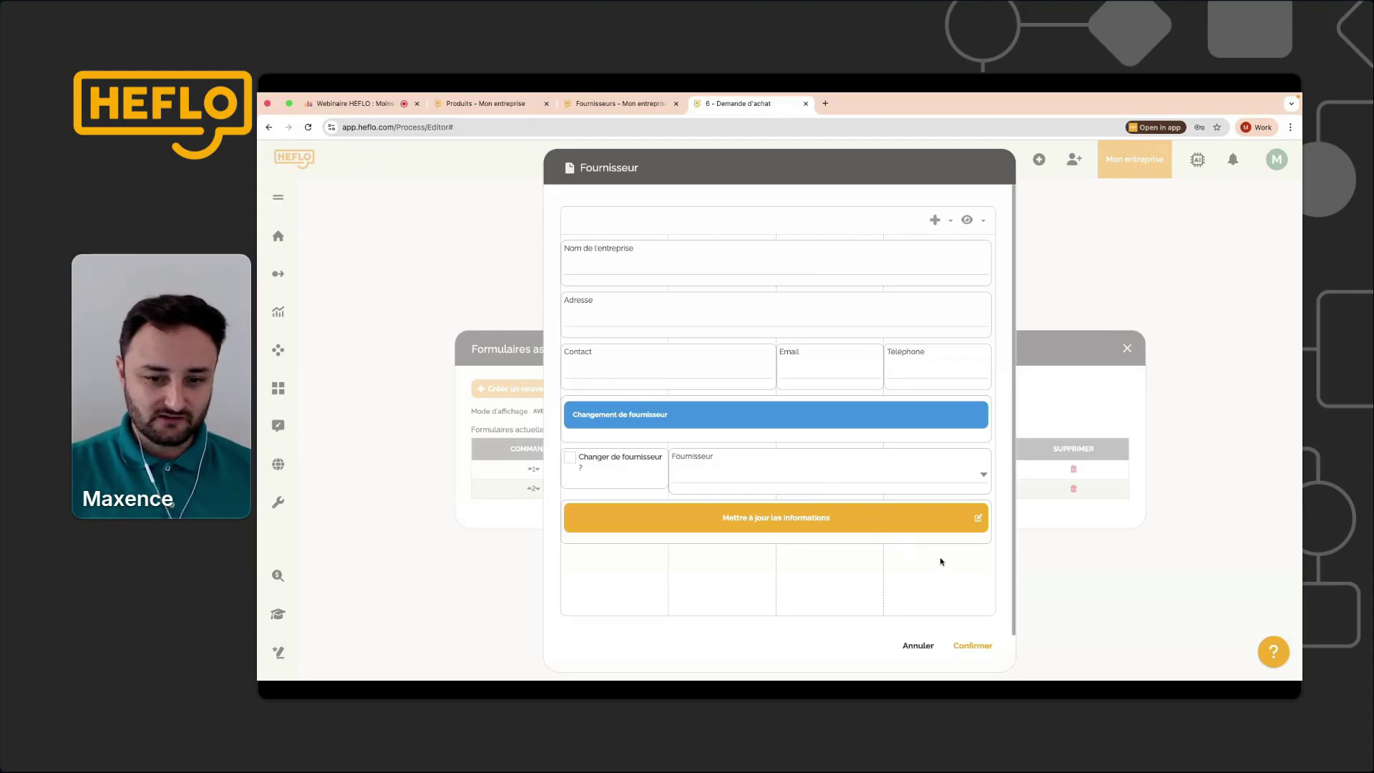
{"action": "left_click", "coordinate": [918, 645]}
{"action": "left_click", "coordinate": [1128, 349]}
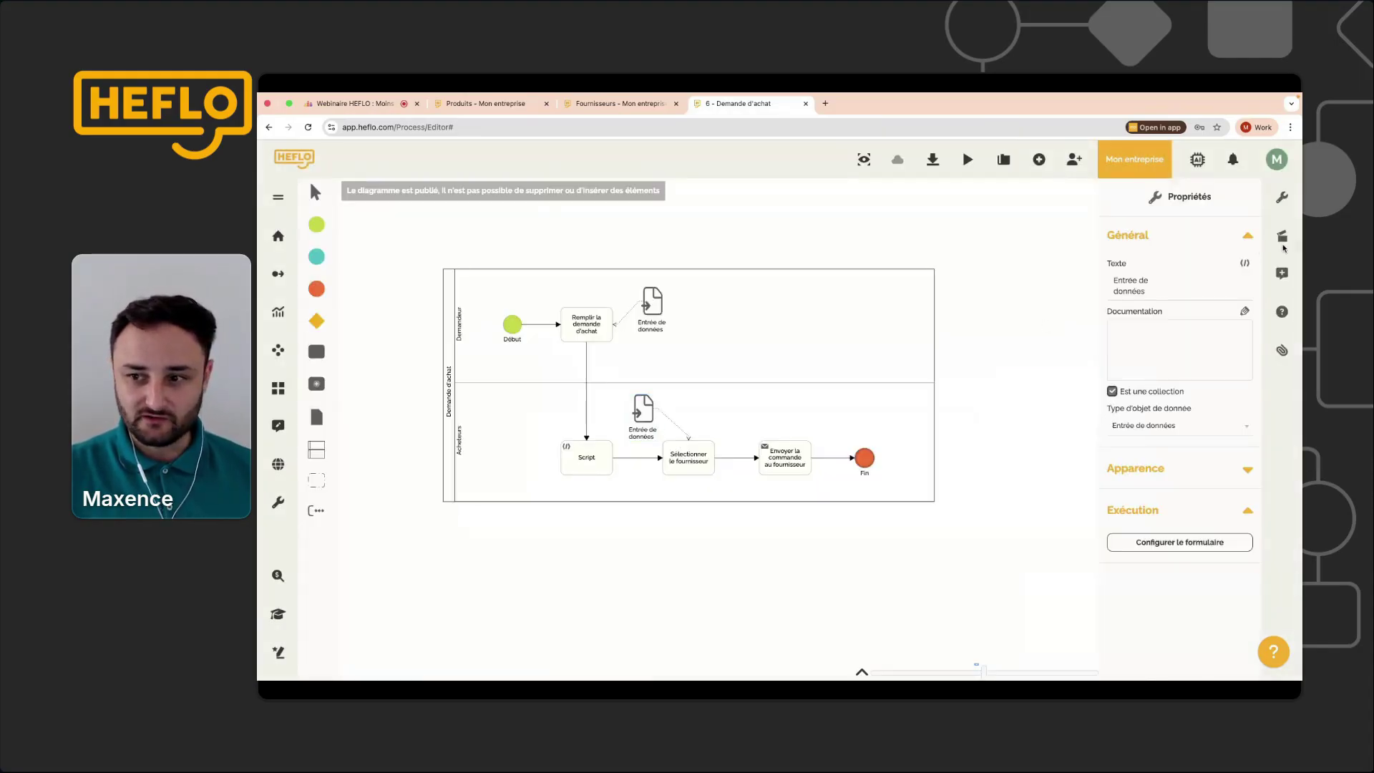
Create a new version of the Demande d'achat diagram and open the Fournisseur form of its Sélectionner le fournisseur data input.
{"action": "left_click", "coordinate": [1283, 241]}
{"action": "left_click", "coordinate": [1218, 273]}
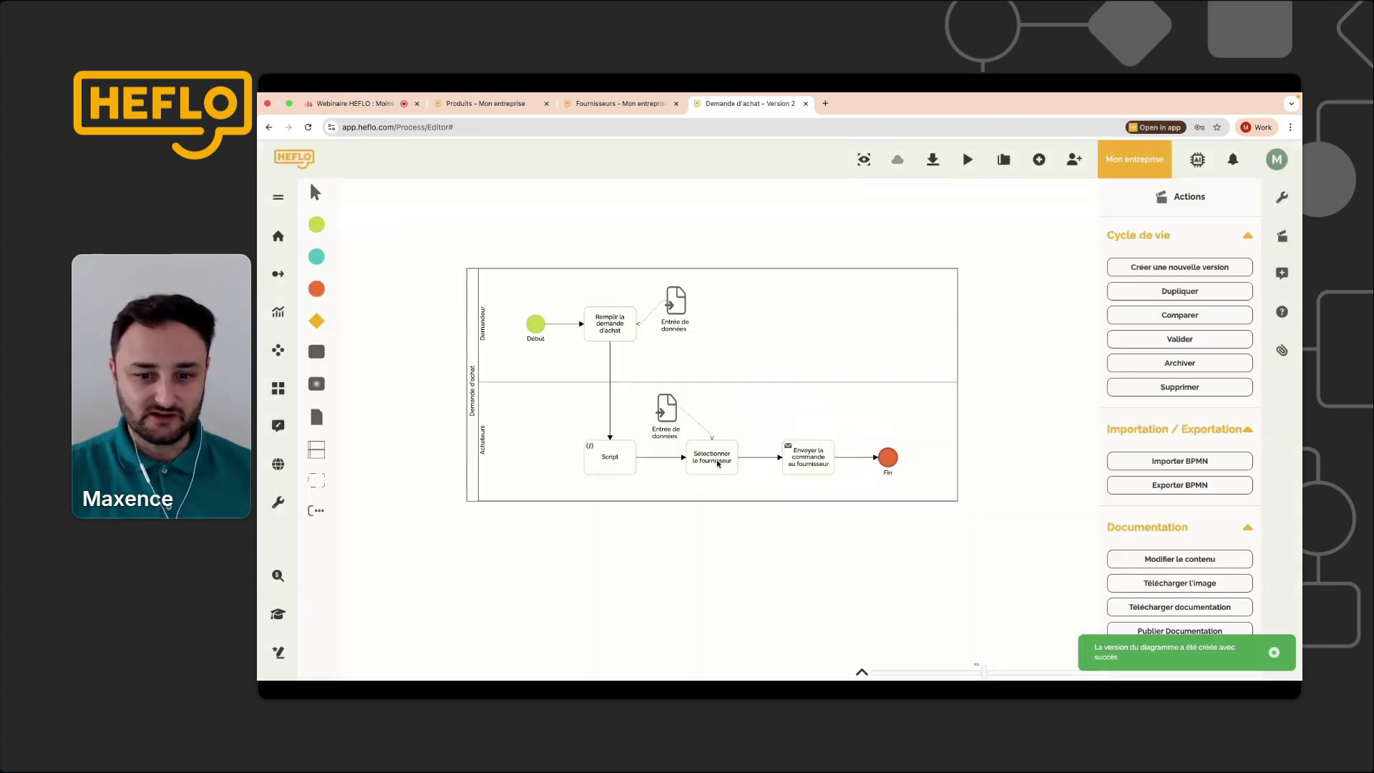
{"action": "double_click", "coordinate": [659, 408]}
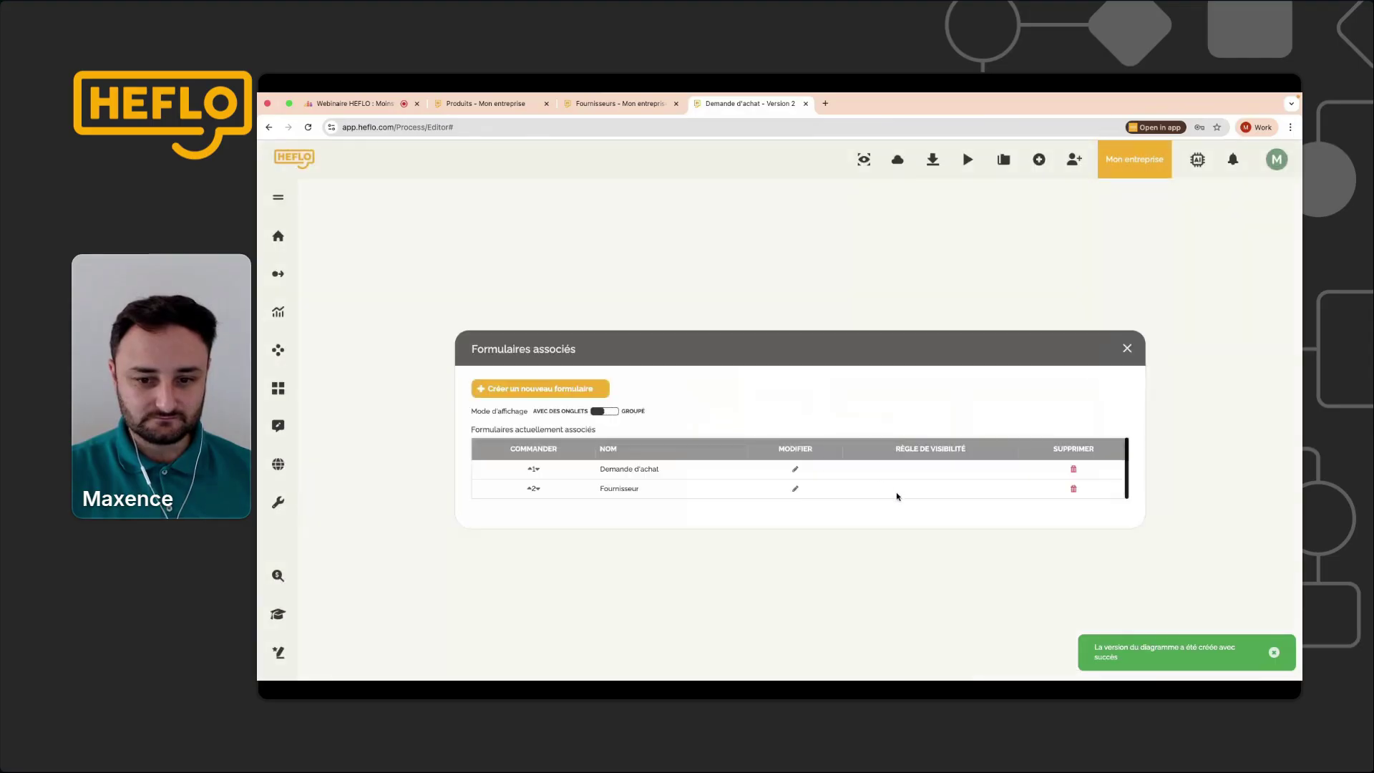
{"action": "left_click", "coordinate": [795, 488]}
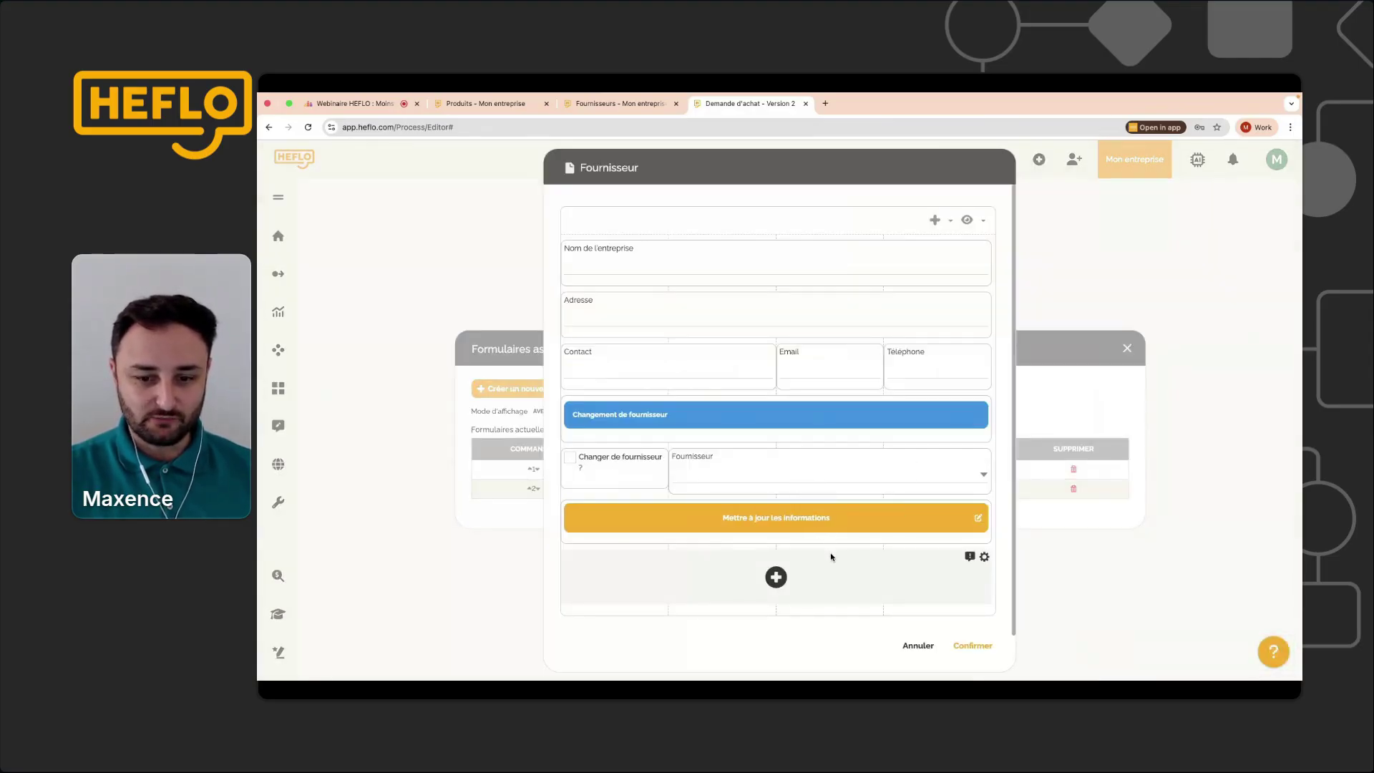
Add a trial button below Mettre à jour les informations, delete it and leave the Fournisseur form without saving.
{"action": "left_click", "coordinate": [984, 557]}
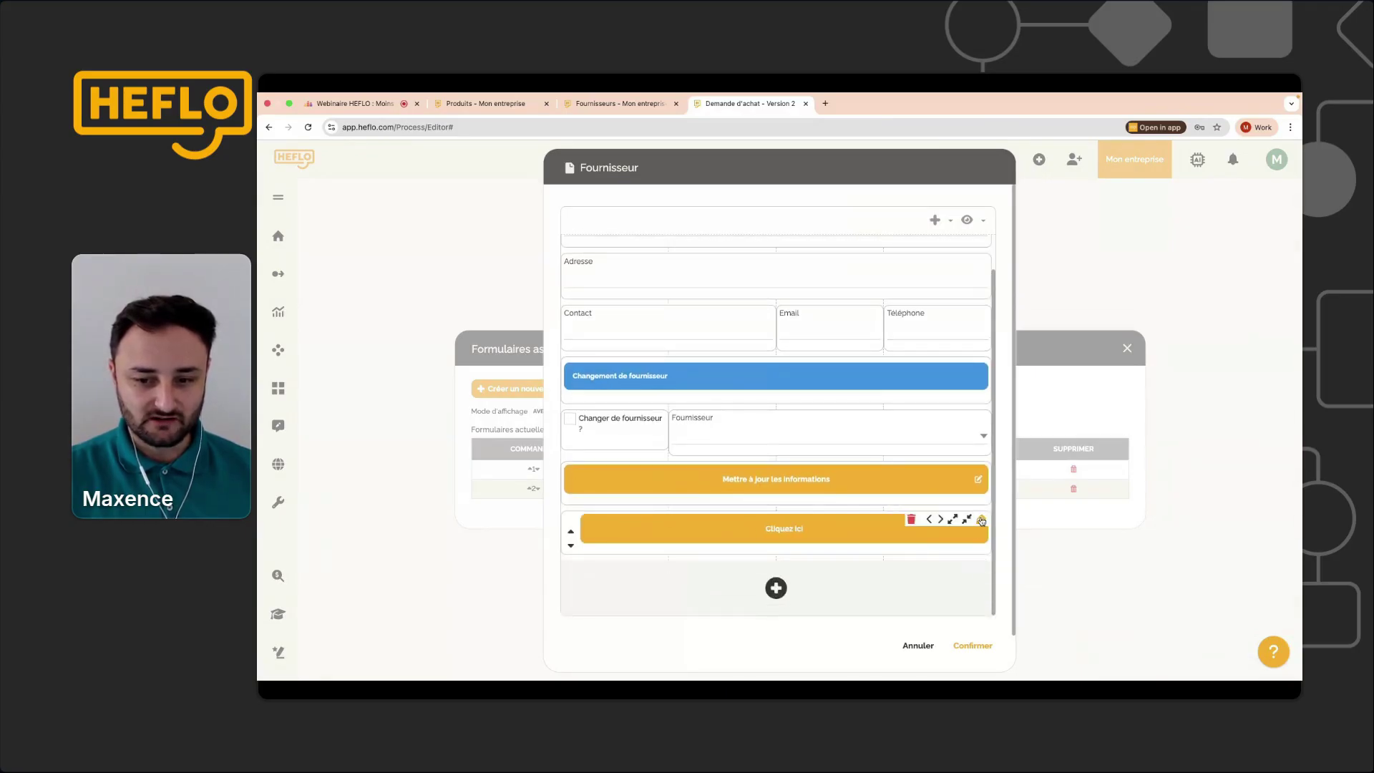
{"action": "left_click", "coordinate": [909, 521]}
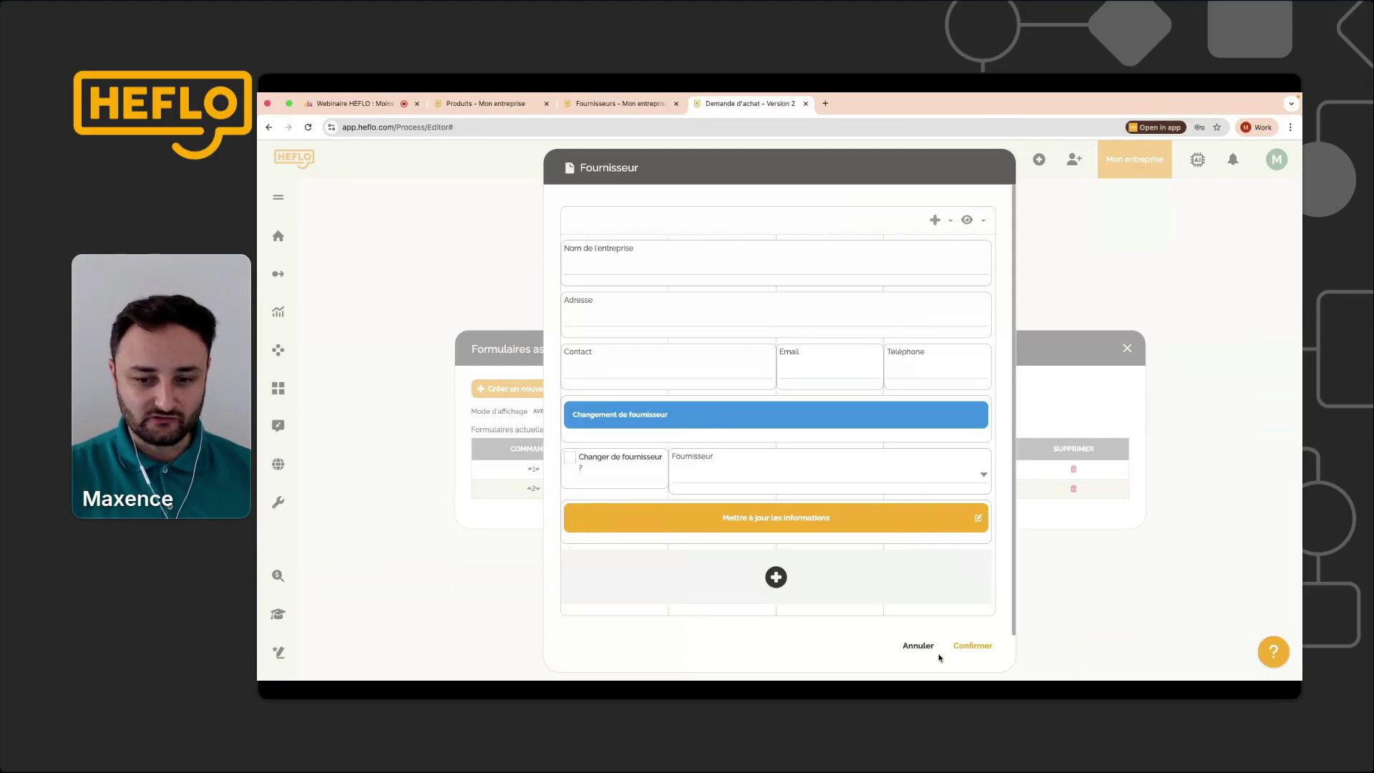
{"action": "left_click", "coordinate": [918, 645]}
{"action": "left_click", "coordinate": [1127, 349]}
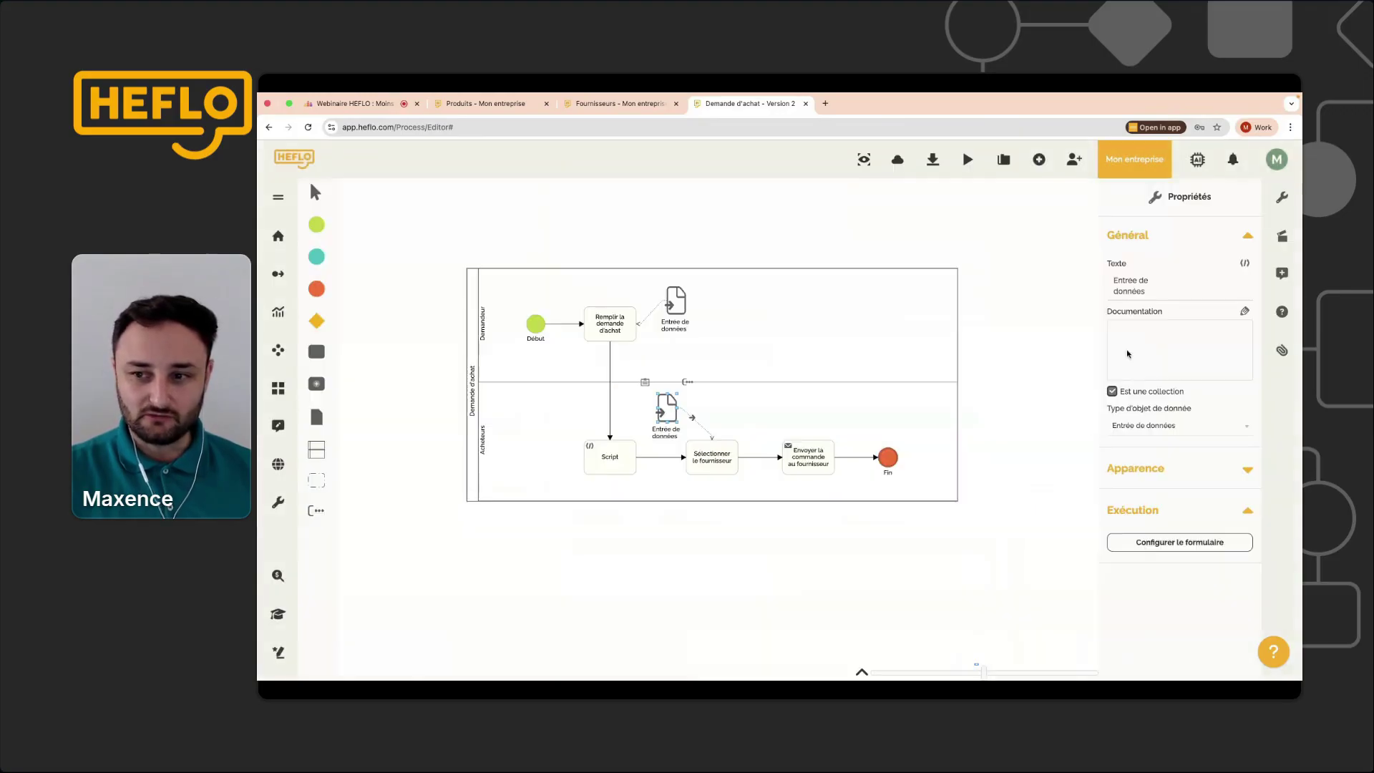
{"action": "left_click", "coordinate": [1280, 198]}
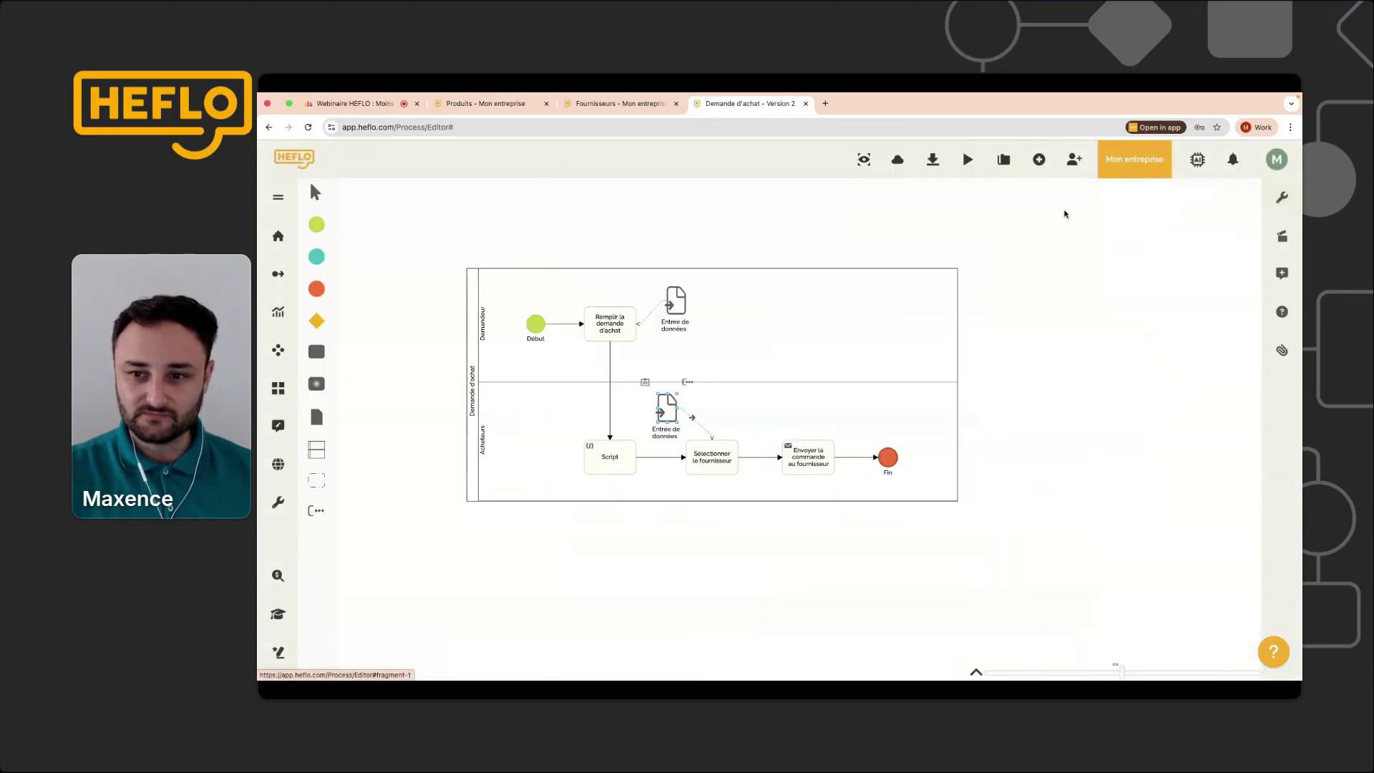
Switch the Demande d'achat diagram back to version 1 and open the Fournisseur form of the Sélectionner le fournisseur data input.
{"action": "left_click", "coordinate": [1178, 303]}
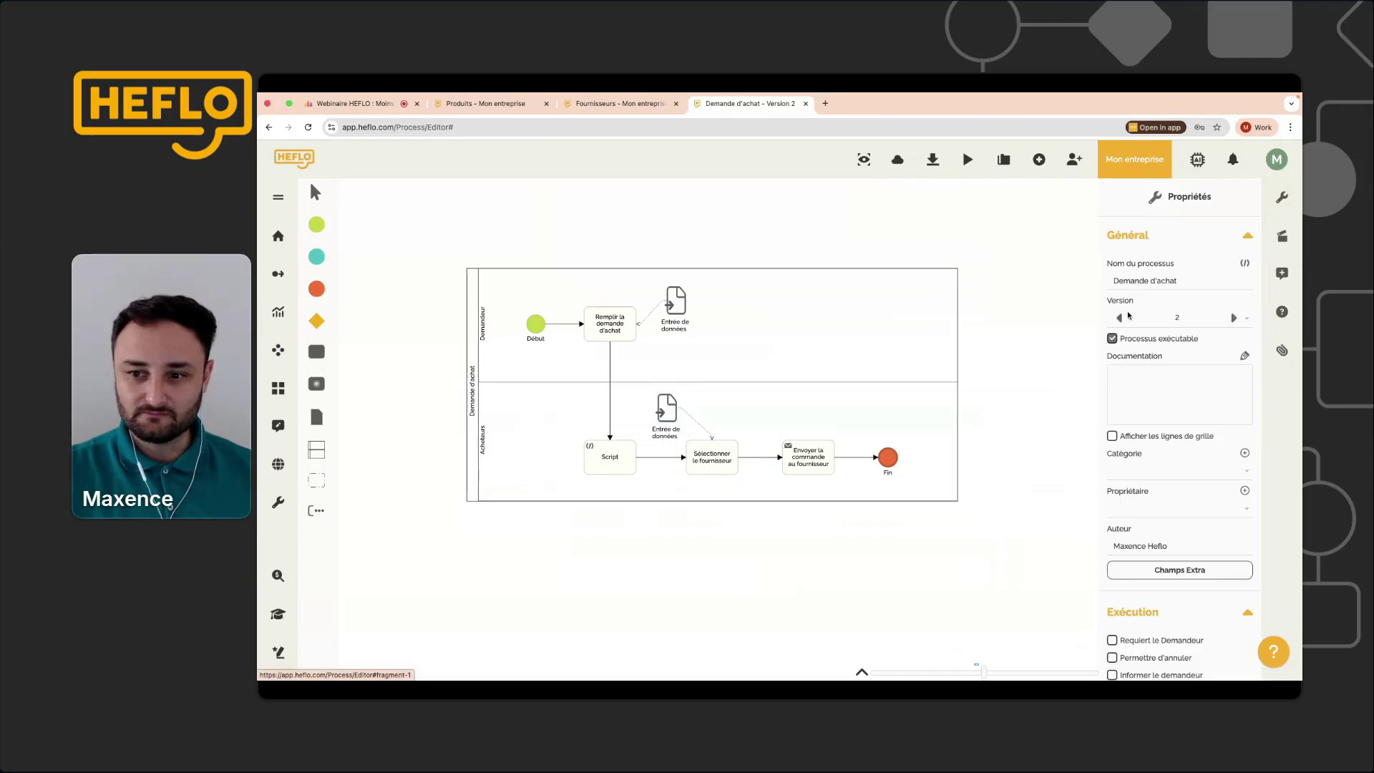
{"action": "left_click", "coordinate": [1121, 318]}
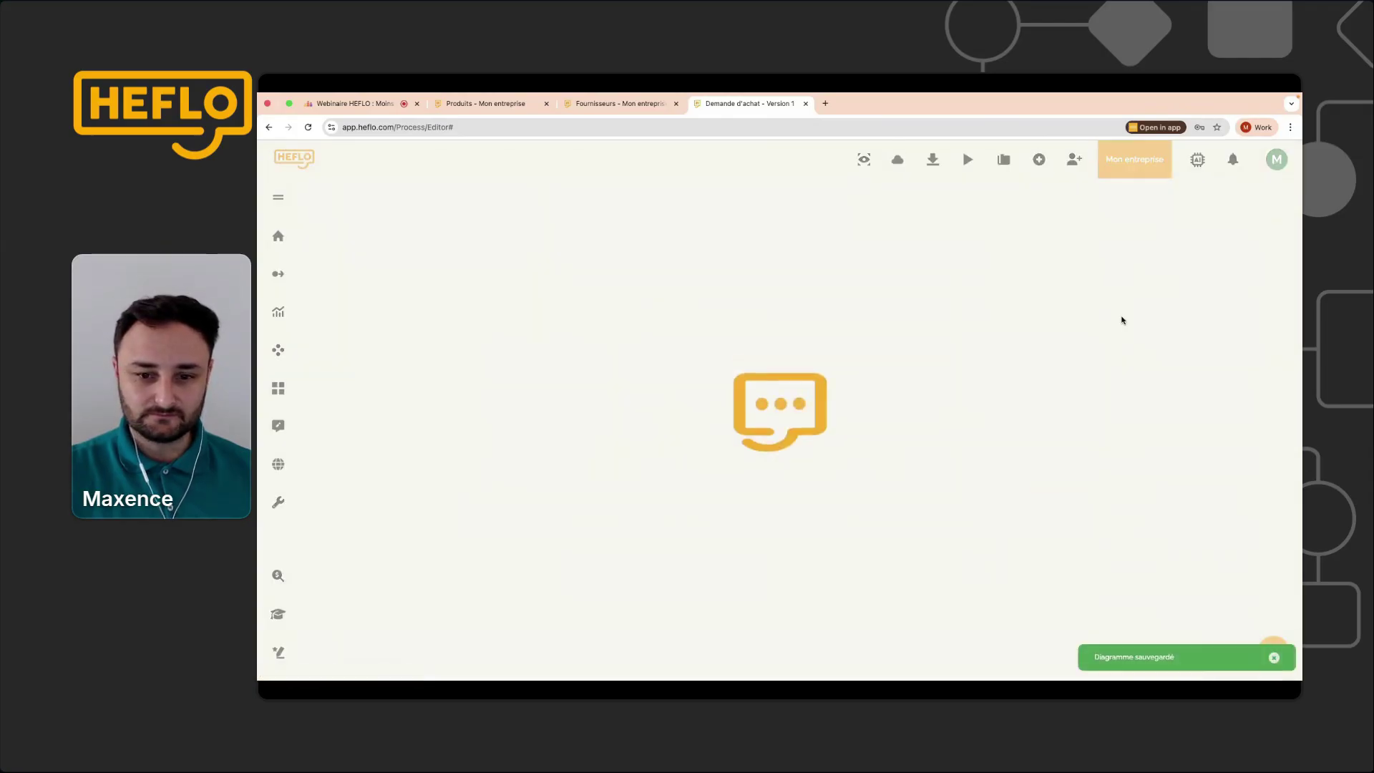
{"action": "left_click", "coordinate": [661, 410]}
{"action": "left_click", "coordinate": [1174, 358]}
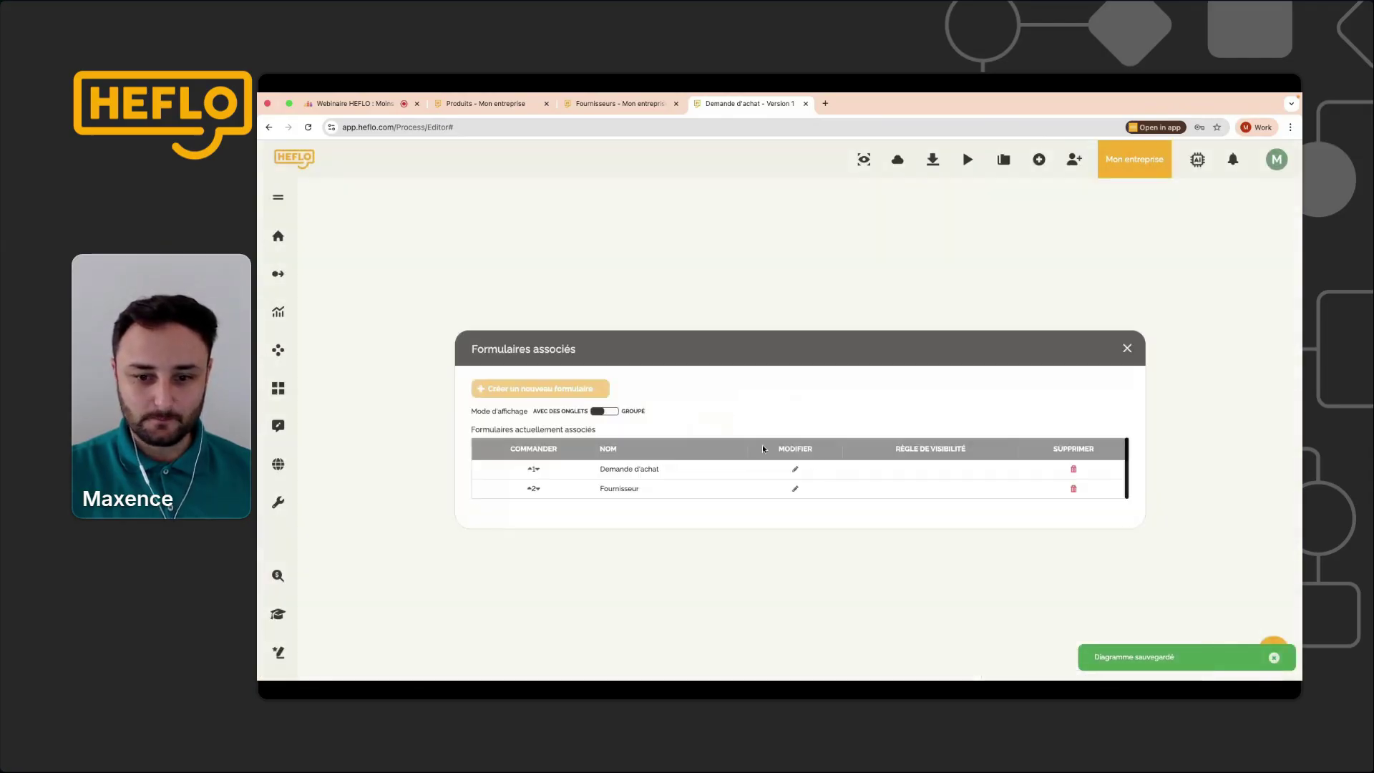
{"action": "left_click", "coordinate": [795, 490]}
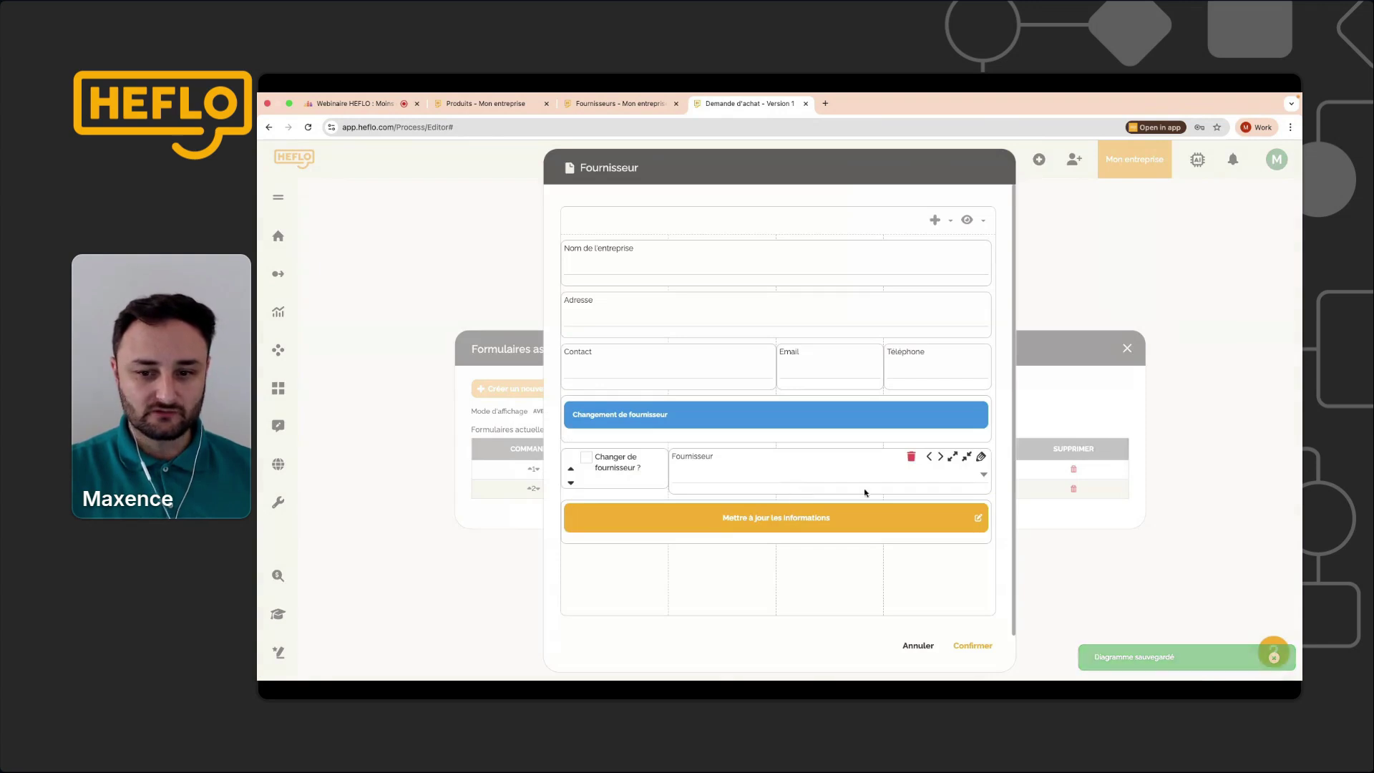
Examine the action and field mappings of the Mettre à jour les informations button, and close the Fournisseur form without changes.
{"action": "mouse_move", "coordinate": [785, 537]}
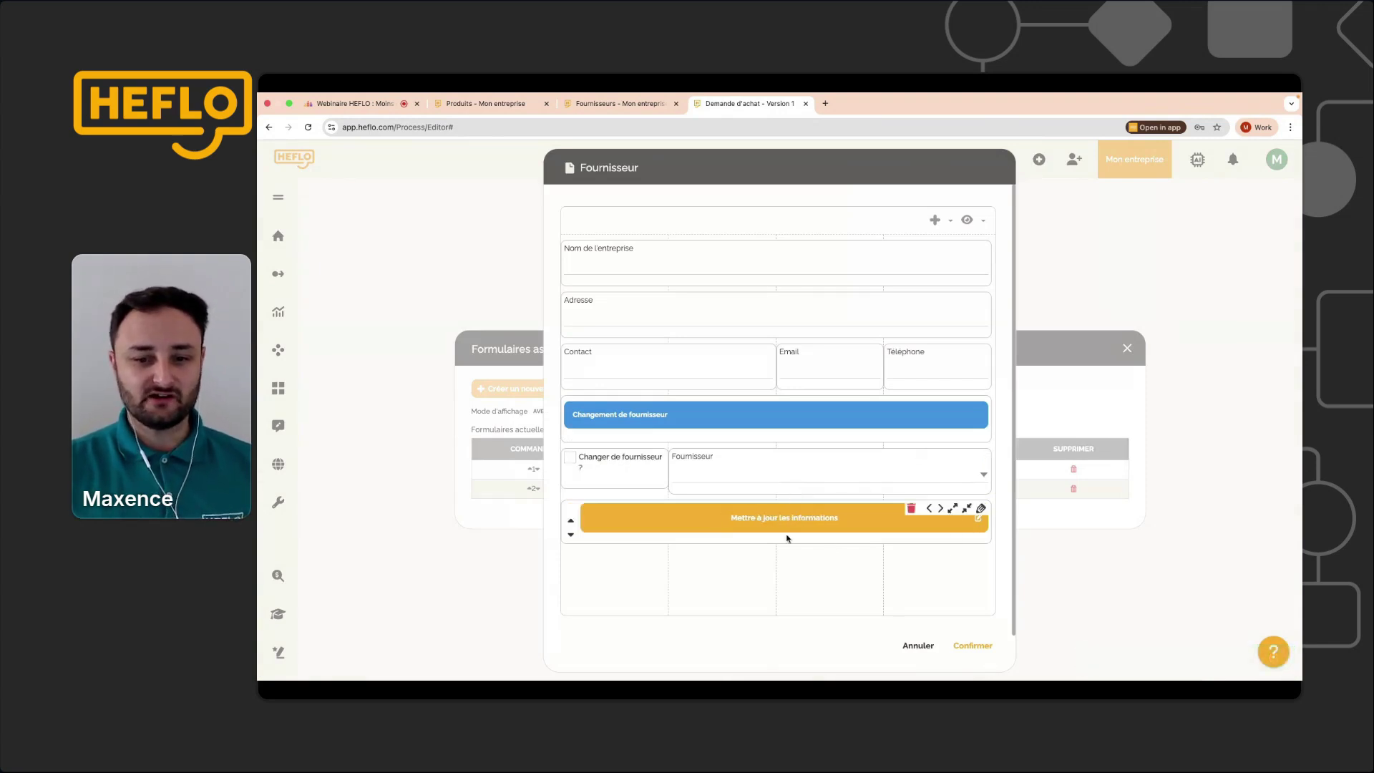
{"action": "left_click", "coordinate": [981, 509]}
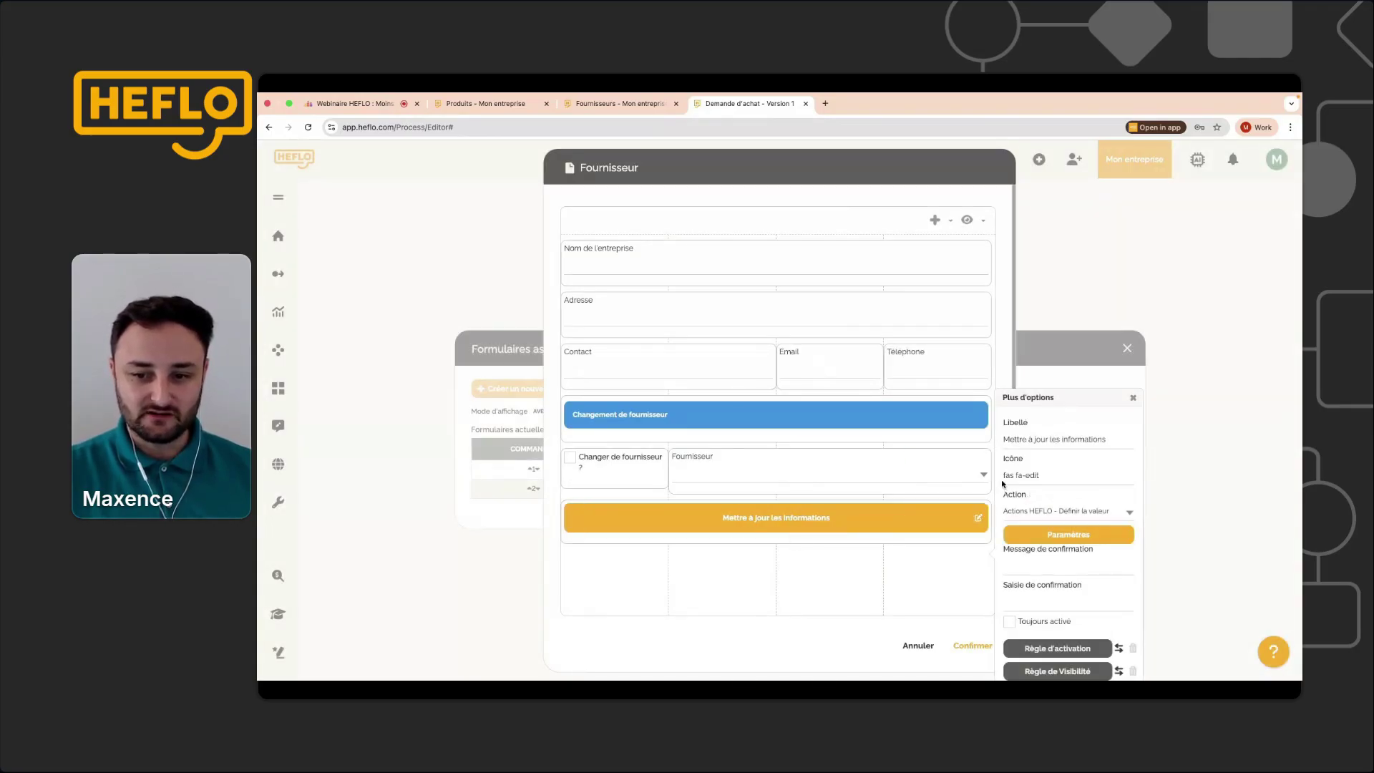
{"action": "mouse_move", "coordinate": [977, 519]}
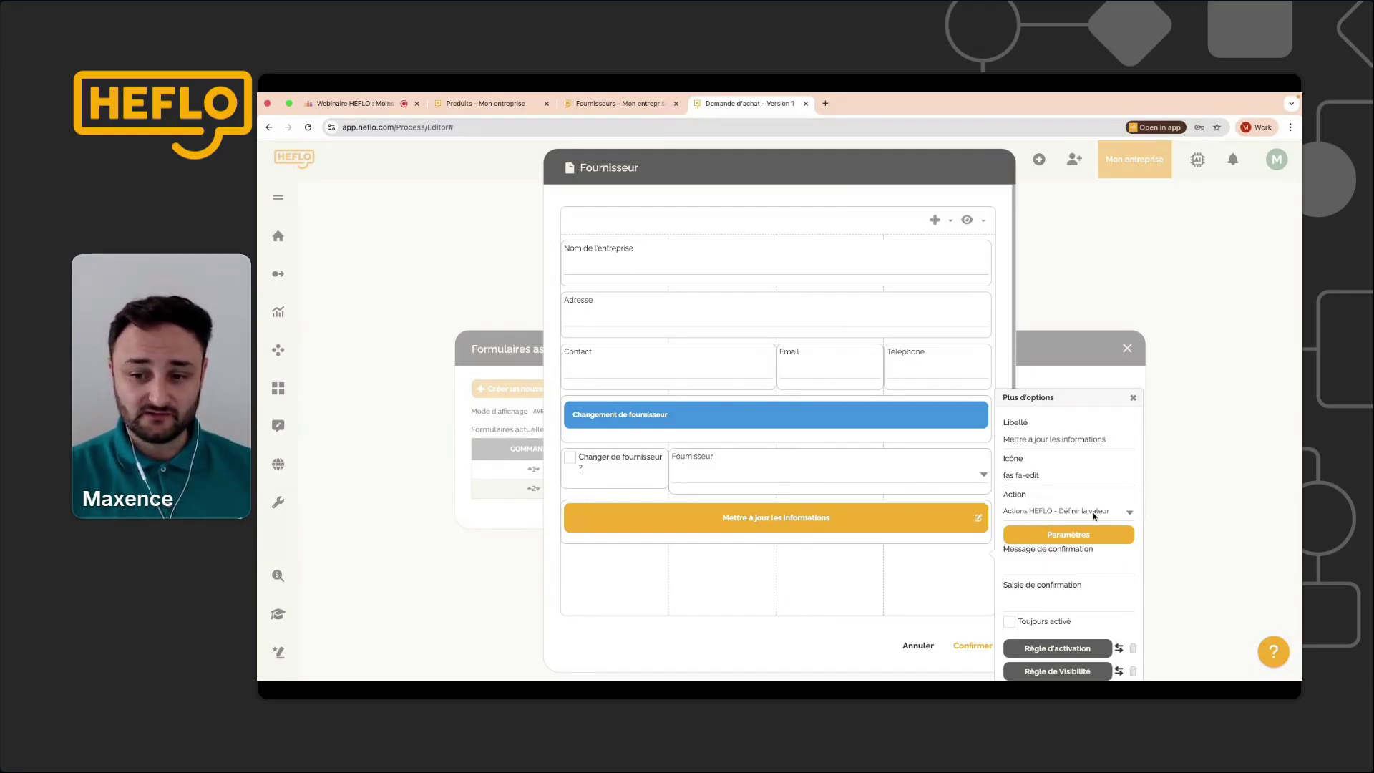
{"action": "left_click", "coordinate": [1084, 537]}
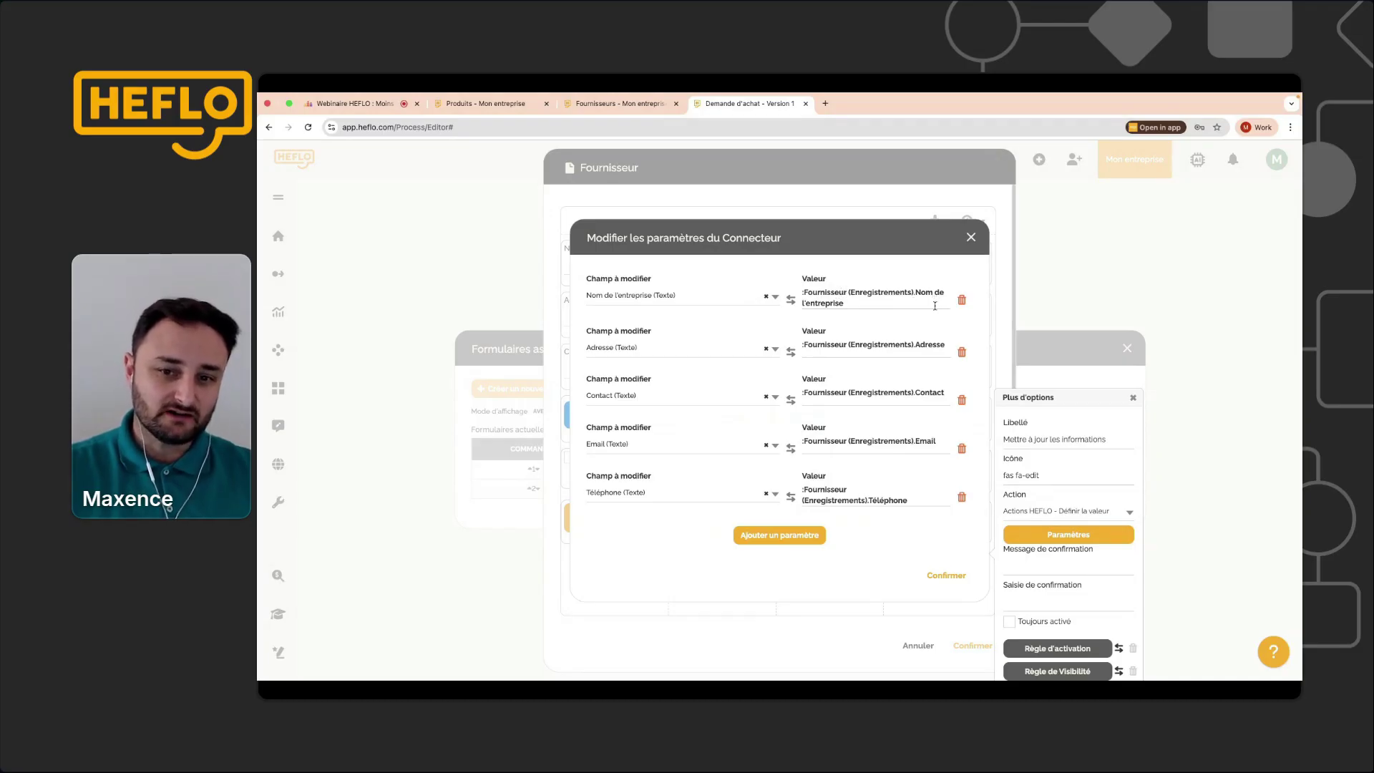
{"action": "left_click", "coordinate": [971, 239]}
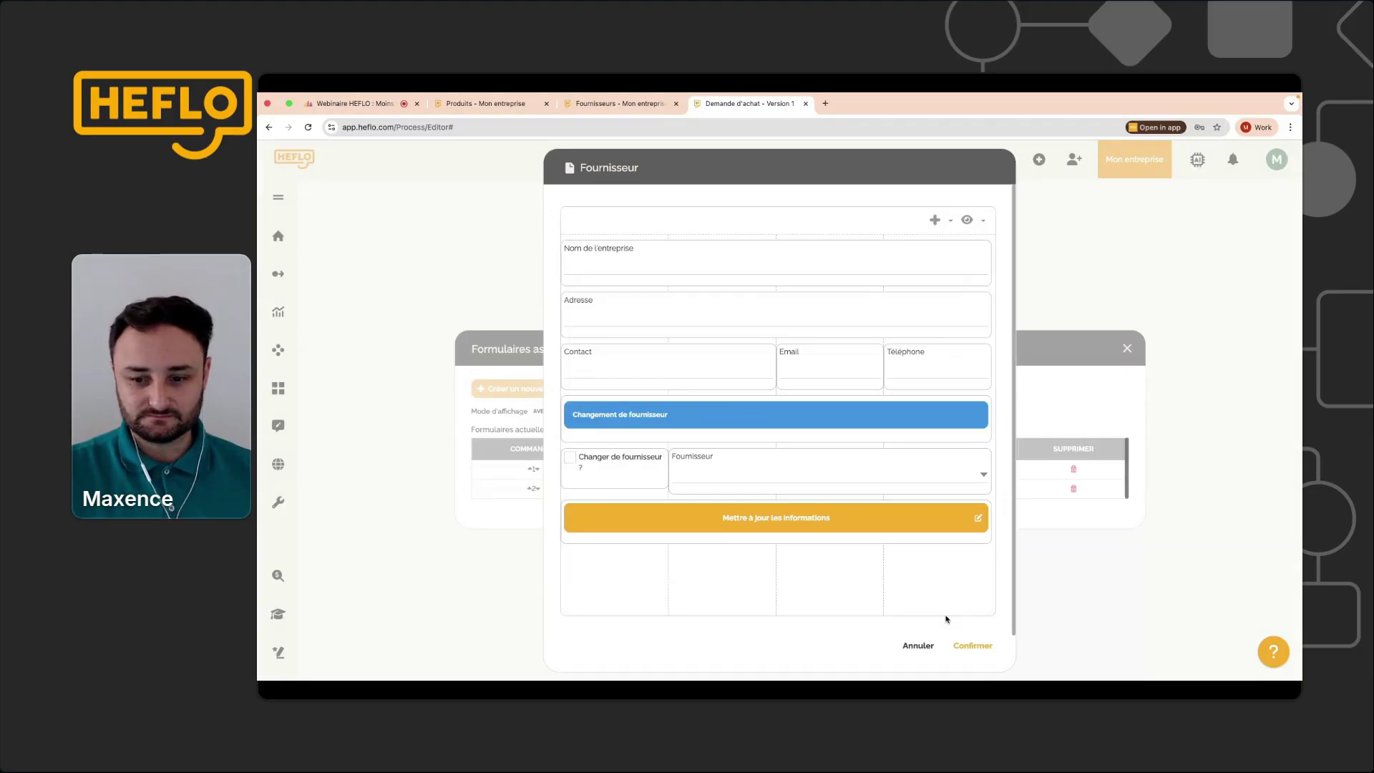
{"action": "left_click", "coordinate": [918, 645]}
{"action": "left_click", "coordinate": [1127, 348]}
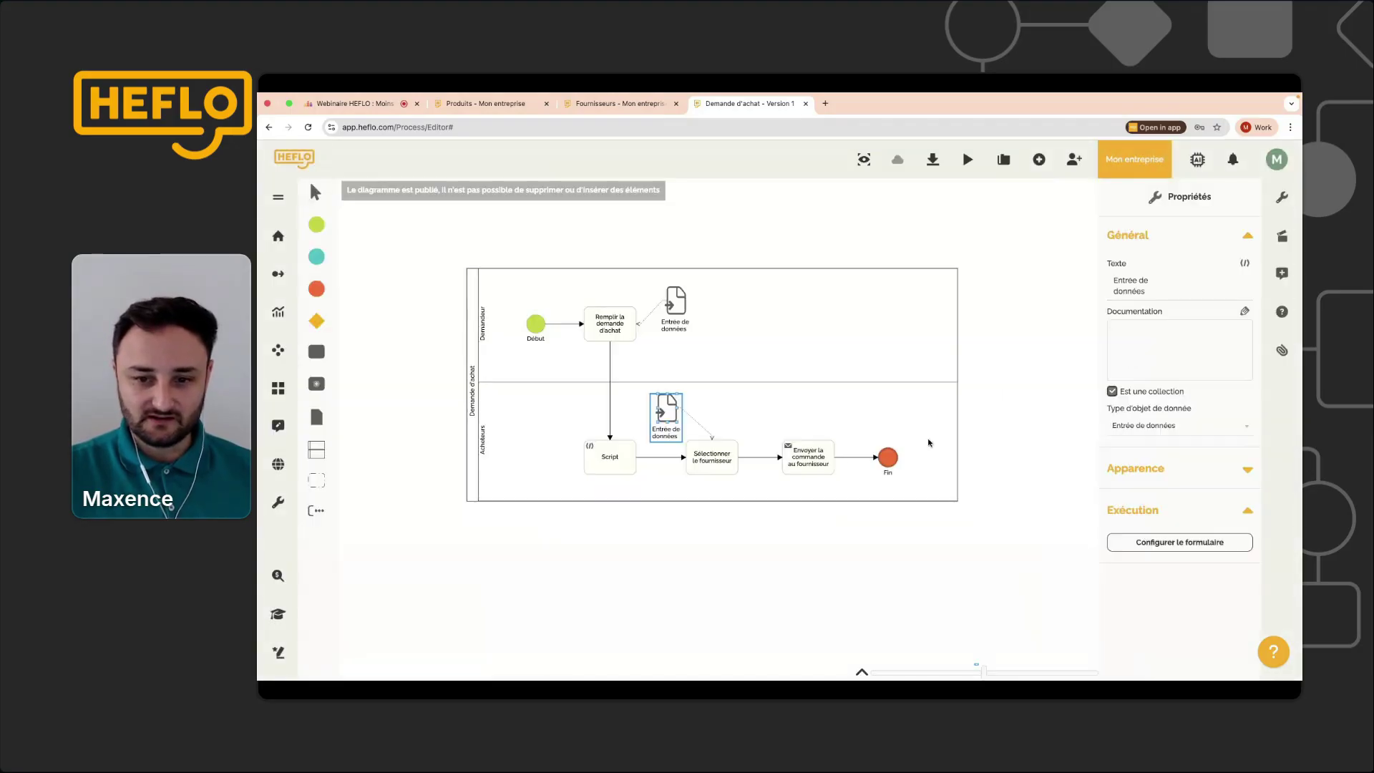
Open the message template of the Envoyer la commande au fournisseur task.
{"action": "left_click", "coordinate": [817, 461]}
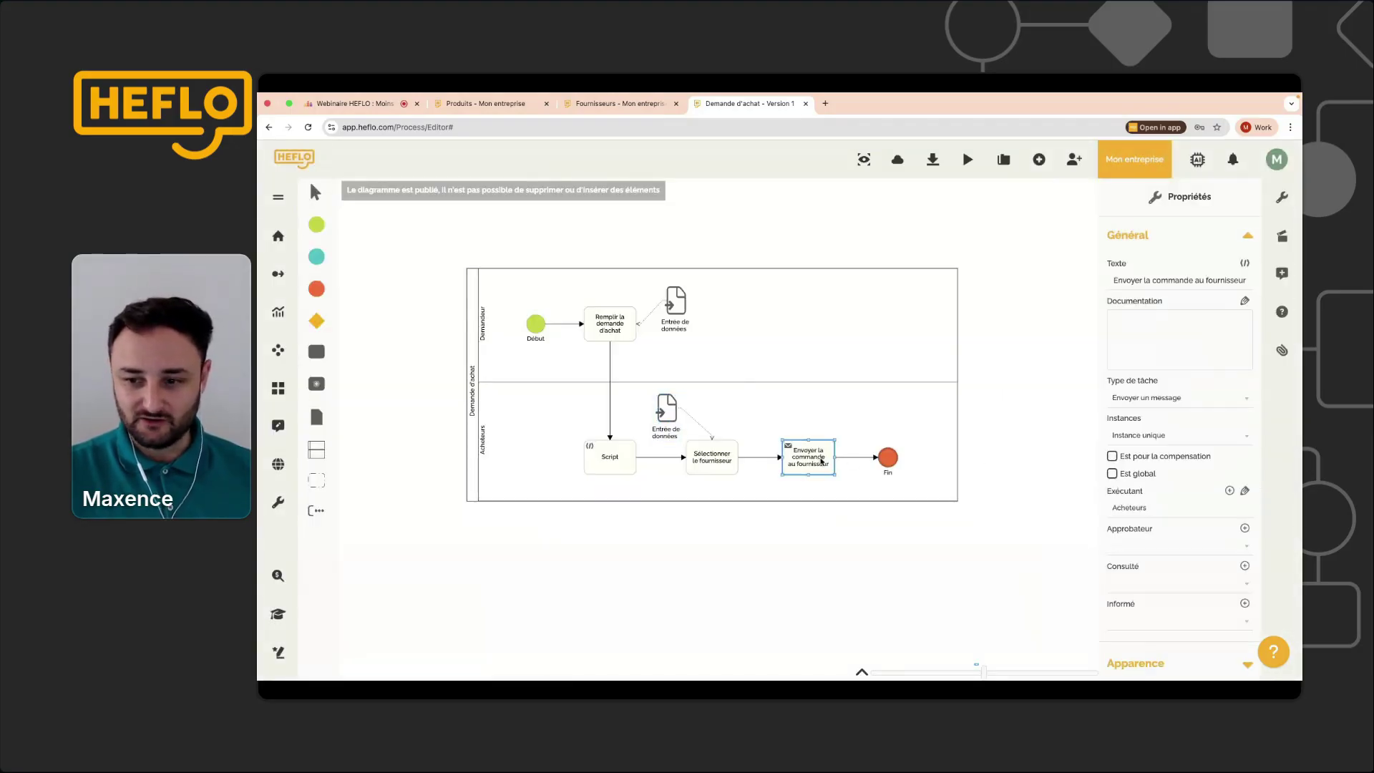
{"action": "scroll", "coordinate": [1221, 501], "scroll_direction": "down", "scroll_amount": 5}
{"action": "left_click", "coordinate": [1244, 441]}
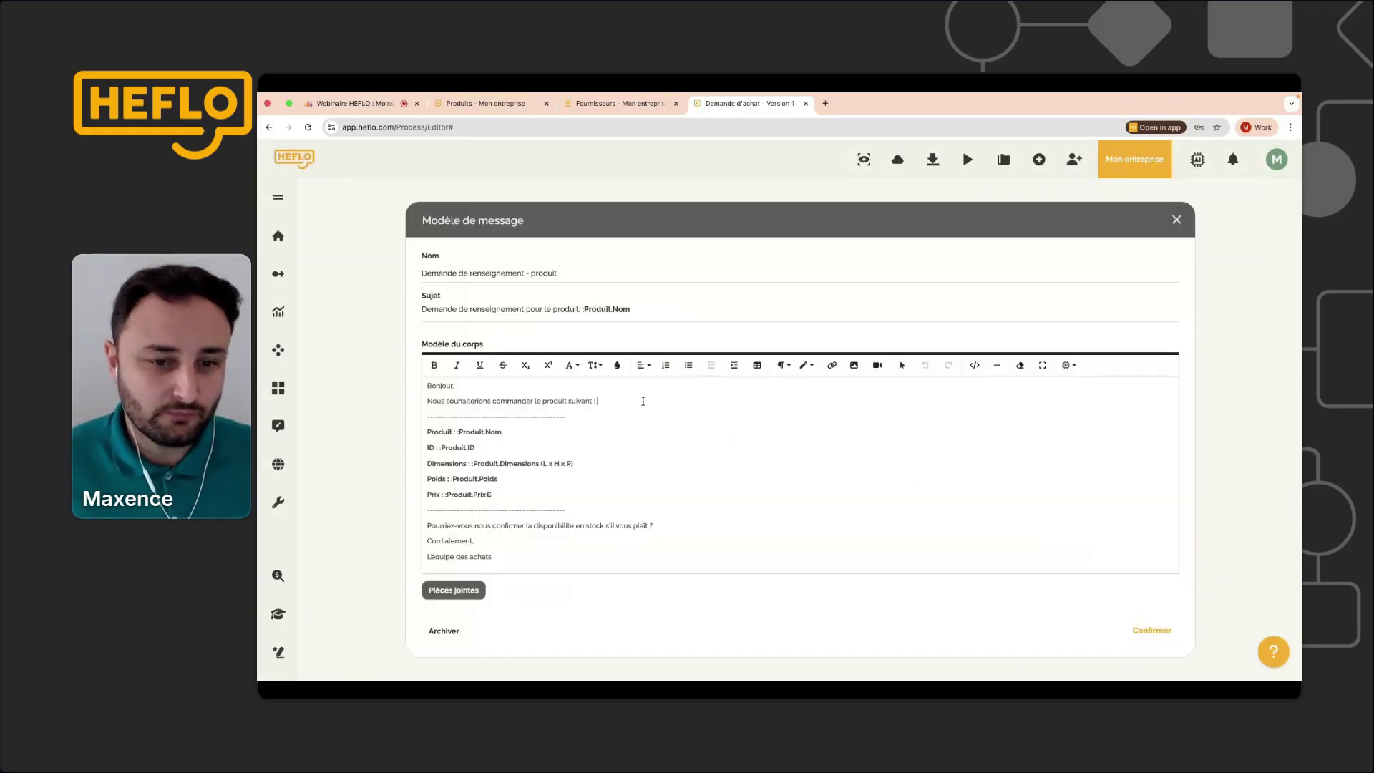
Start a ":produit." field reference after "Nous souhaiterions commander le produit suivant :" in the message body to list the linked product fields.
{"action": "left_click", "coordinate": [642, 401]}
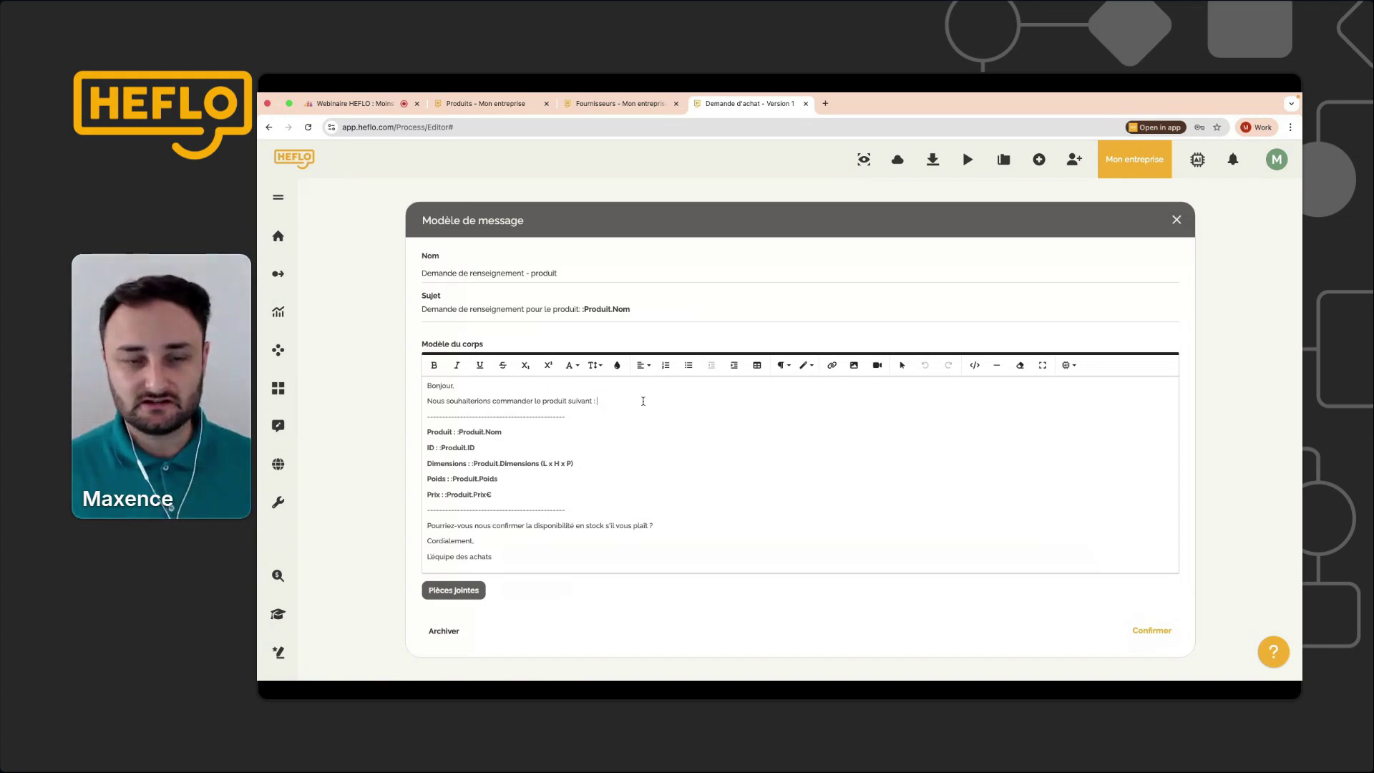
{"action": "type", "text": ":"}
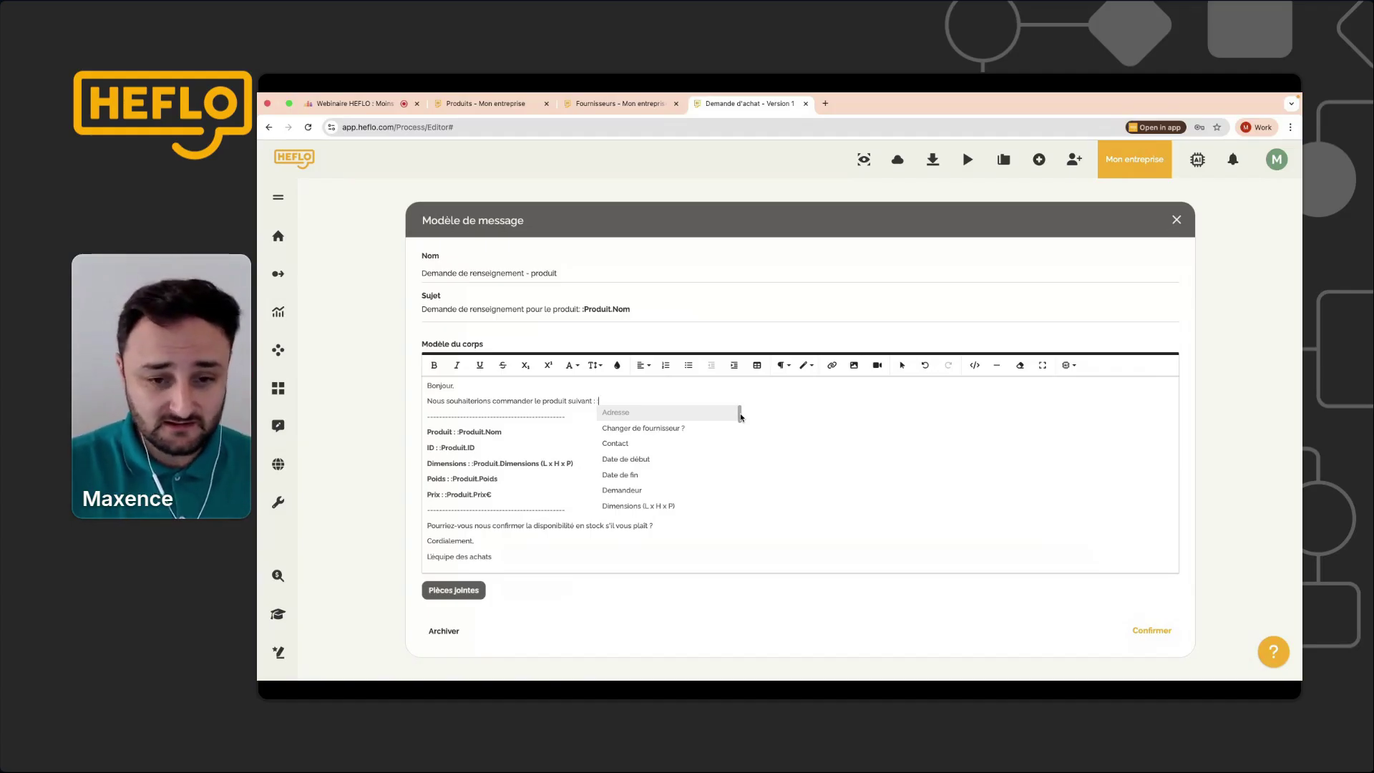
{"action": "type", "text": "produit"}
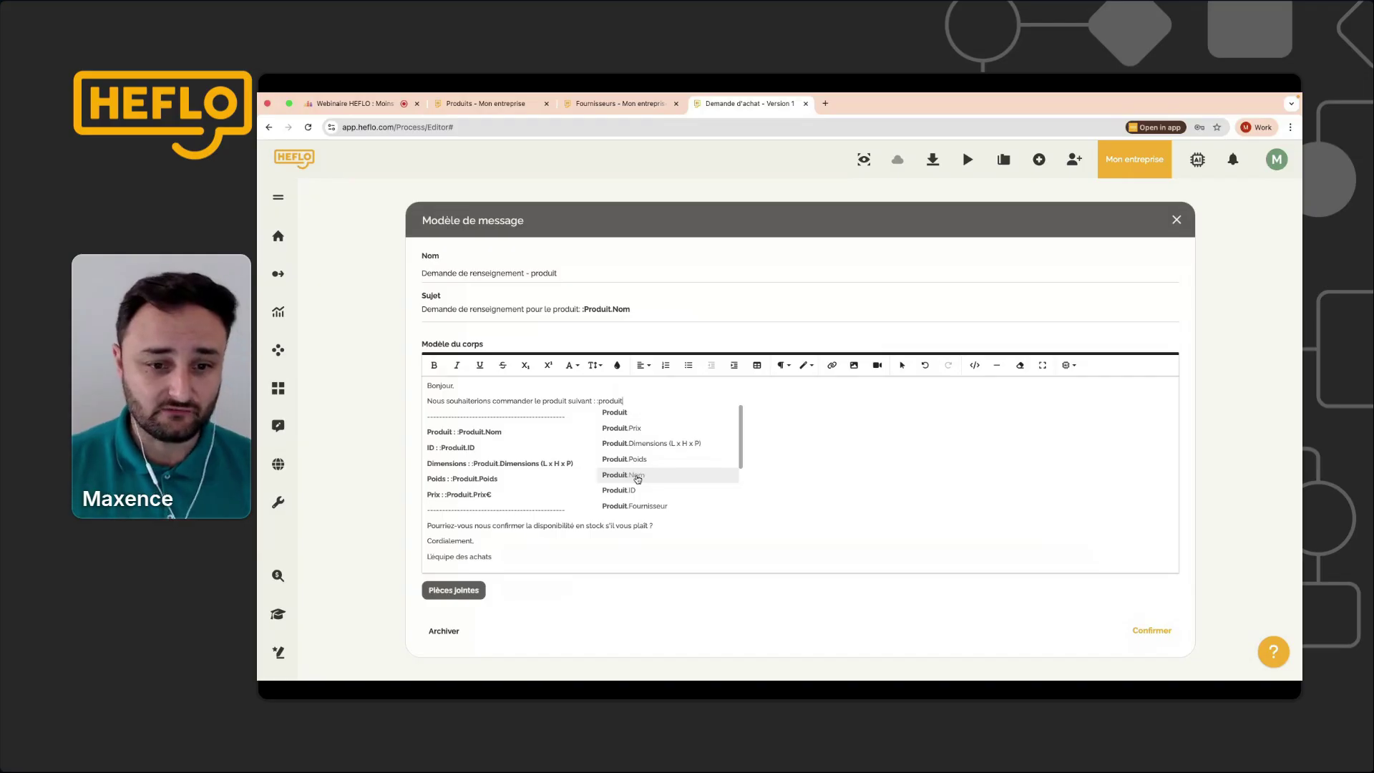
{"action": "type", "text": "."}
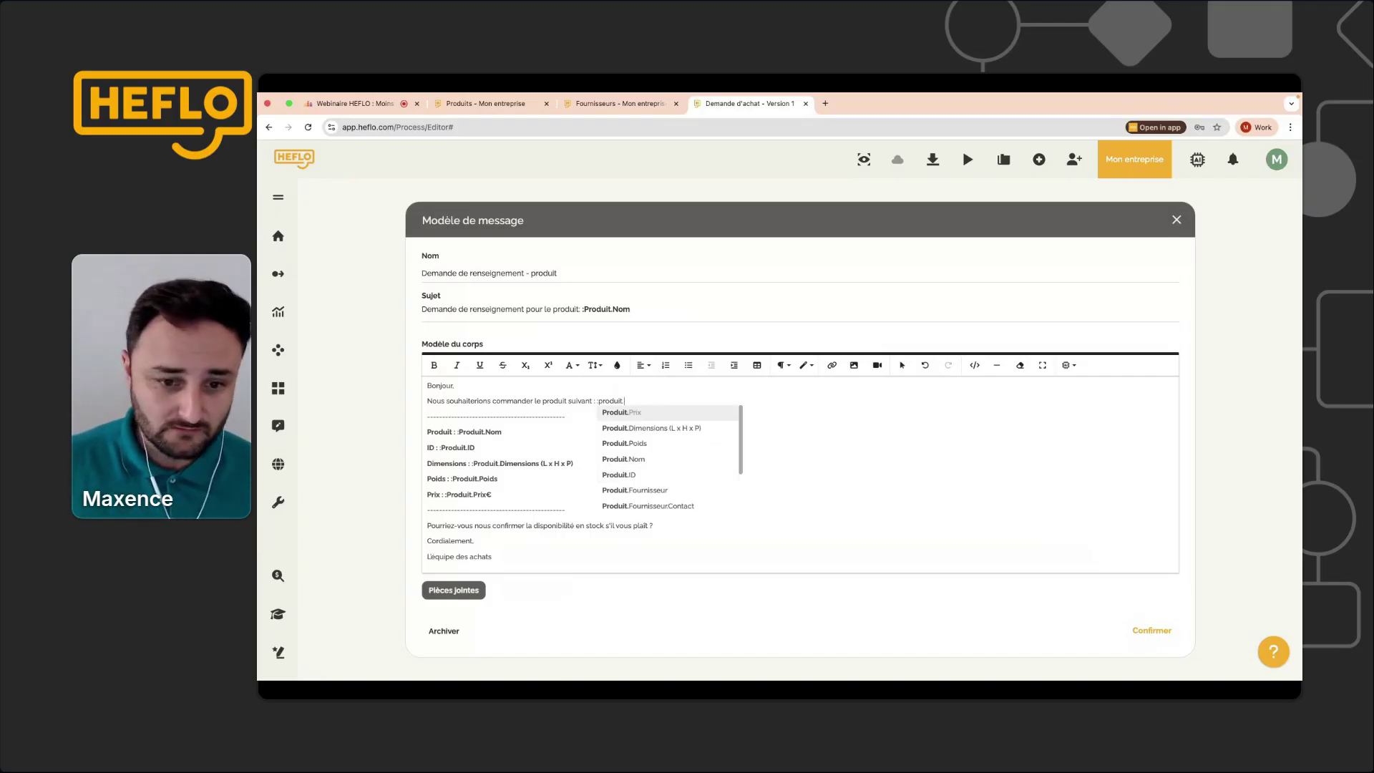